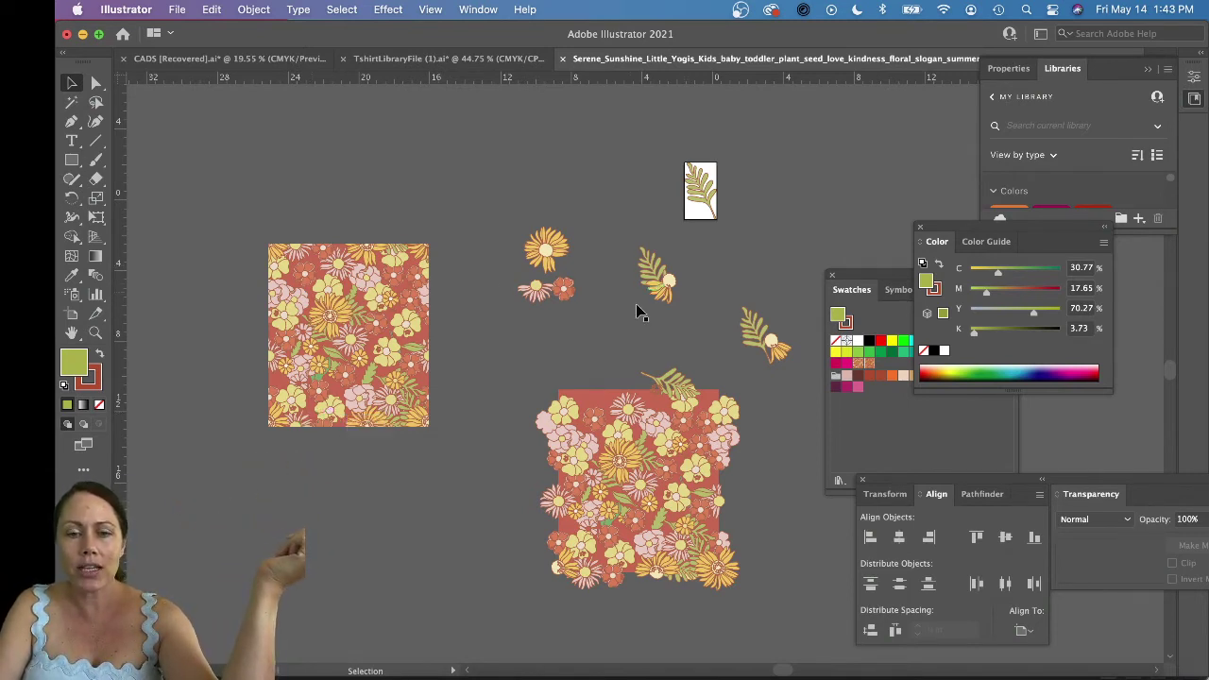
# Move the pink daisy off the floral pattern onto empty canvas and fit Artboard 1 to the selected flower
pyautogui.moveTo(627, 413); pyautogui.dragTo(601, 325)
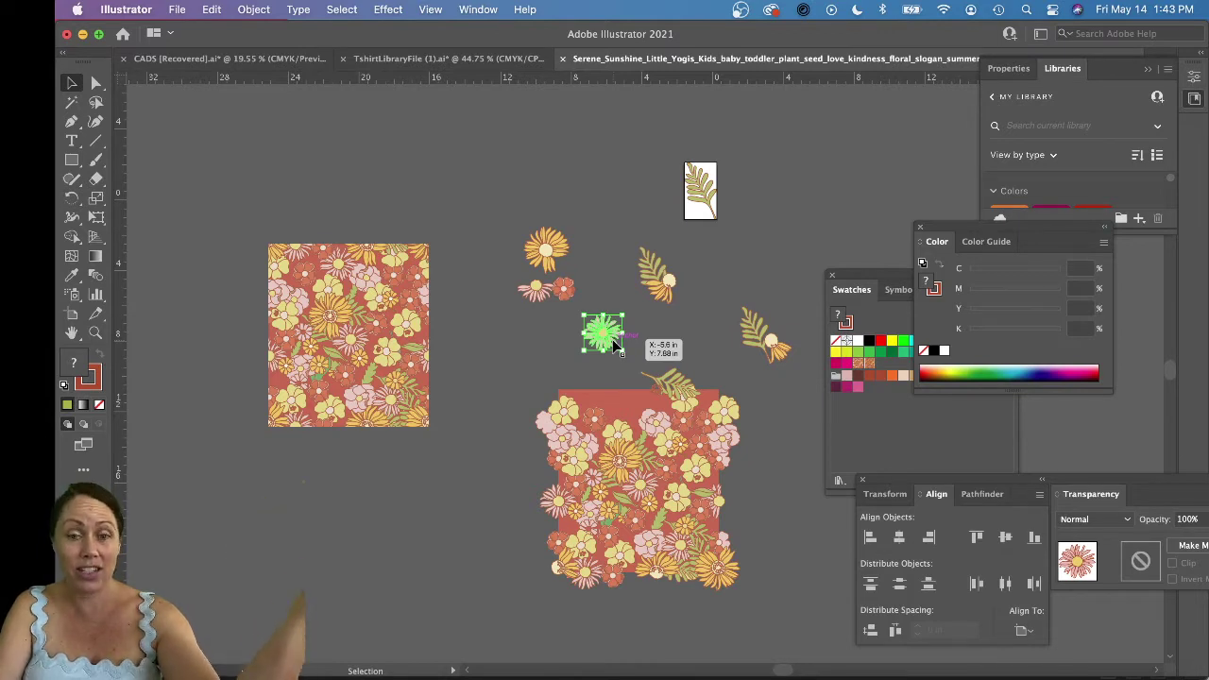
pyautogui.moveTo(614, 348); pyautogui.dragTo(587, 353)
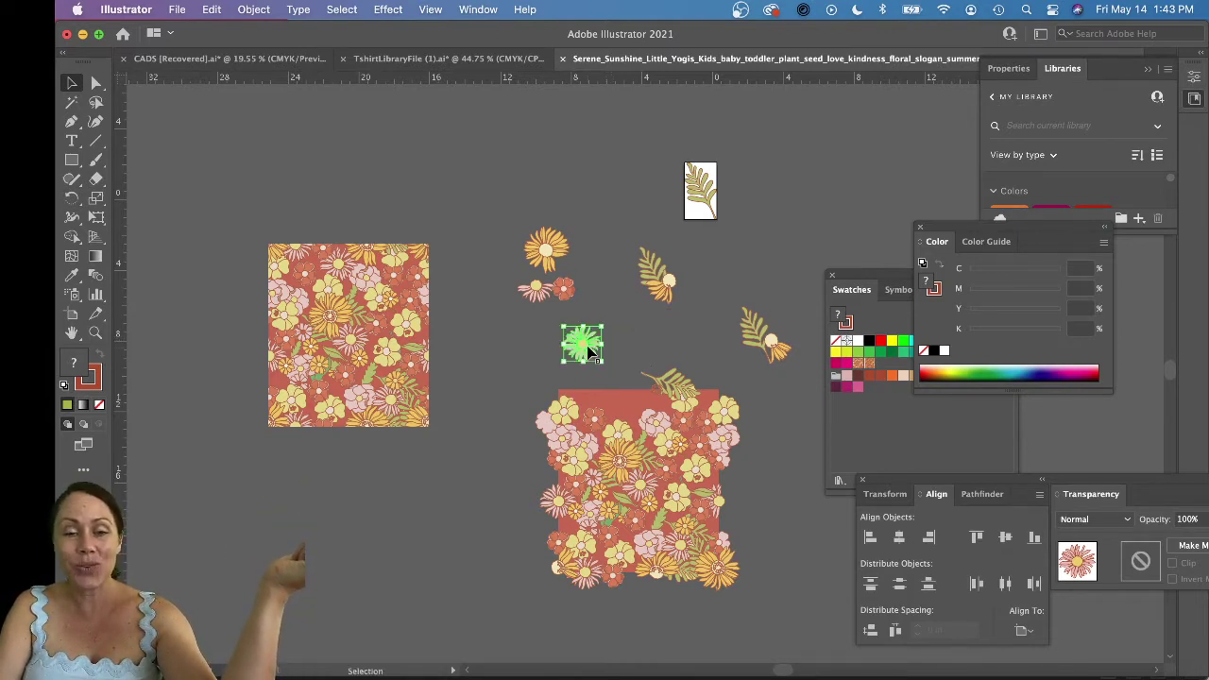
pyautogui.doubleClick(73, 317)
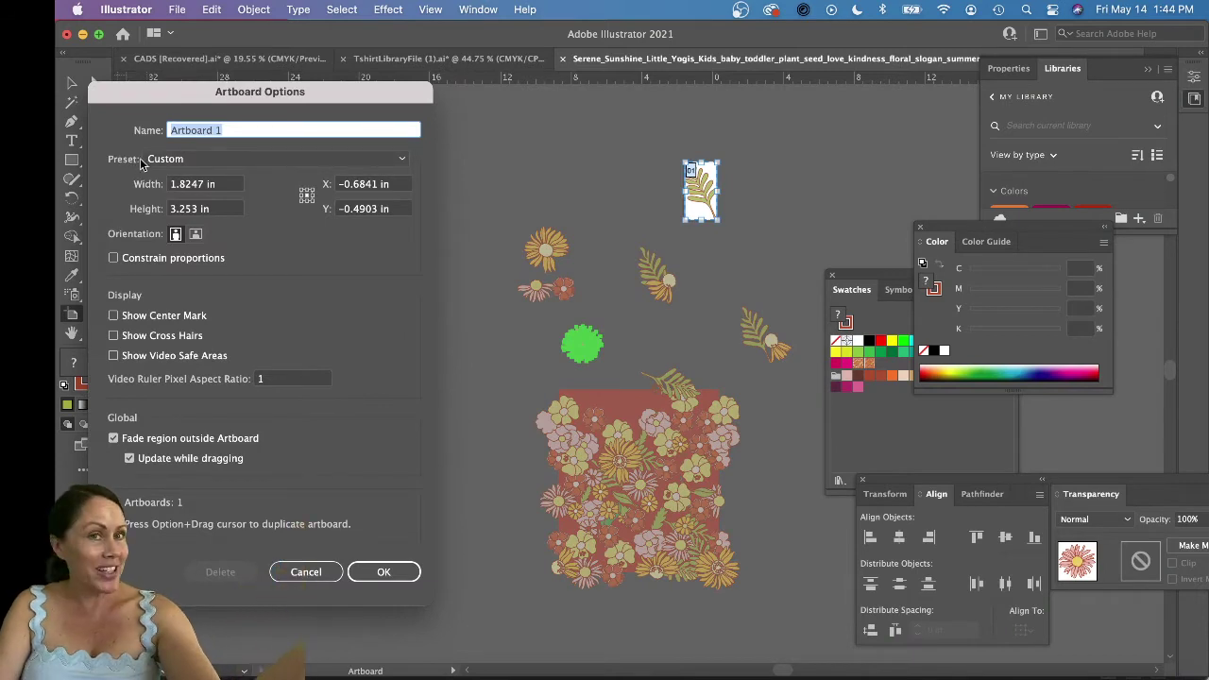
pyautogui.click(213, 161)
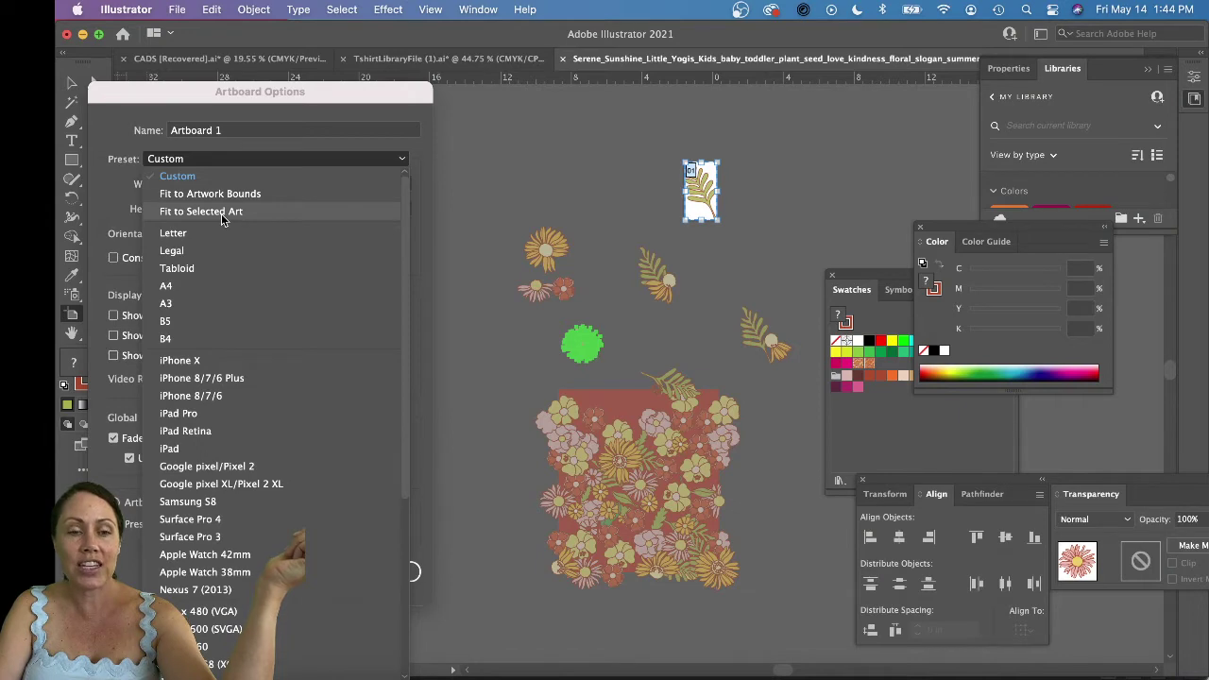
pyautogui.moveTo(408, 203); pyautogui.dragTo(422, 123)
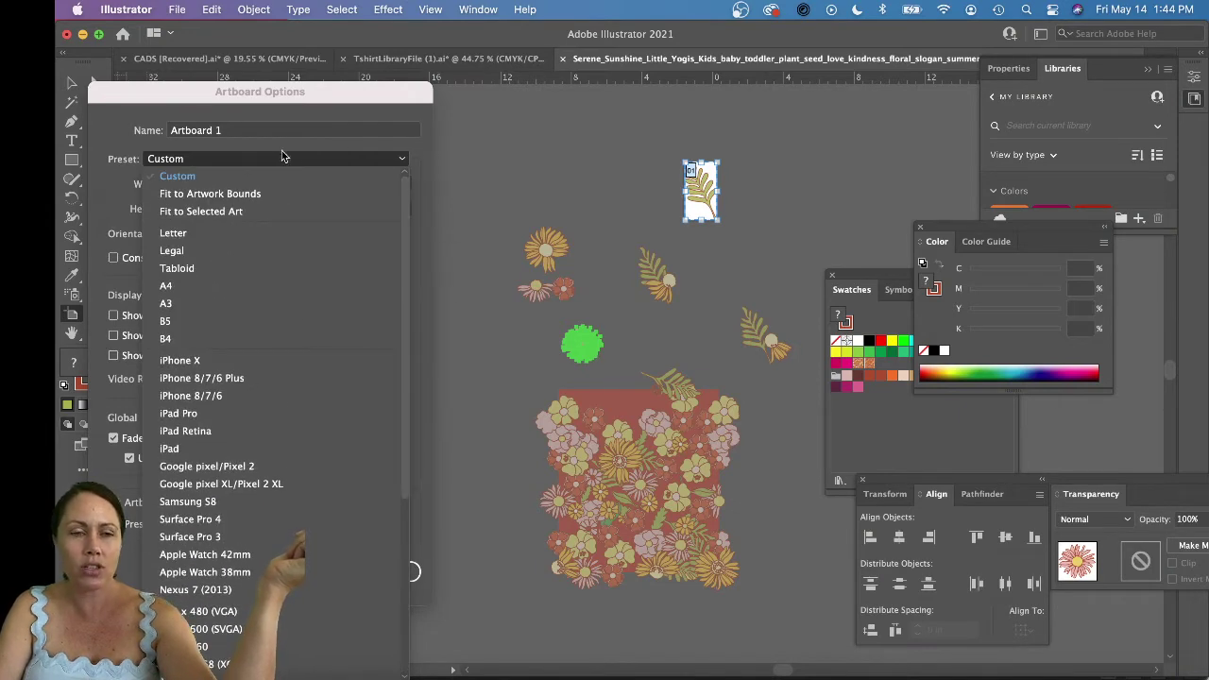
pyautogui.click(205, 211)
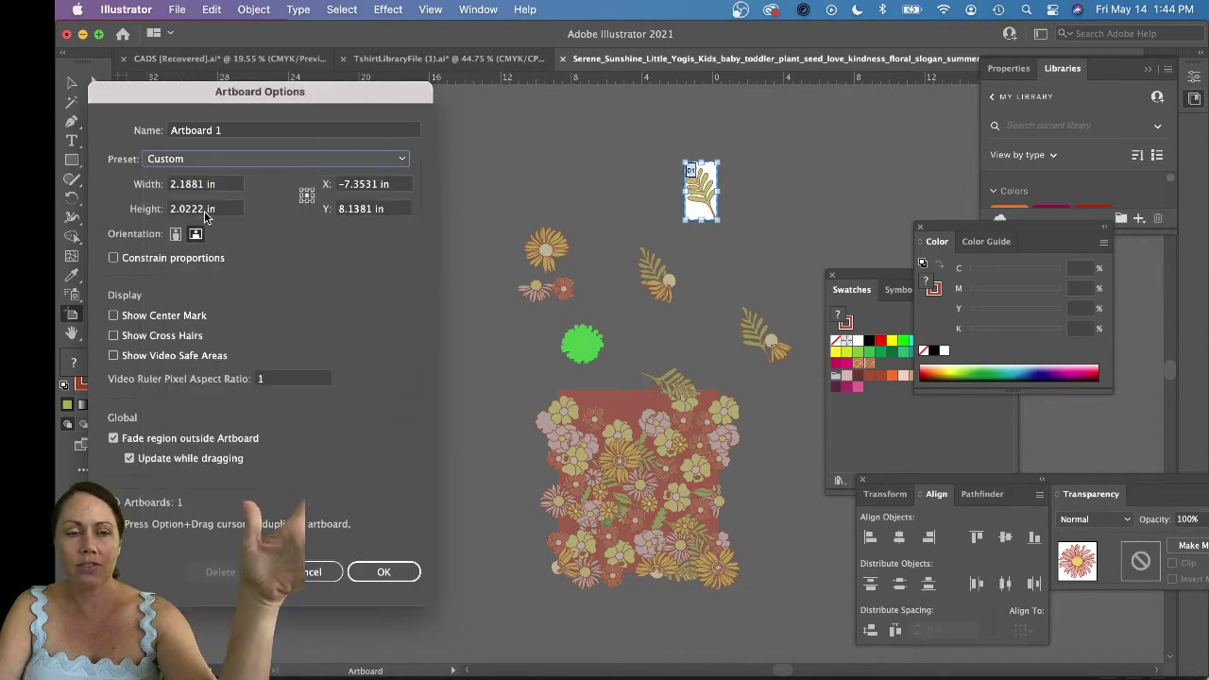
pyautogui.click(383, 572)
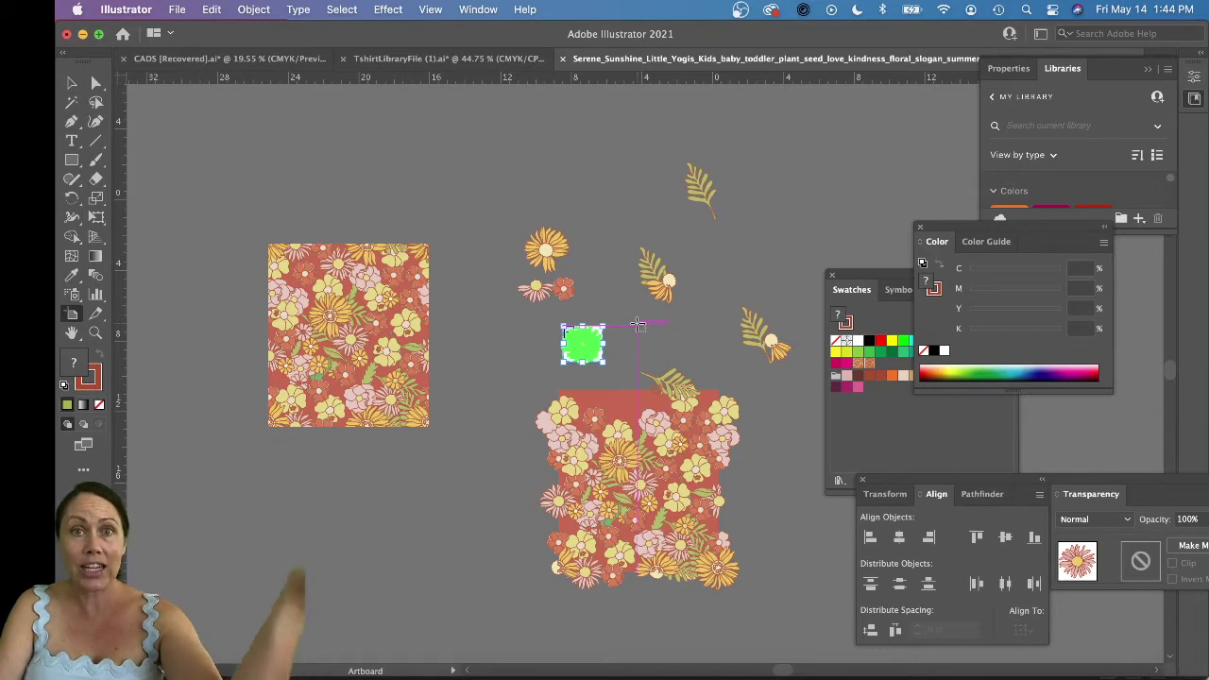
# Export the daisy artboard with Save for Web using the PNG-24 preset, saving it to the Desktop as FlowerPrint3
pyautogui.click(177, 9)
pyautogui.moveTo(243, 333)
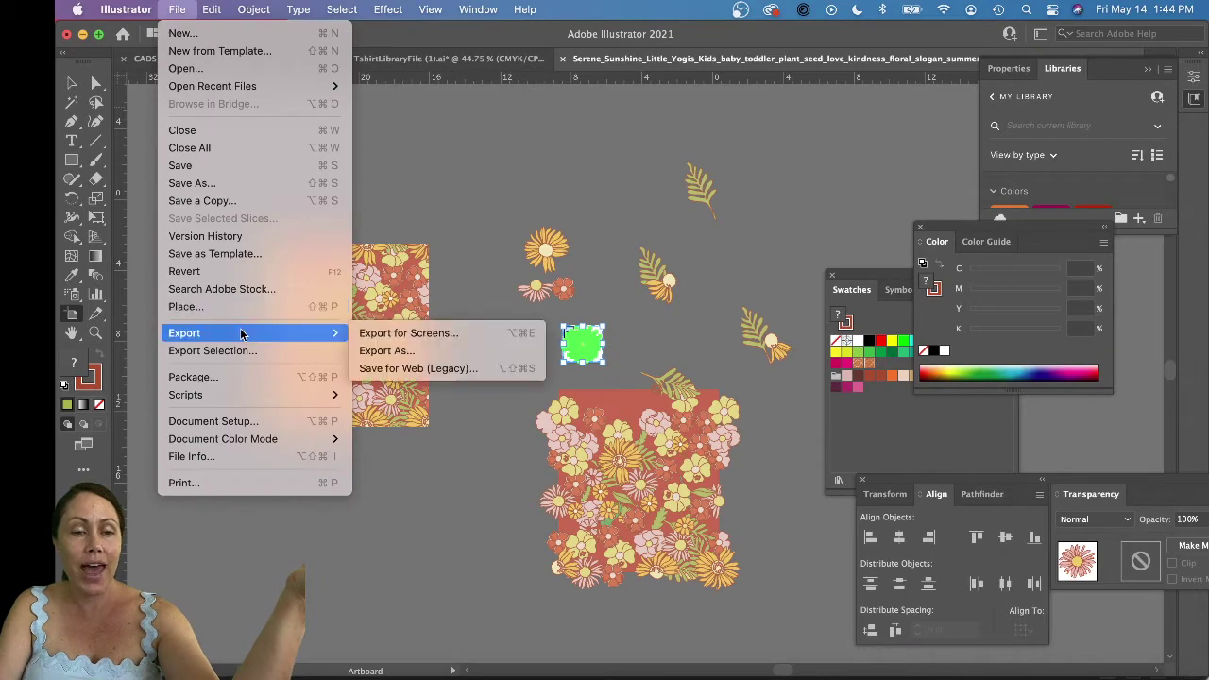
pyautogui.click(460, 370)
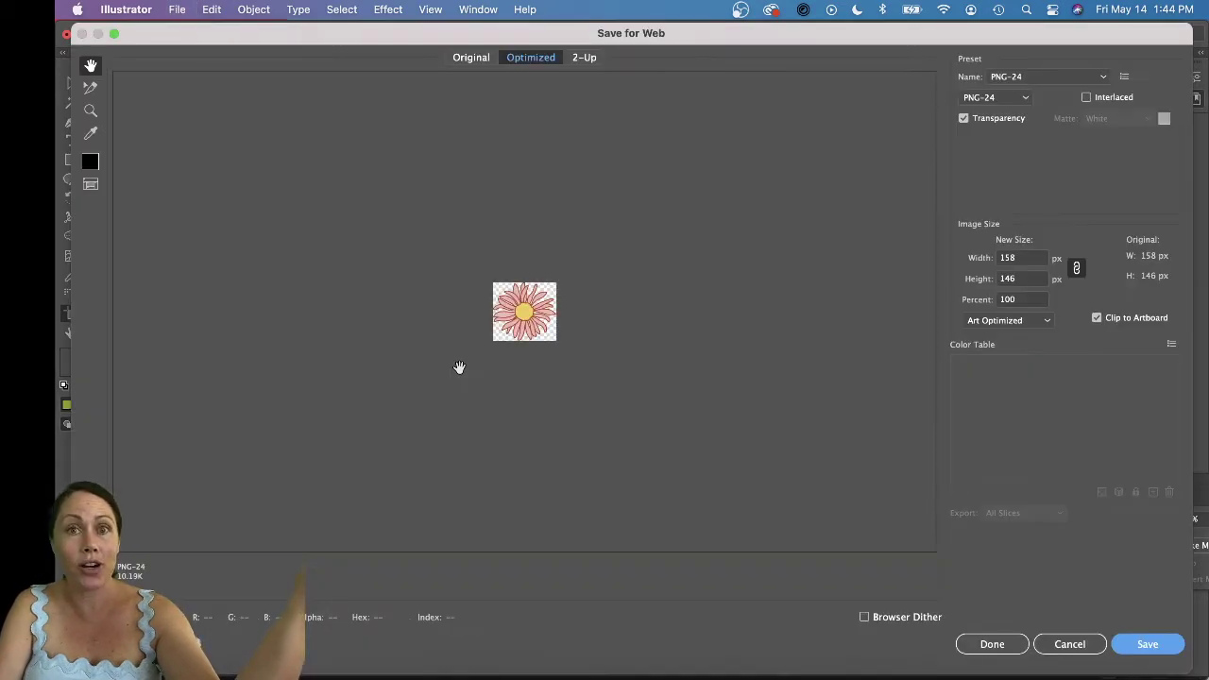
pyautogui.click(997, 80)
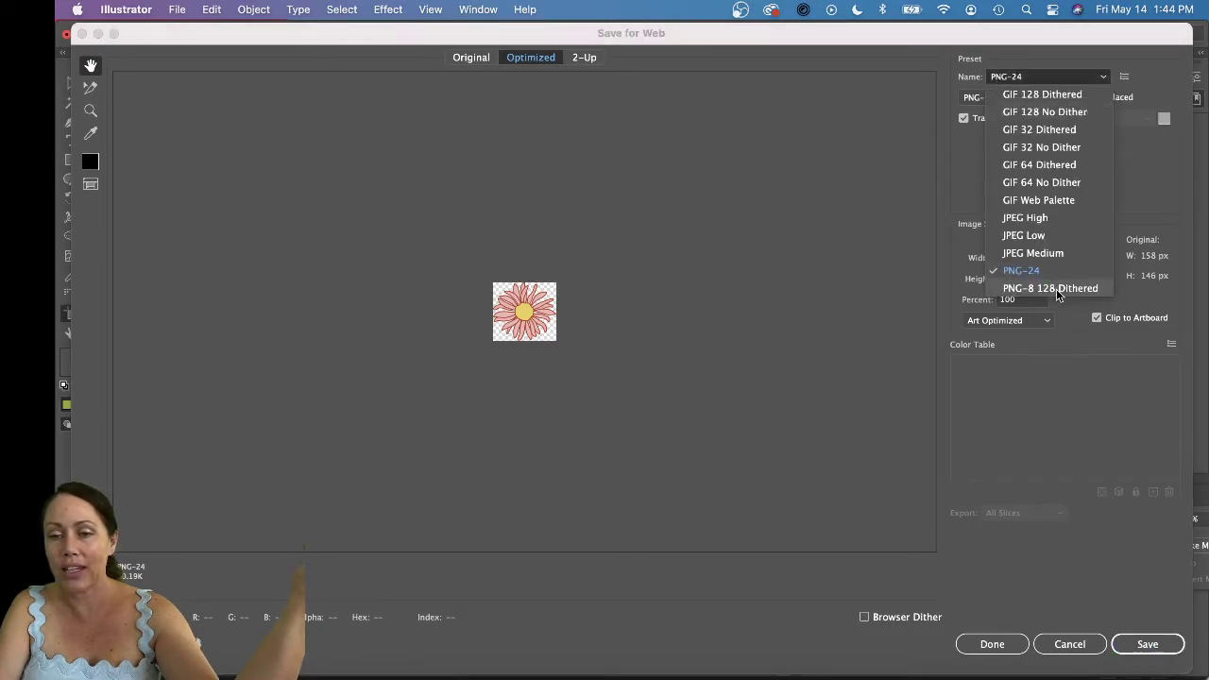
pyautogui.click(1052, 272)
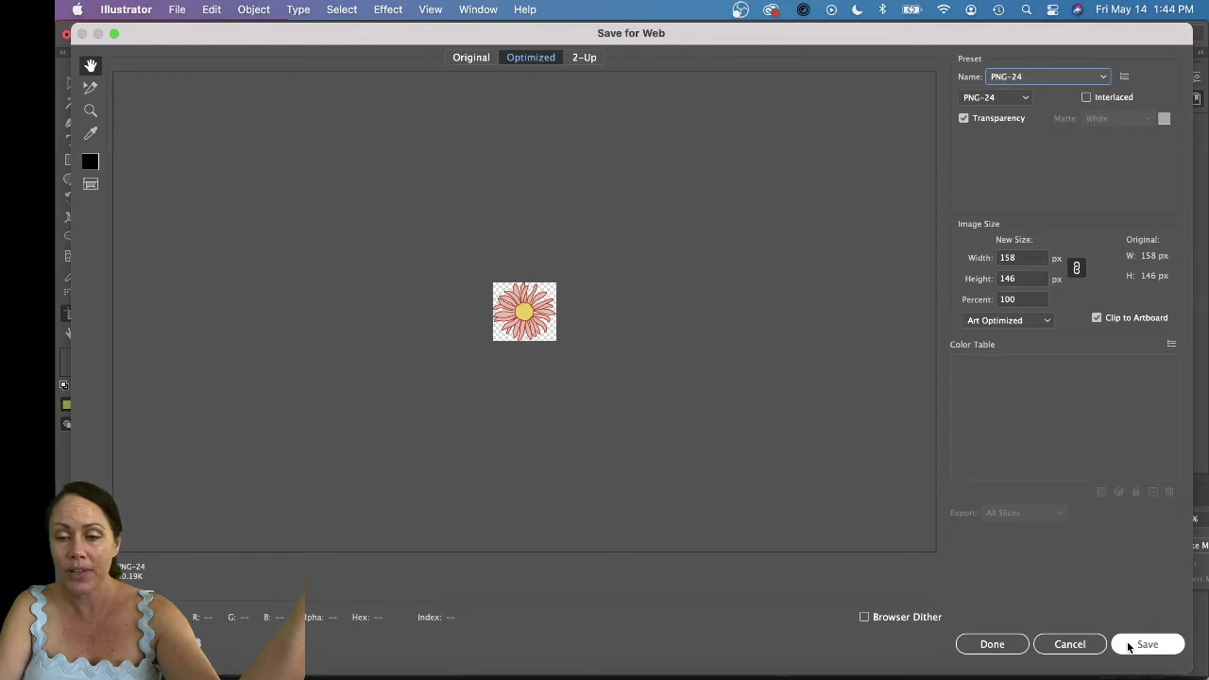
pyautogui.click(1141, 644)
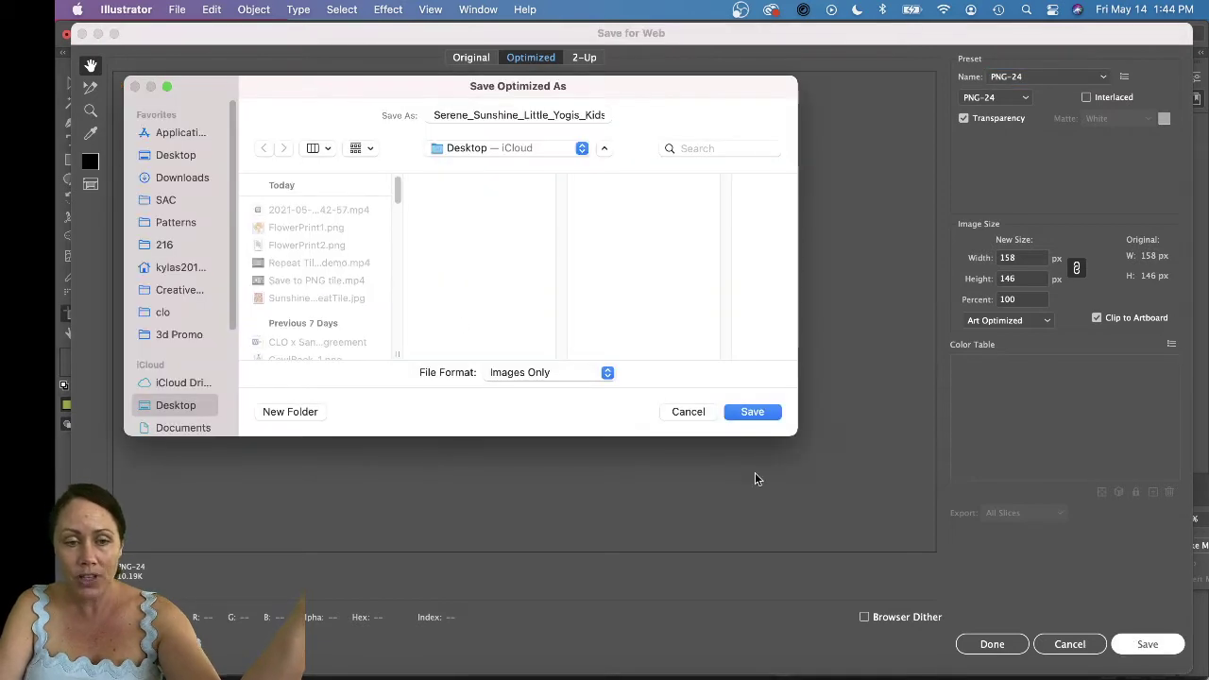
pyautogui.click(308, 246)
pyautogui.click(508, 113)
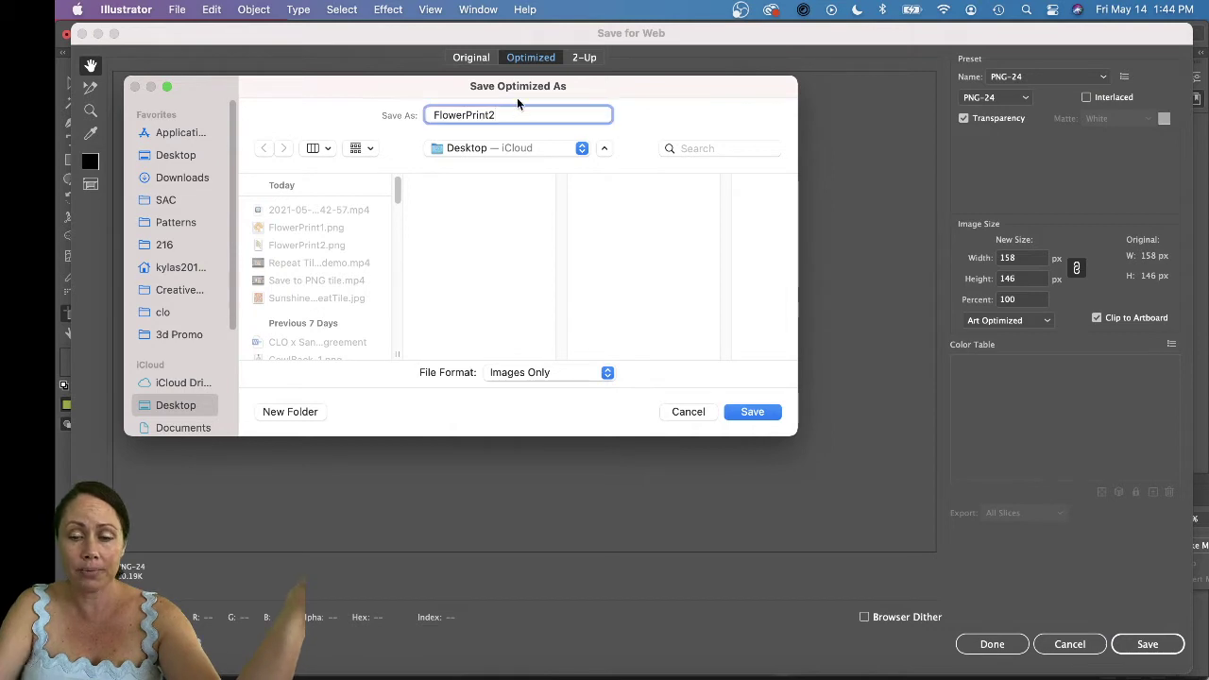
pyautogui.press('BackSpace')
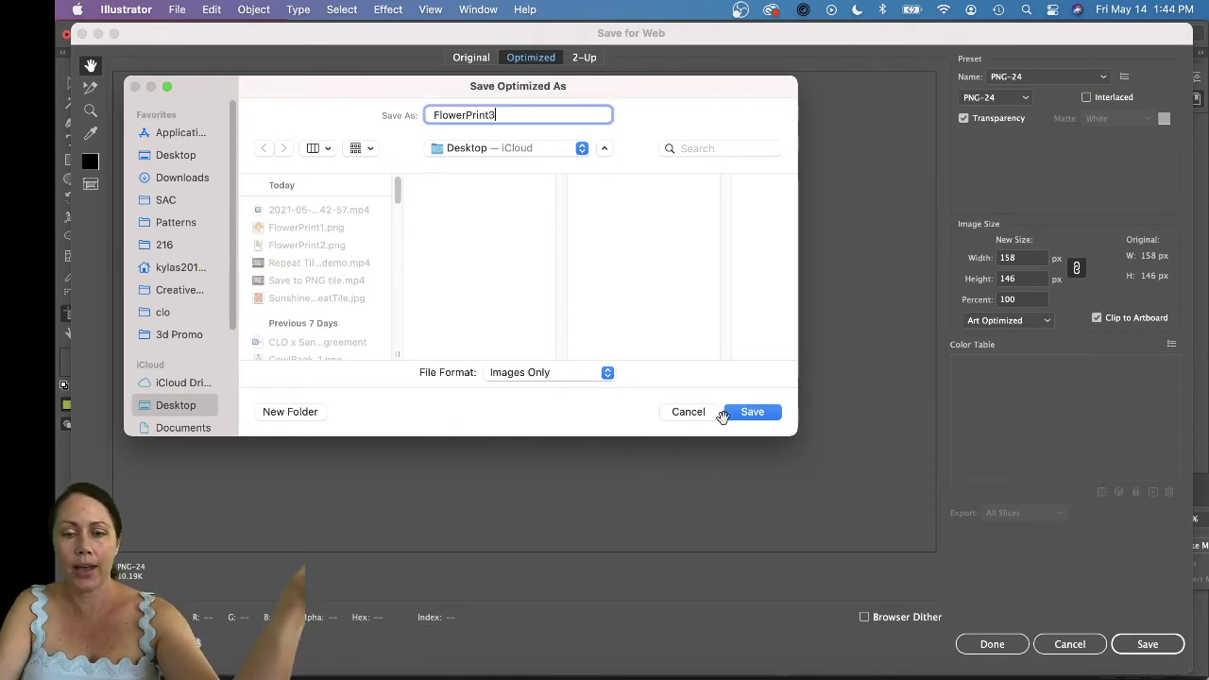
pyautogui.click(756, 413)
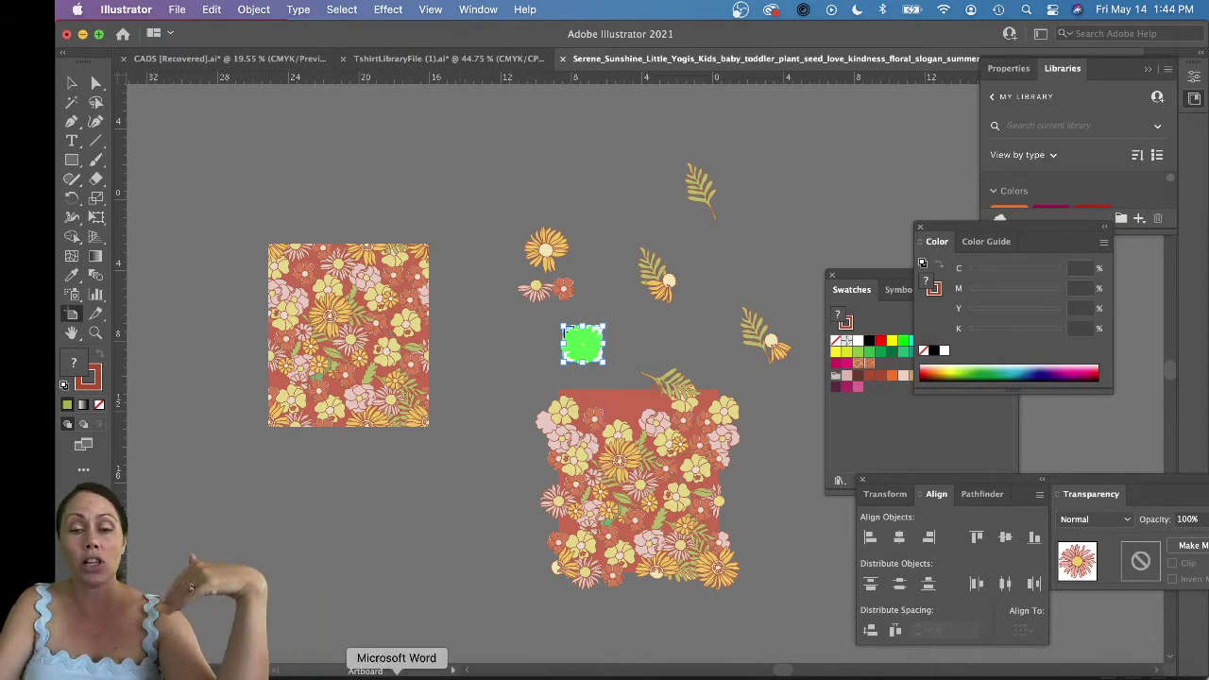
# Switch to CLO and load the Modular_FV2_Grace.avt avatar from the Female_V2 modular avatars in the library
pyautogui.click(628, 673)
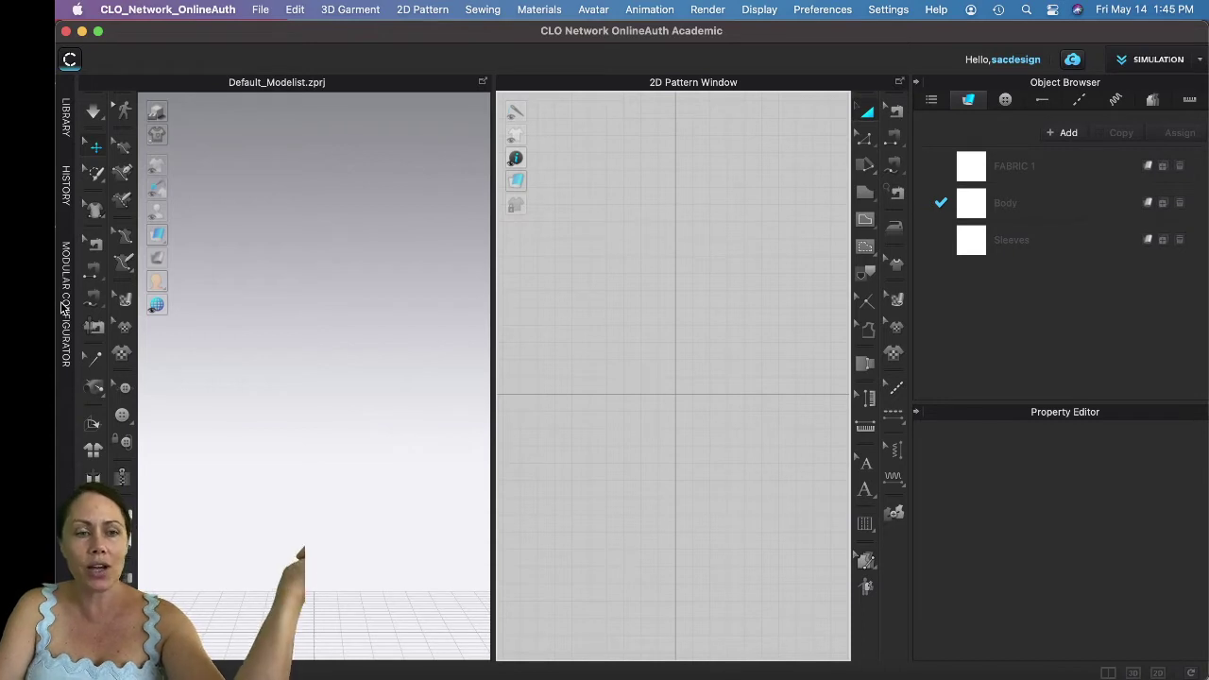
pyautogui.click(66, 110)
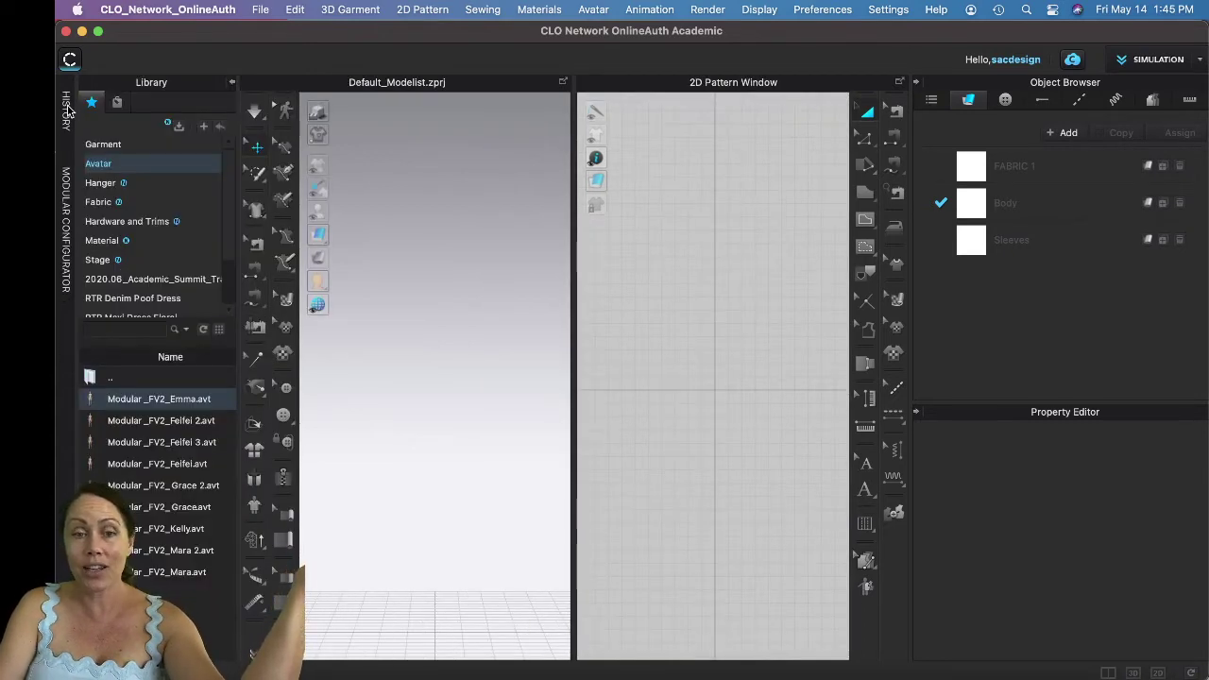
pyautogui.click(104, 166)
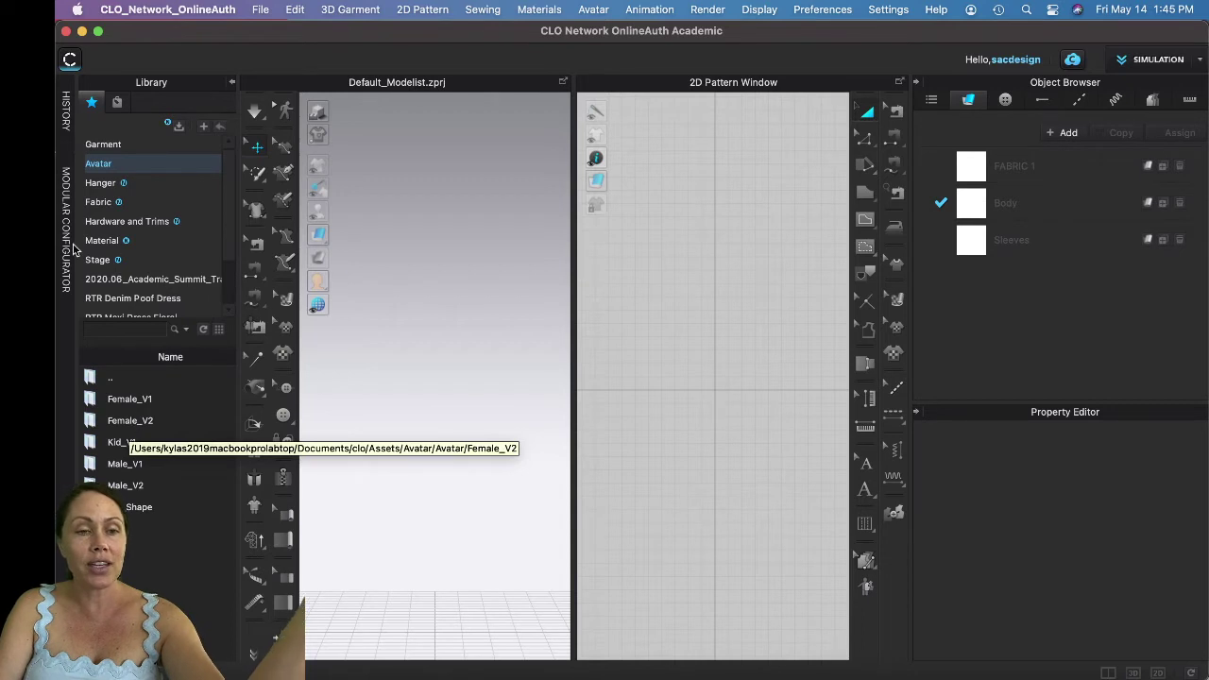
pyautogui.doubleClick(135, 422)
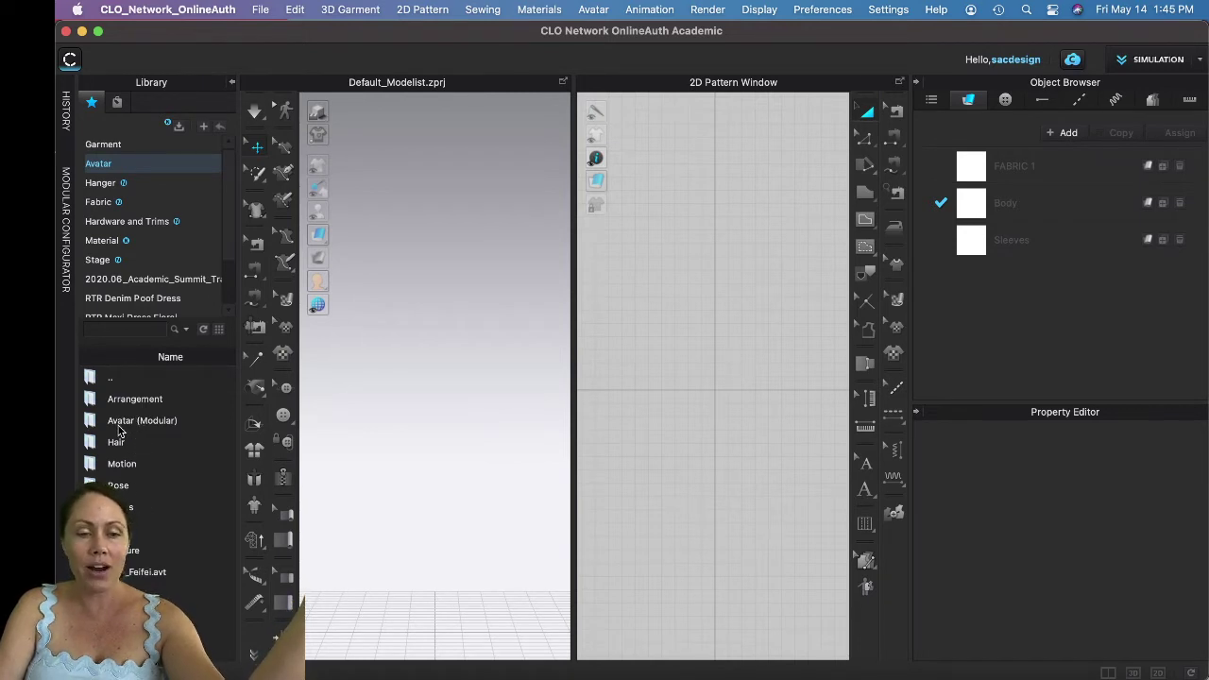
pyautogui.doubleClick(139, 422)
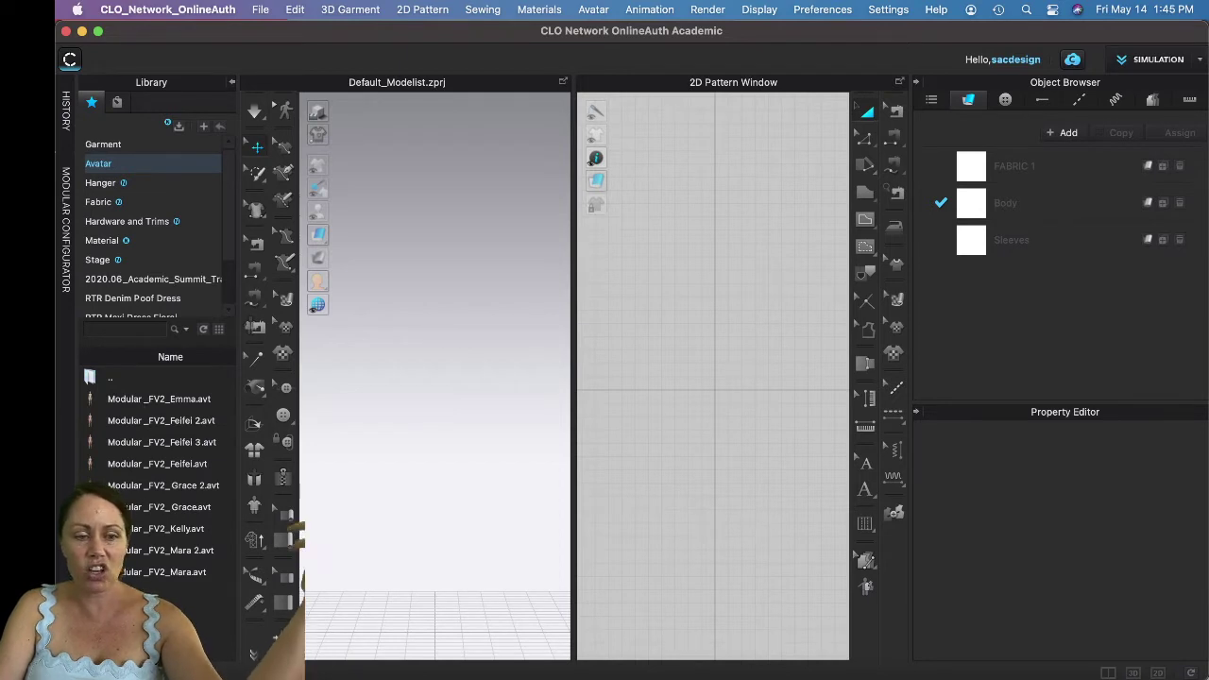
pyautogui.doubleClick(135, 511)
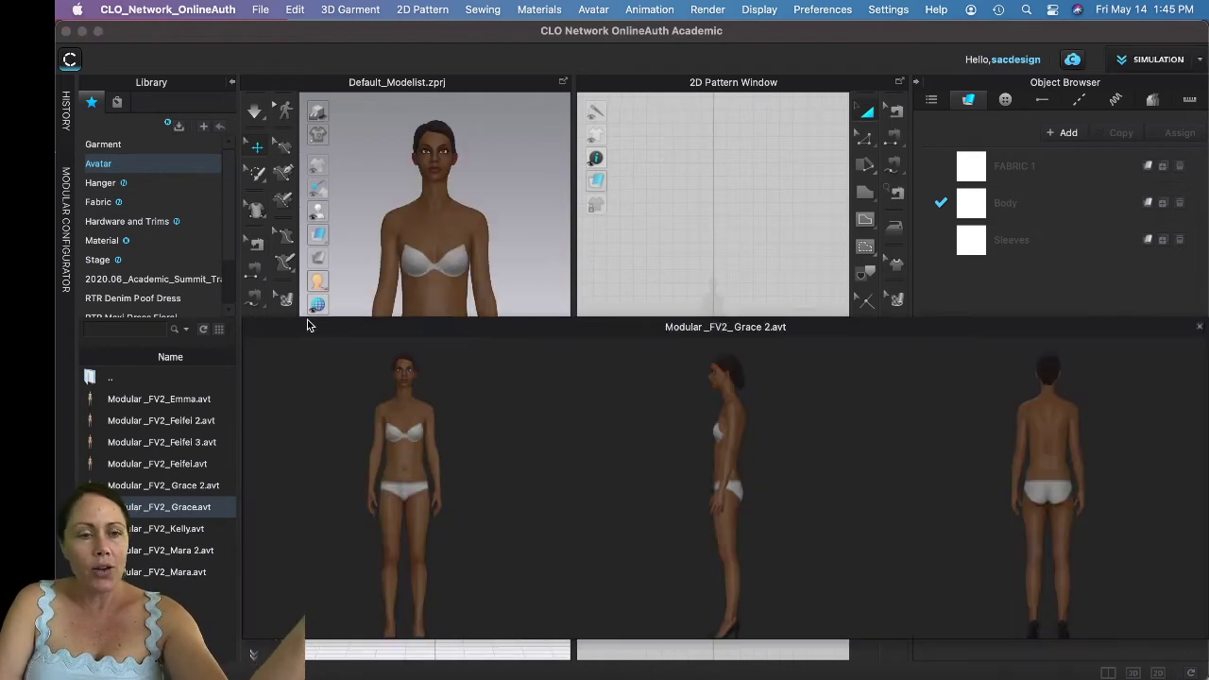
# Open the women's T-Shirts blocks in the Modular Configurator
pyautogui.click(66, 206)
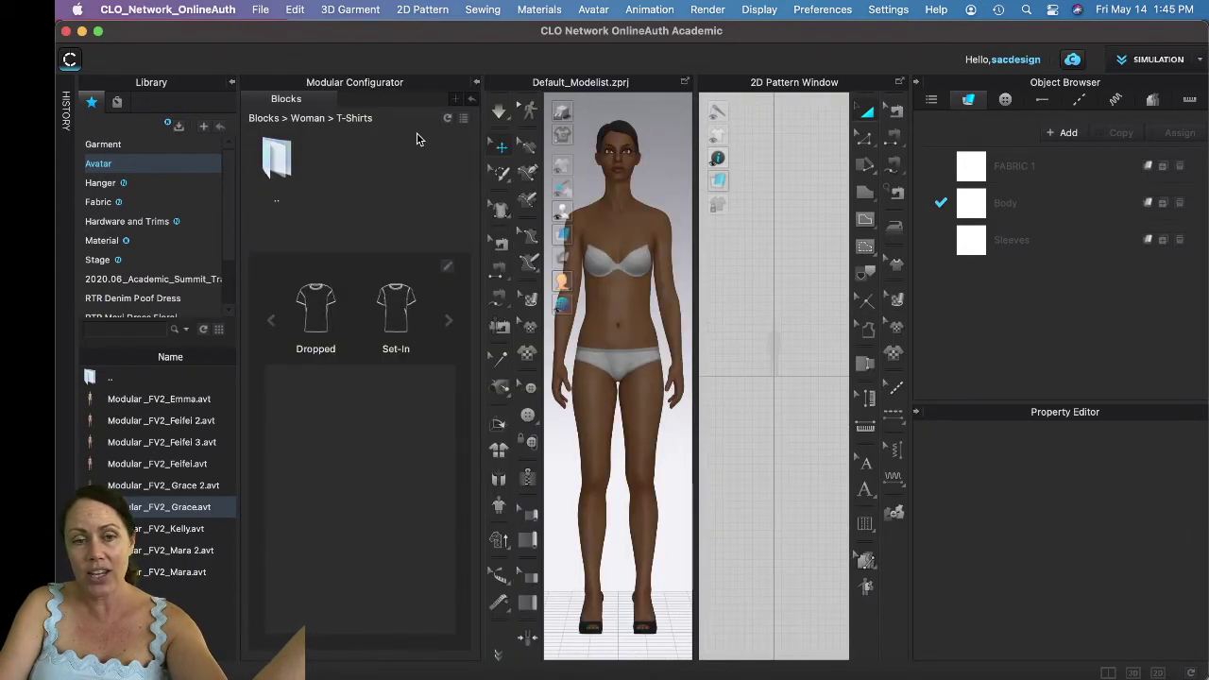
pyautogui.click(283, 103)
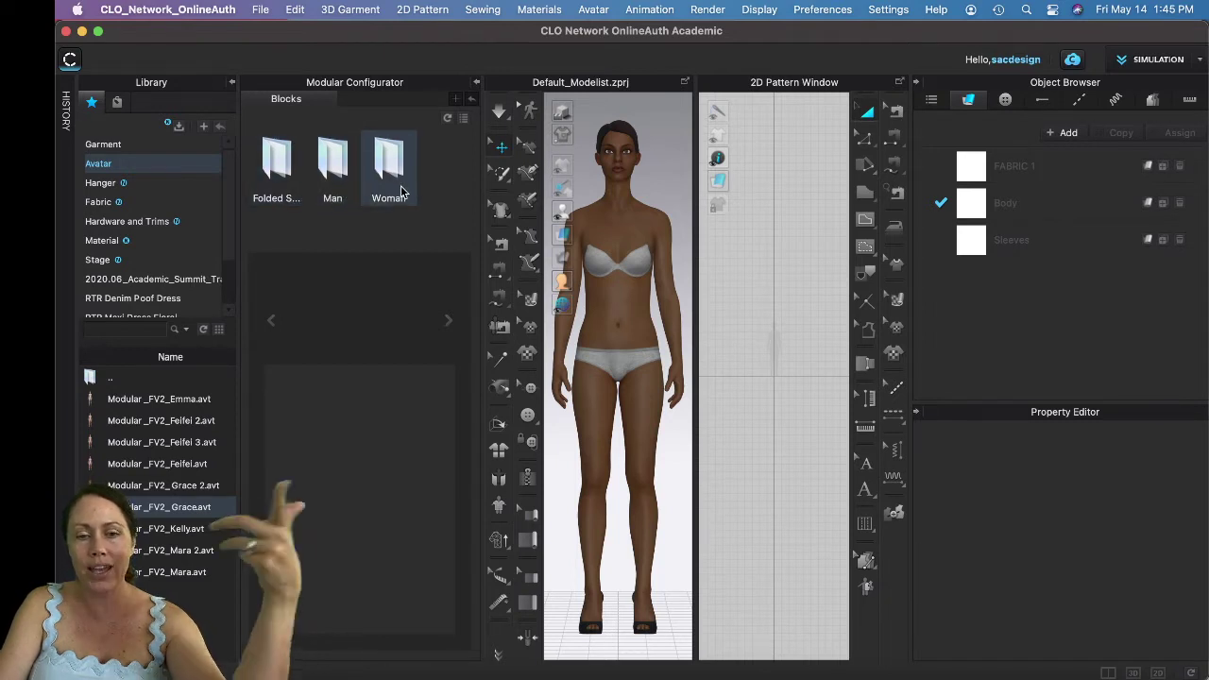
pyautogui.doubleClick(398, 159)
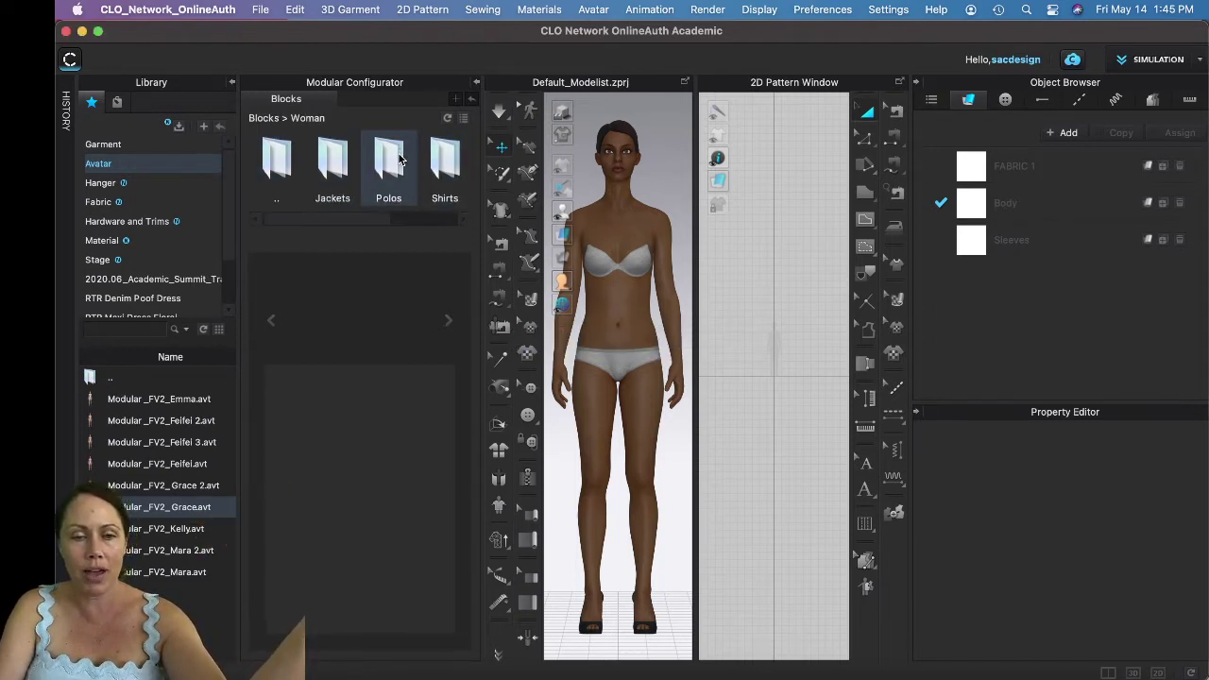
pyautogui.moveTo(357, 222); pyautogui.dragTo(500, 217)
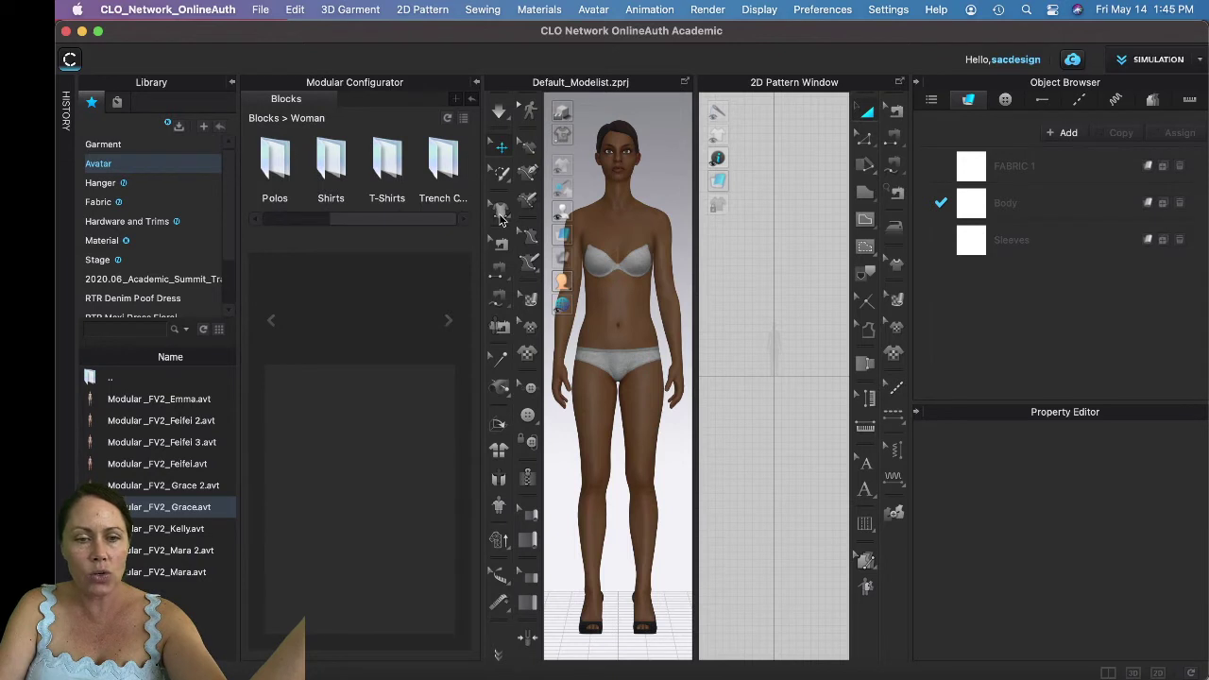
pyautogui.doubleClick(387, 161)
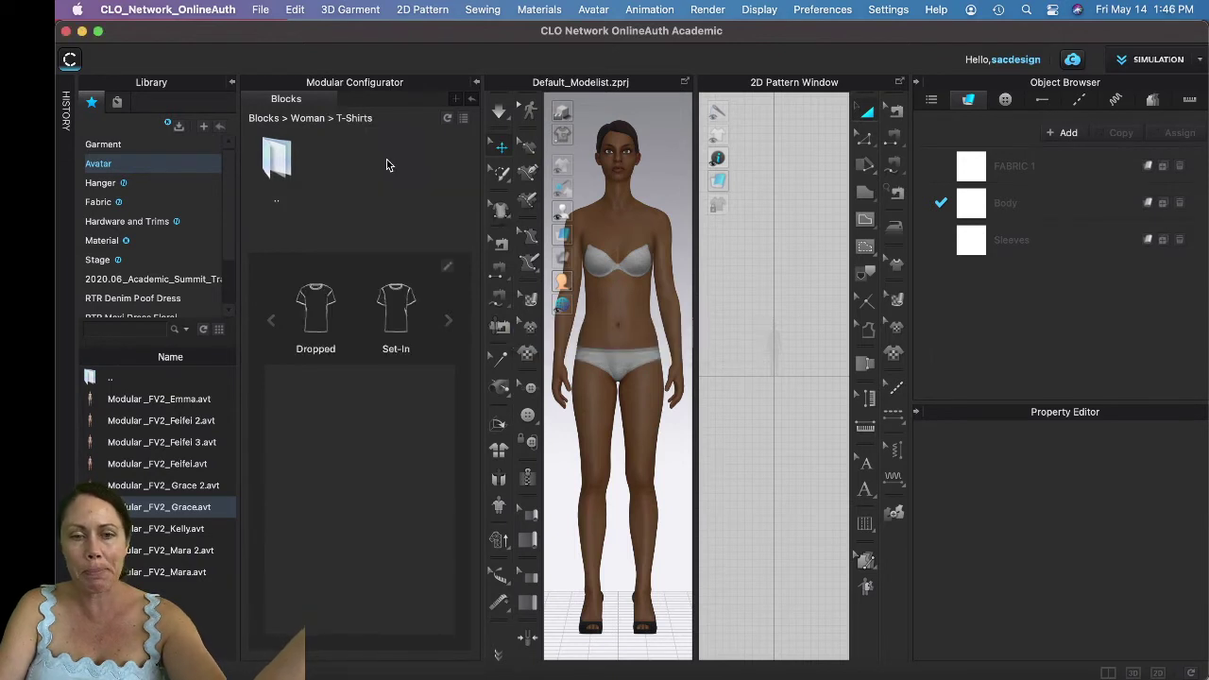
# Build a Dropped T-shirt with the round-neck body and short sleeves, and collapse the configurator and library
pyautogui.click(316, 322)
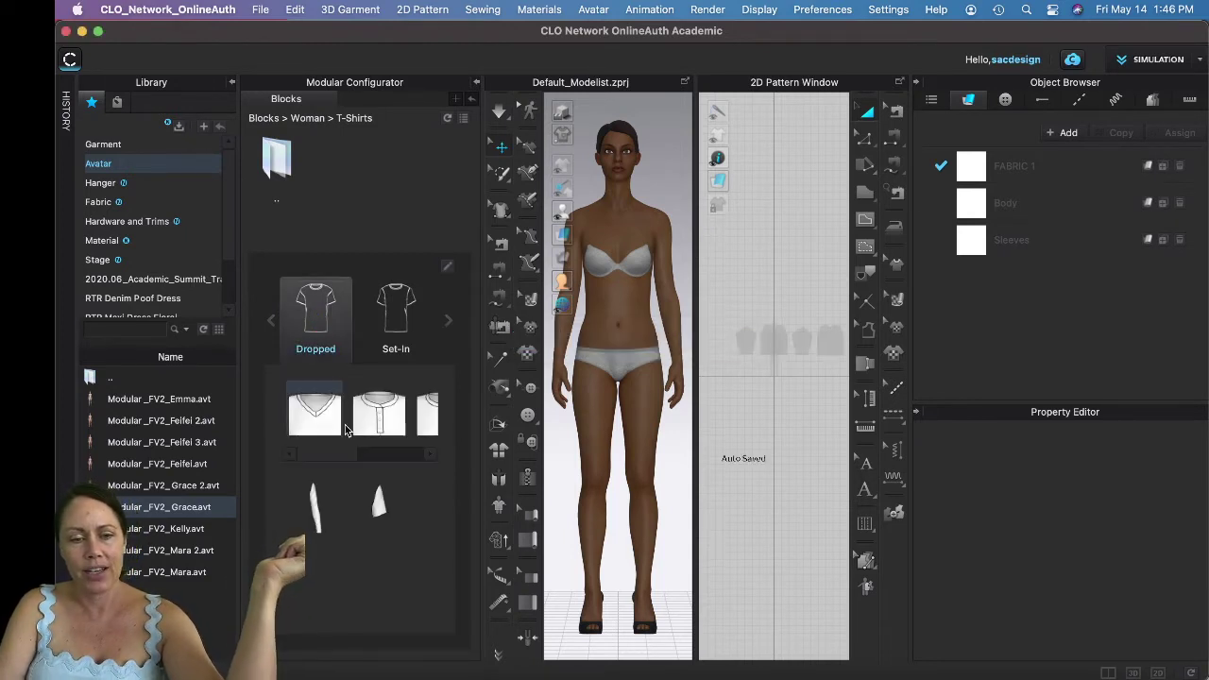
pyautogui.click(429, 424)
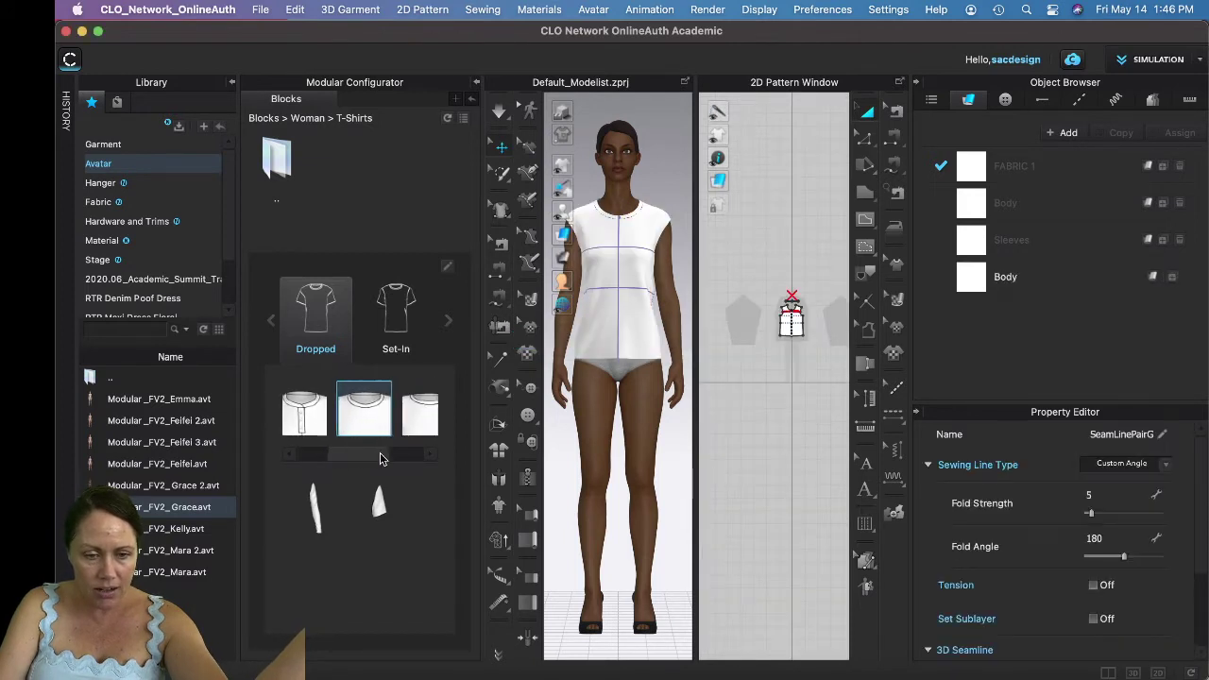
pyautogui.hscroll(3, 385, 460)
pyautogui.hscroll(2, 339, 461)
pyautogui.click(379, 505)
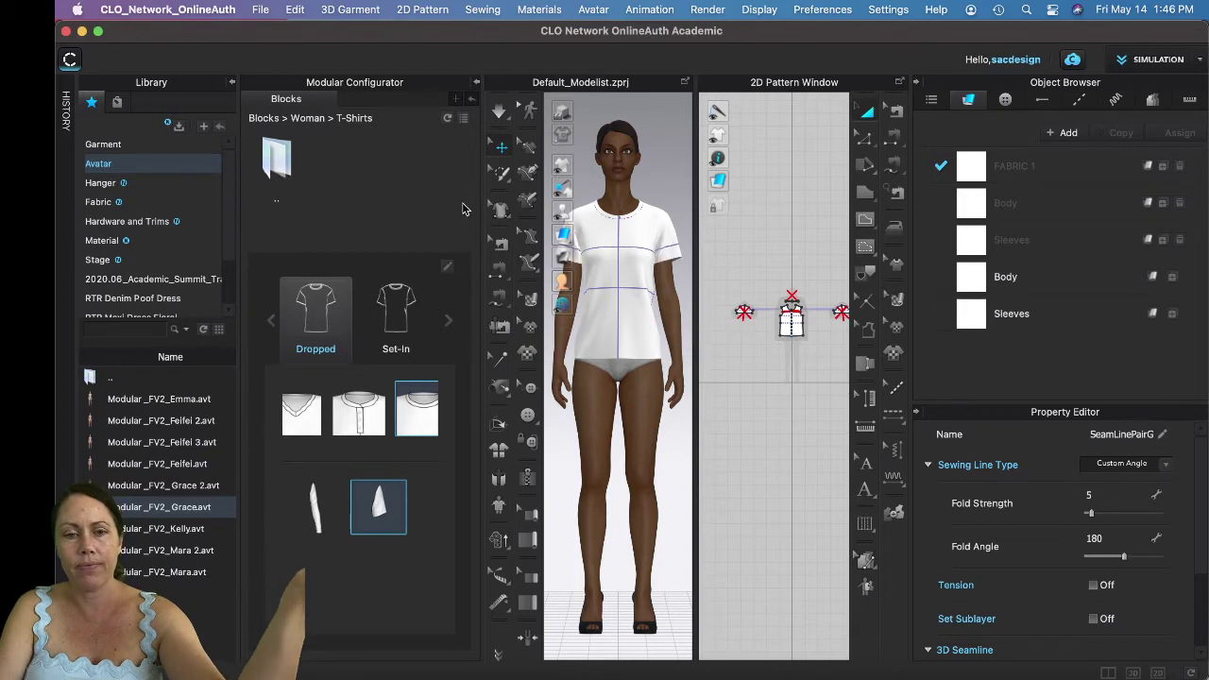
pyautogui.click(478, 83)
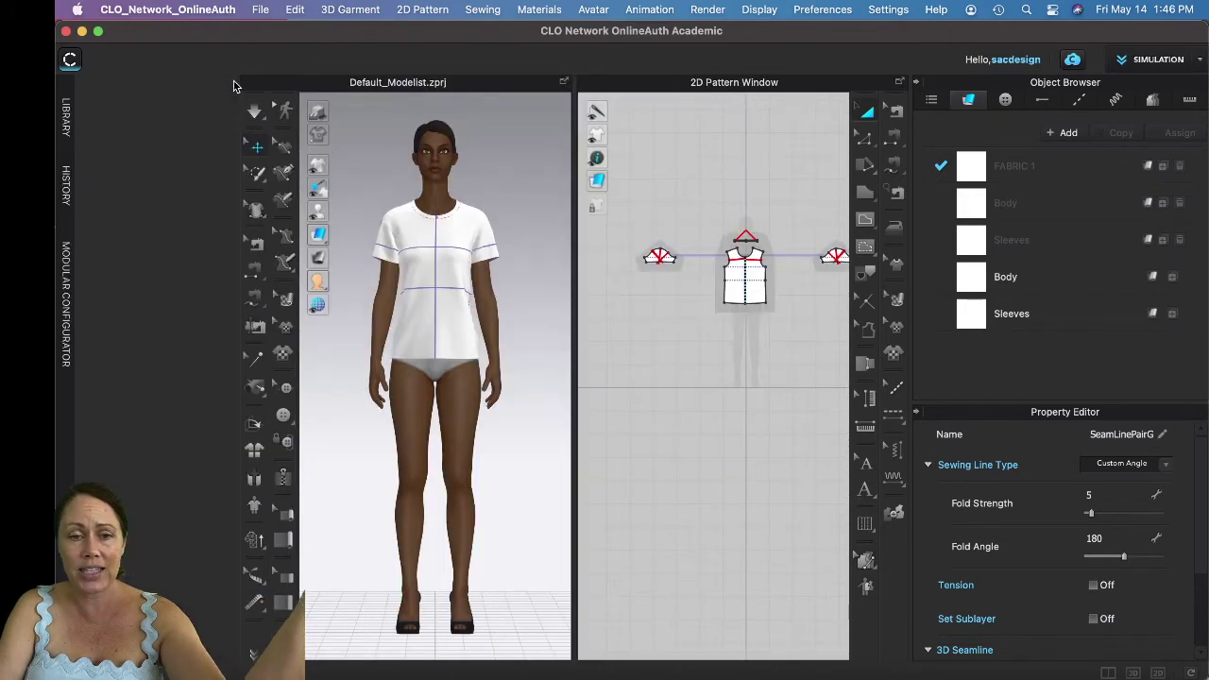
pyautogui.click(233, 83)
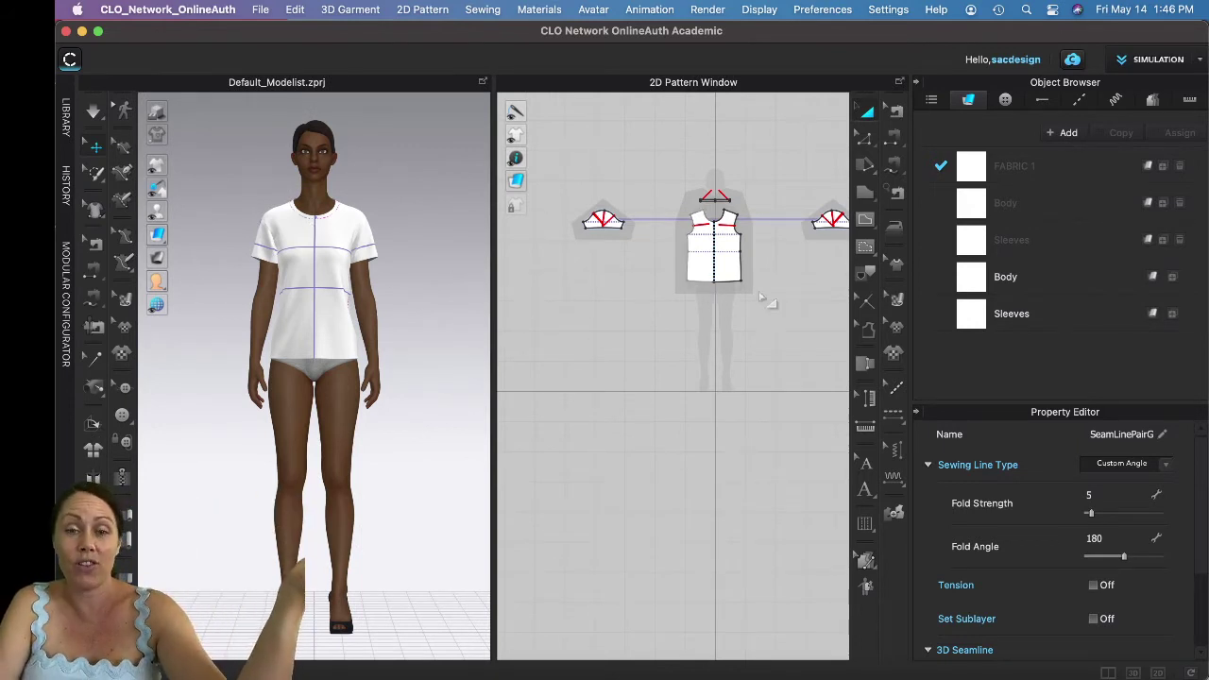
# Select all the T-shirt pattern pieces, assign FABRIC 1 to them, and select the short sleeve piece beside the body
pyautogui.moveTo(722, 316); pyautogui.dragTo(683, 405, button='right')
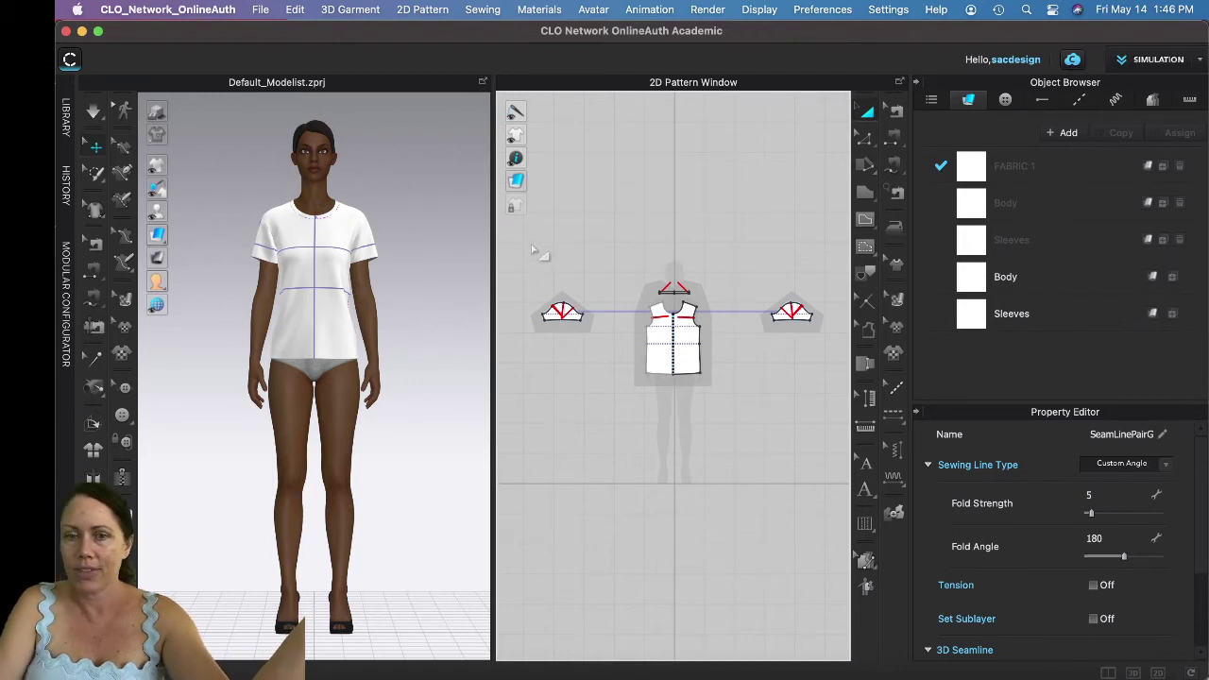
pyautogui.moveTo(536, 250); pyautogui.dragTo(781, 425)
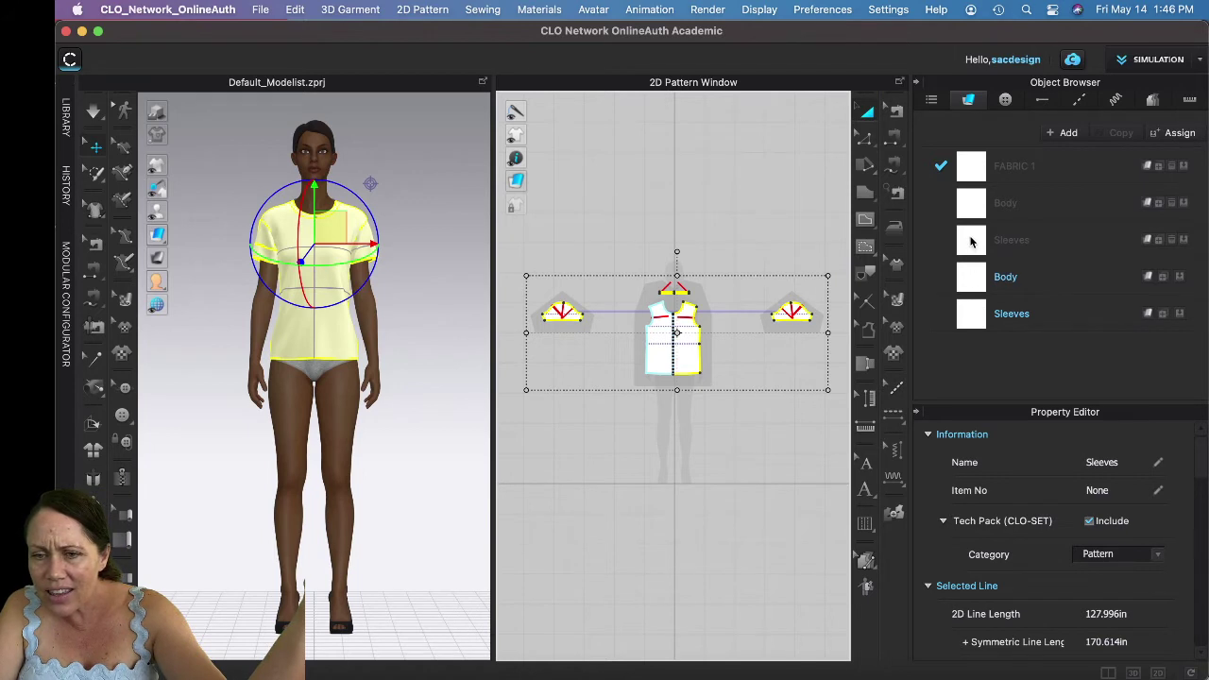
pyautogui.moveTo(973, 171); pyautogui.dragTo(660, 357)
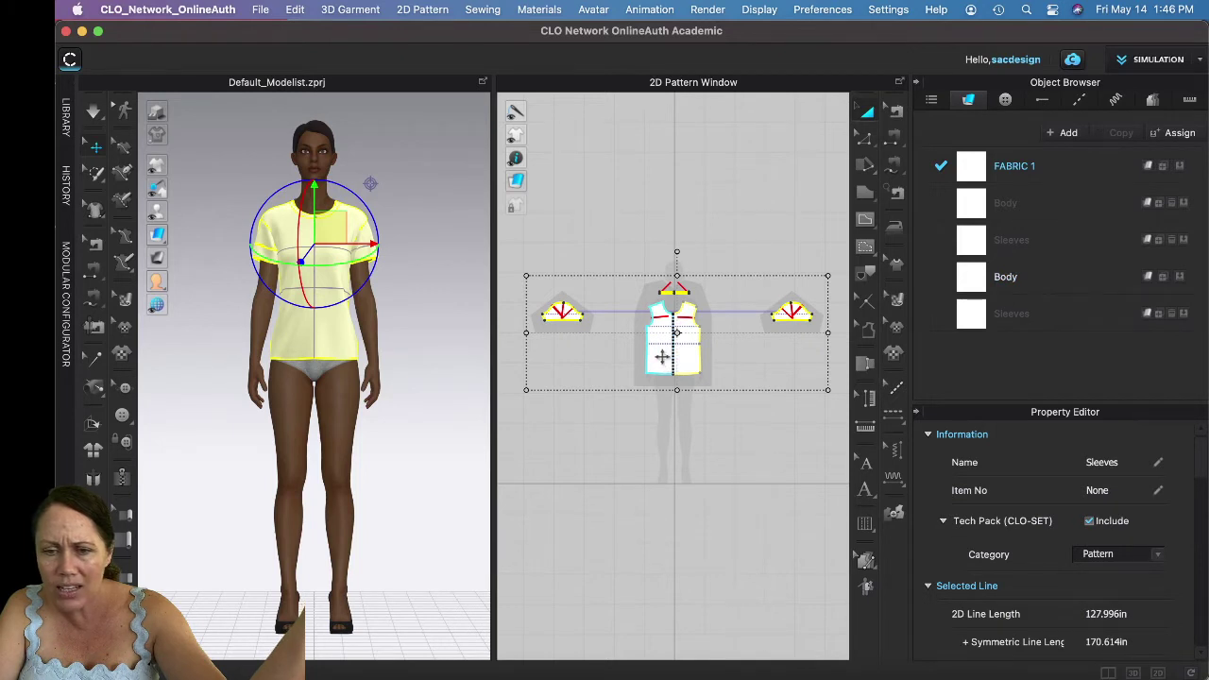
pyautogui.click(607, 368)
pyautogui.click(564, 314)
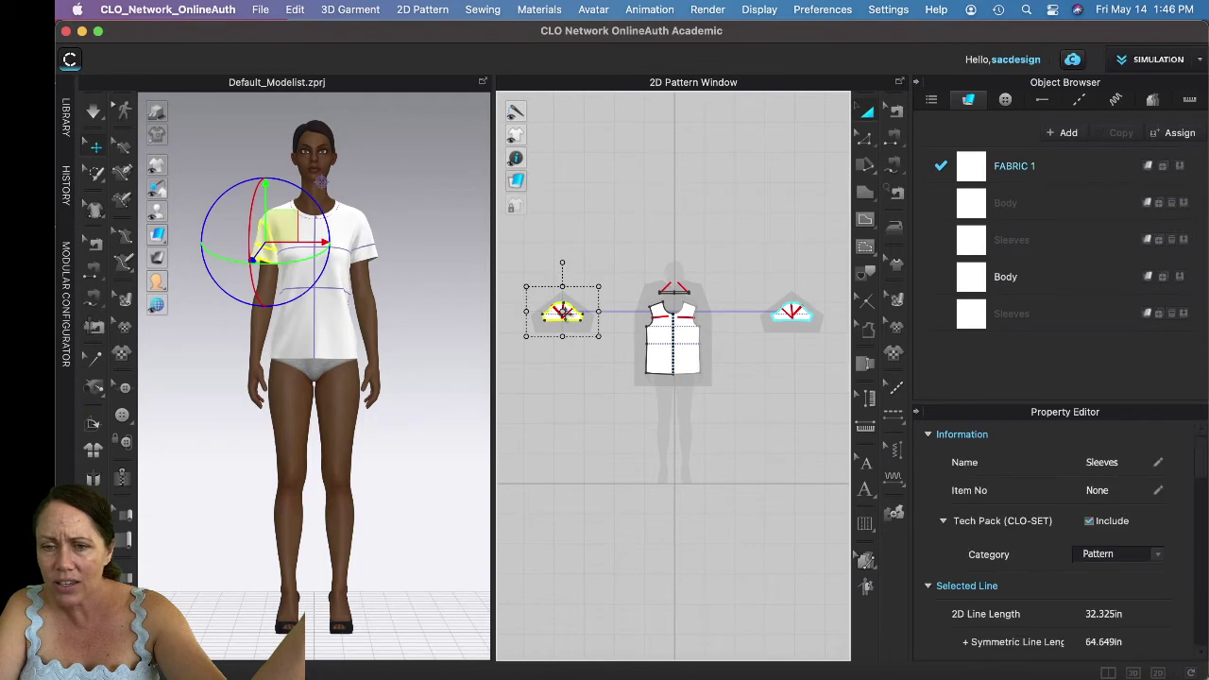
# Clear the pattern selection and delete the unused Body and Sleeves fabrics from the fabric list
pyautogui.click(790, 311)
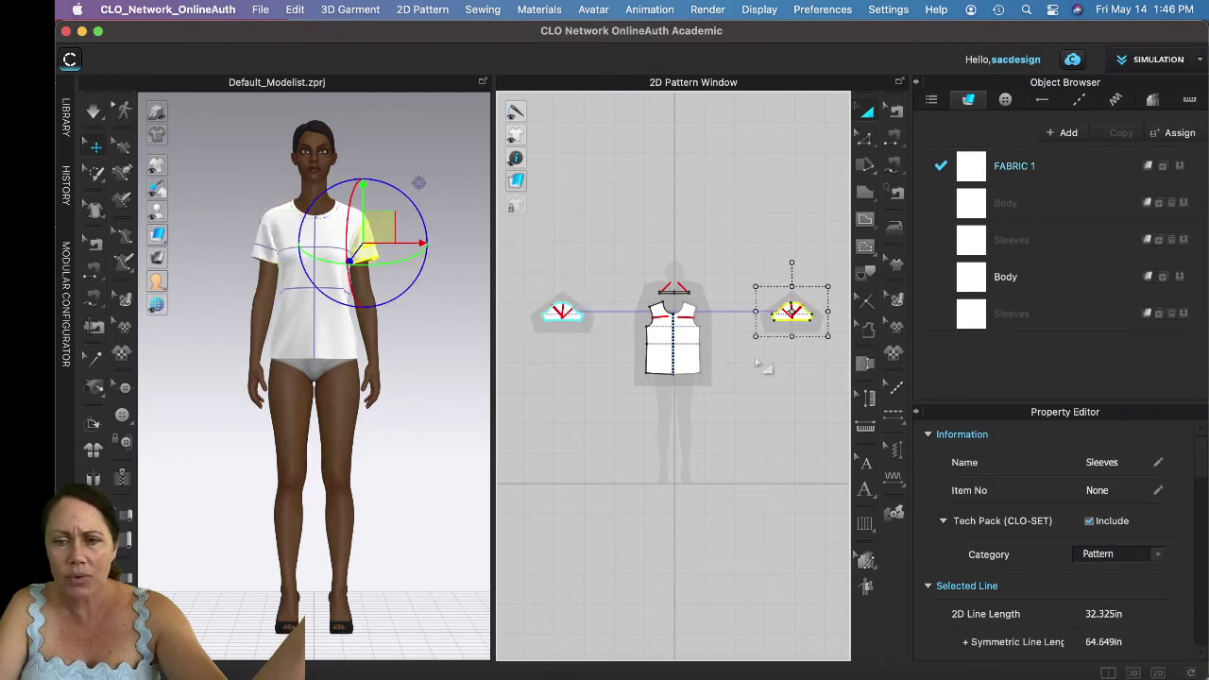
pyautogui.click(680, 503)
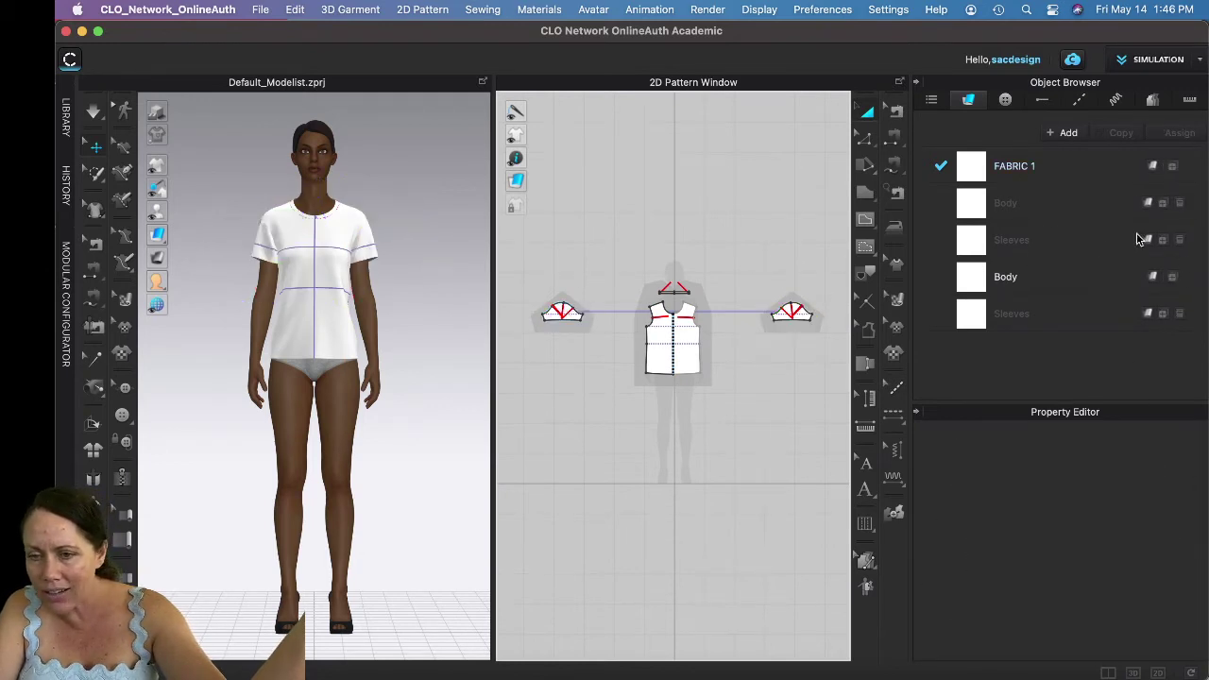
pyautogui.click(1179, 203)
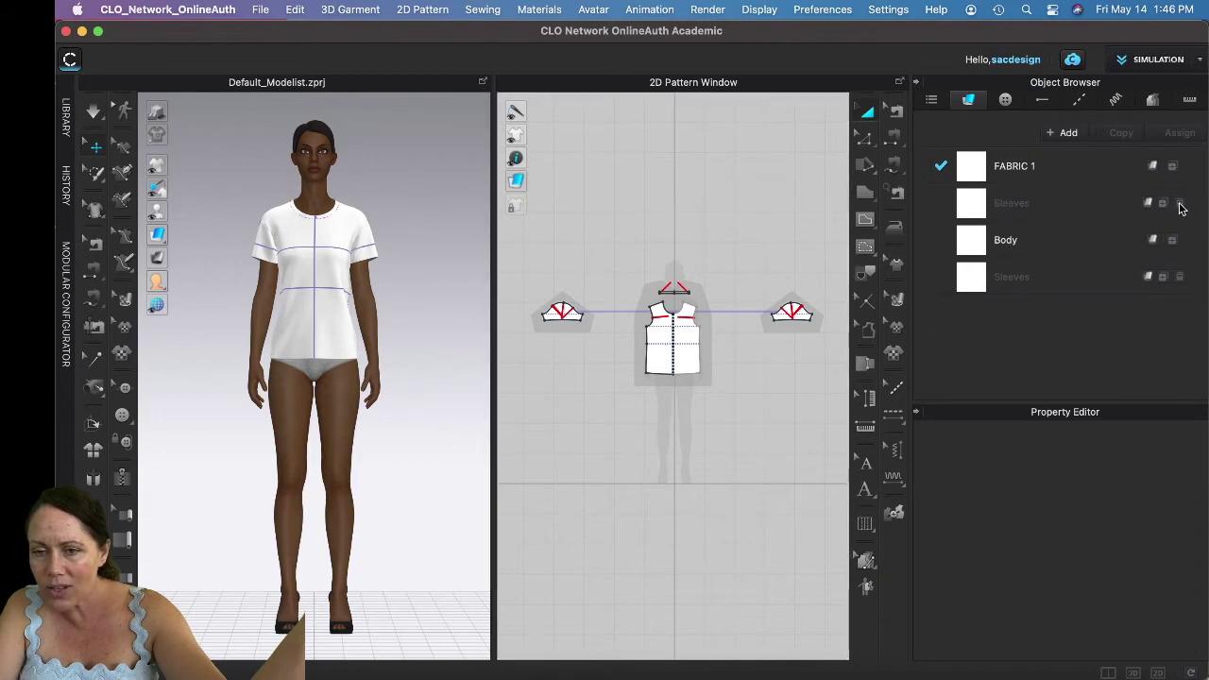
pyautogui.click(1179, 204)
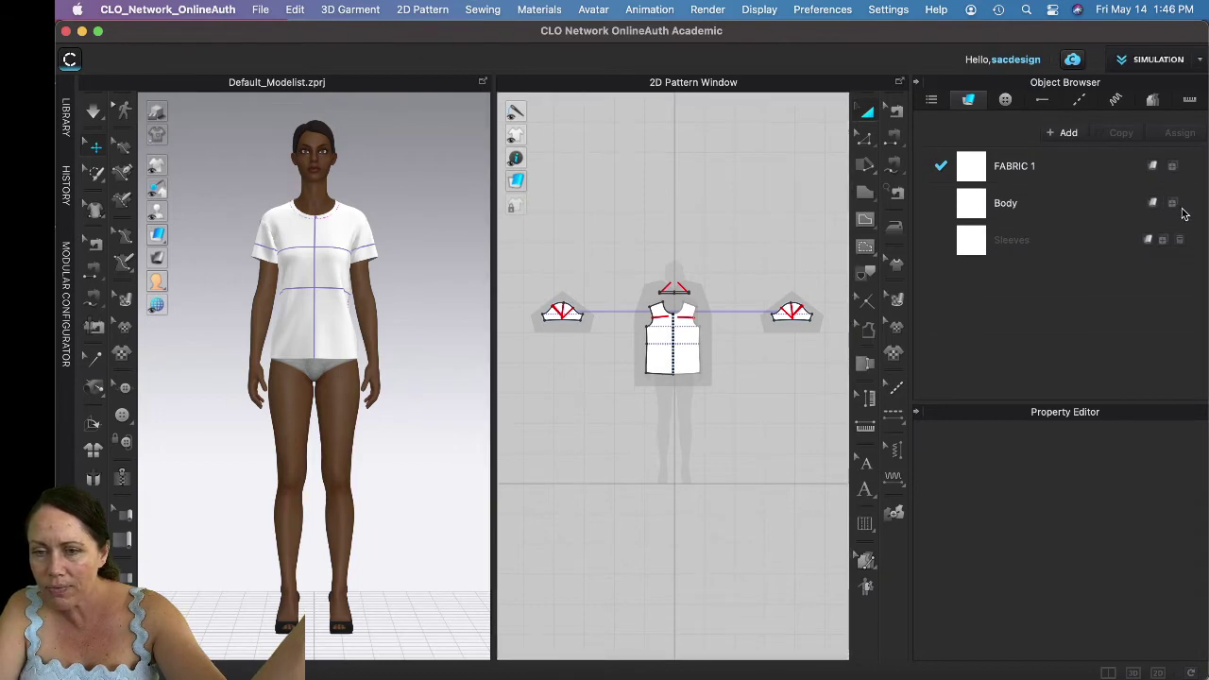
pyautogui.click(1181, 209)
pyautogui.click(948, 432)
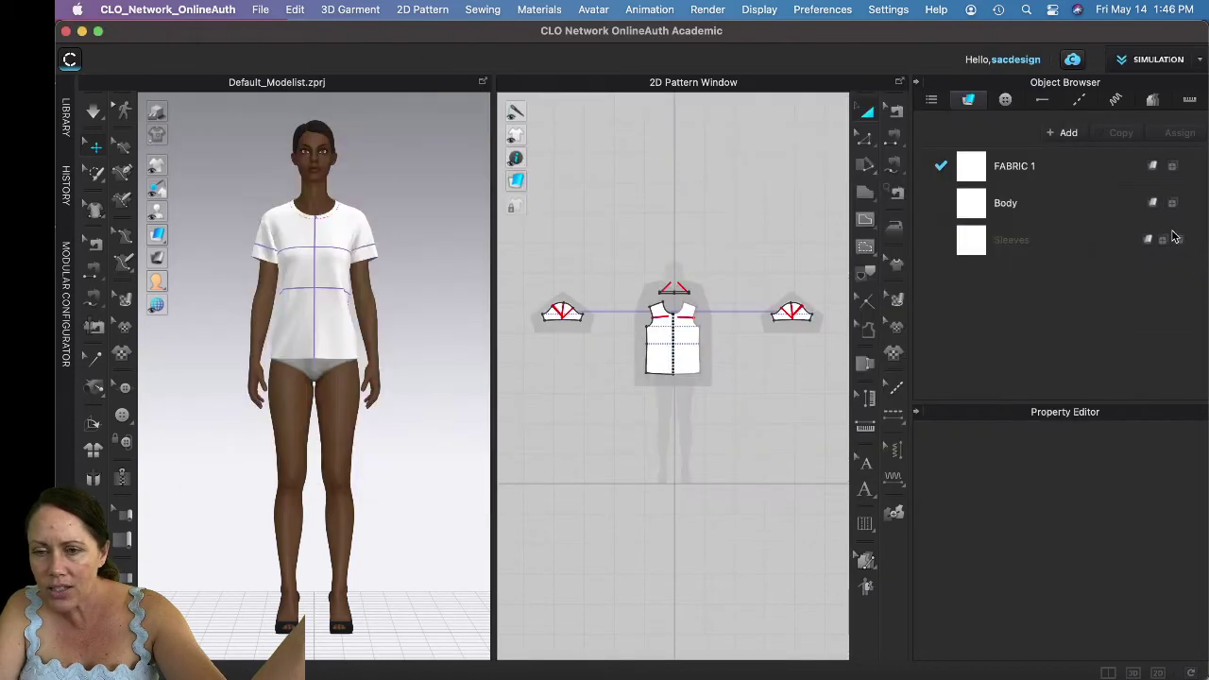
pyautogui.click(1180, 241)
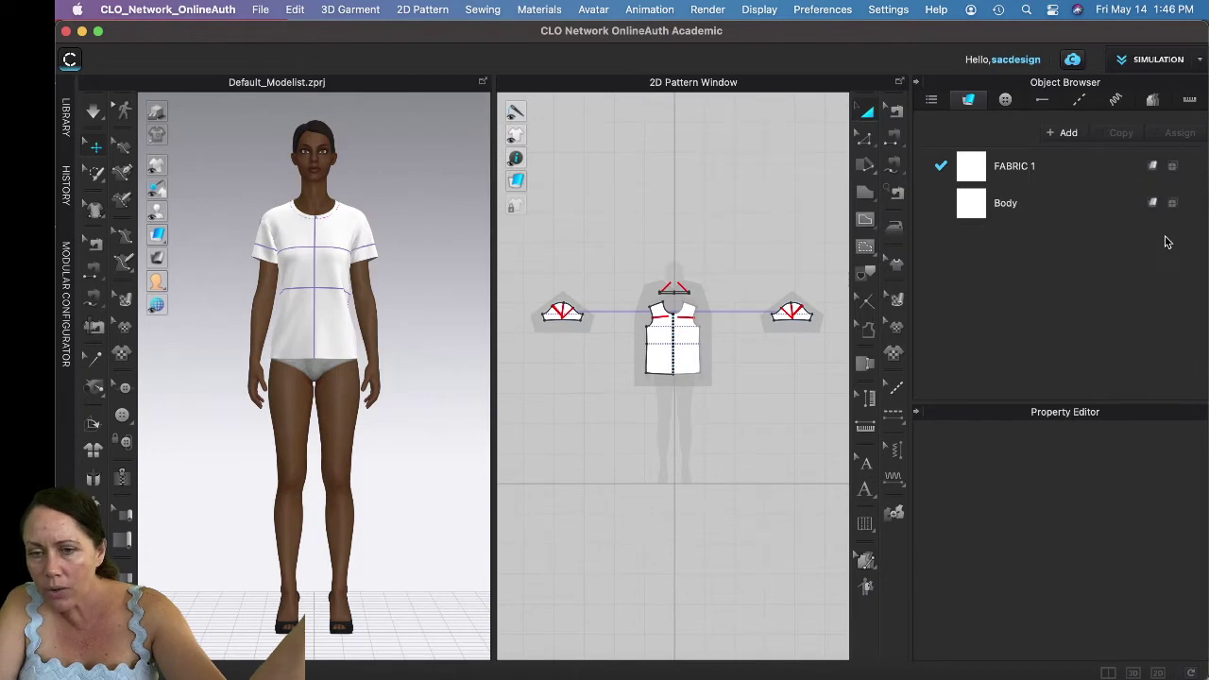
# Select the front body piece and then FABRIC 1, and open and dismiss the fabric's texture editing without adding an image
pyautogui.click(650, 348)
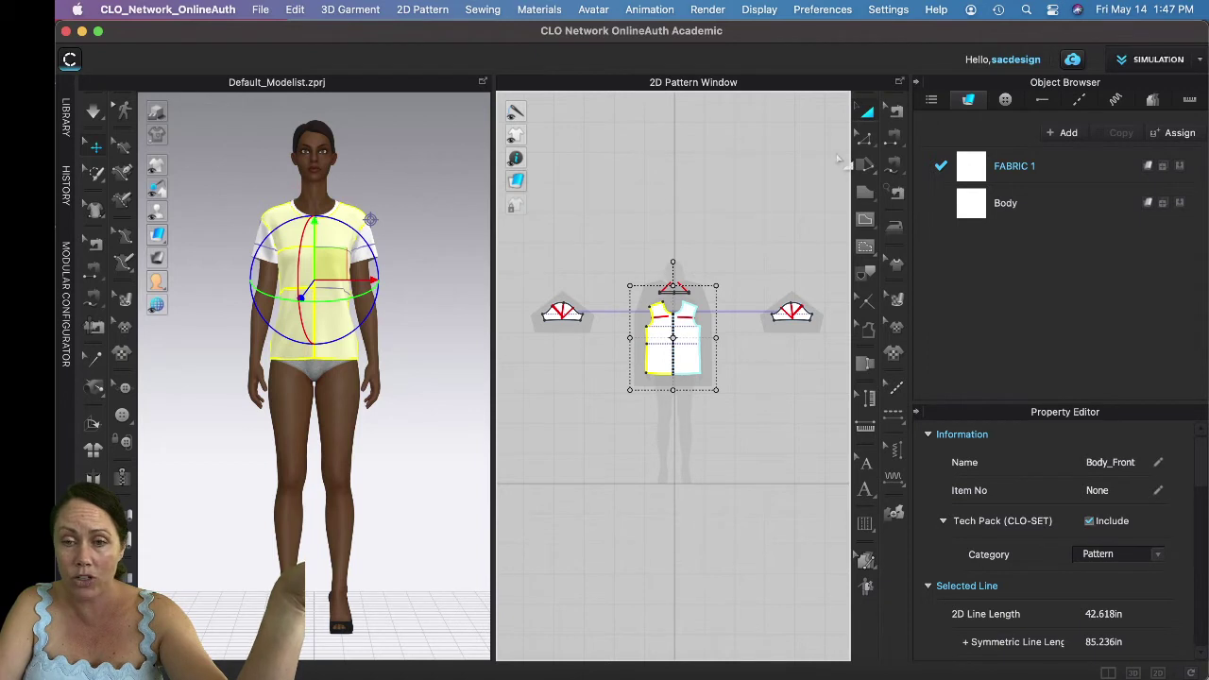
pyautogui.click(1027, 171)
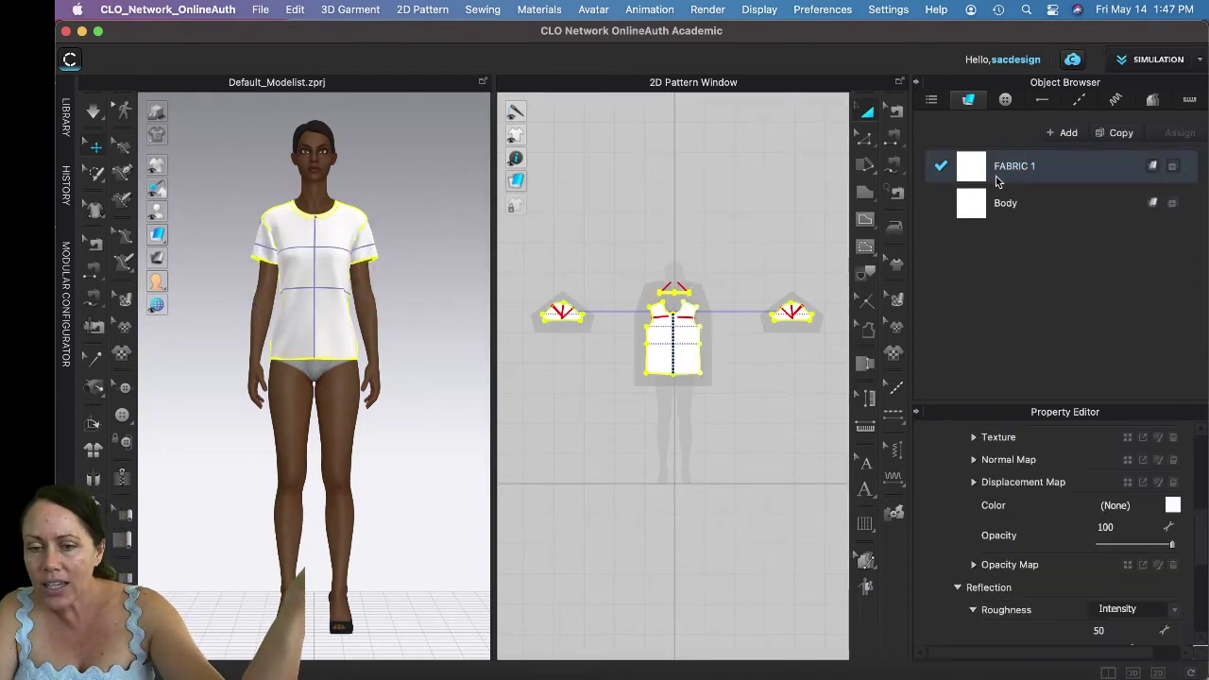
pyautogui.click(1162, 440)
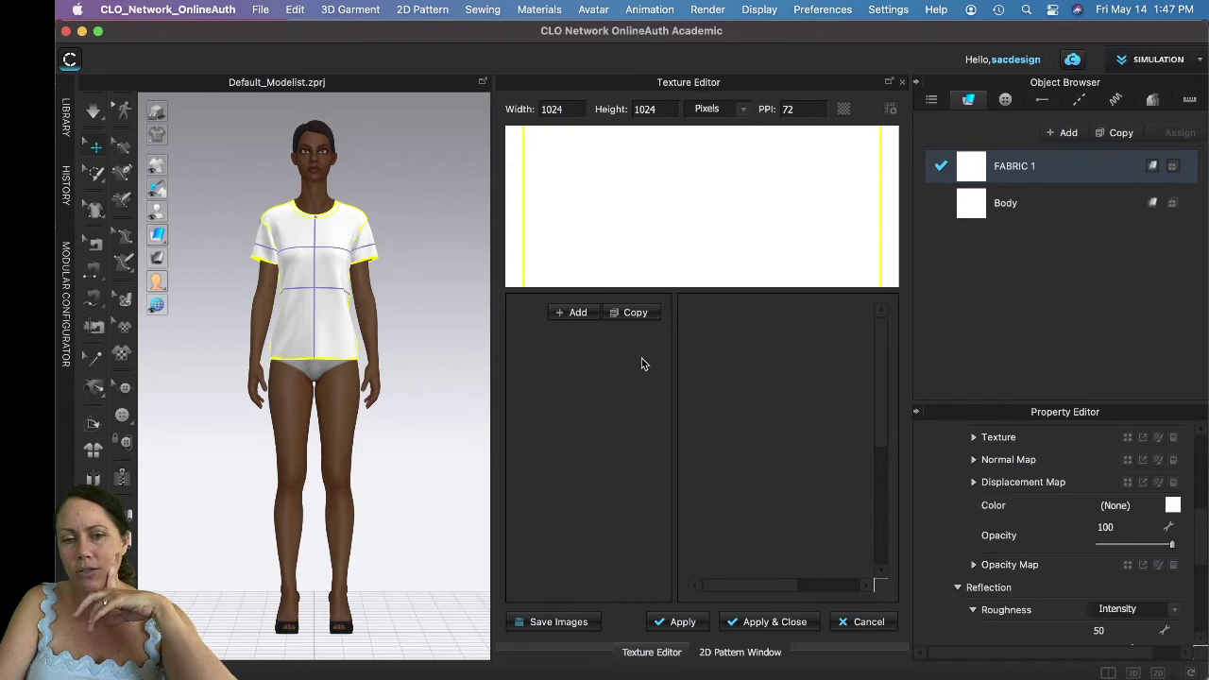
pyautogui.click(862, 625)
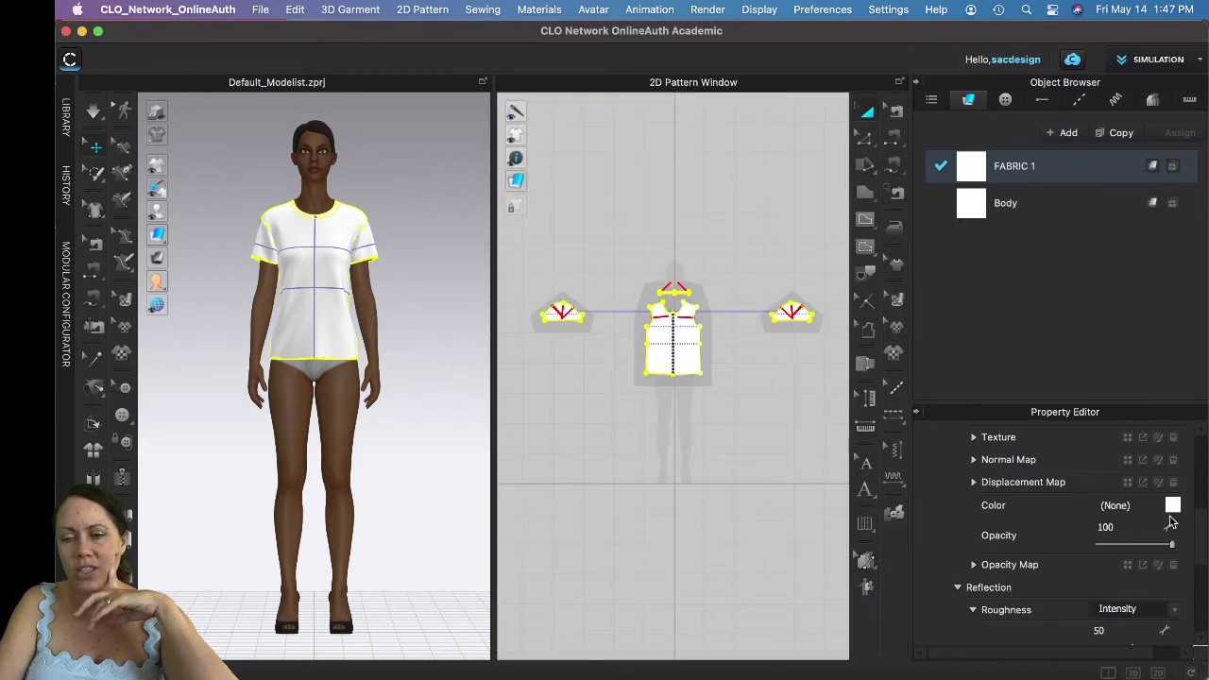
# Set the color of FABRIC 1 to brown (943100)
pyautogui.click(1172, 506)
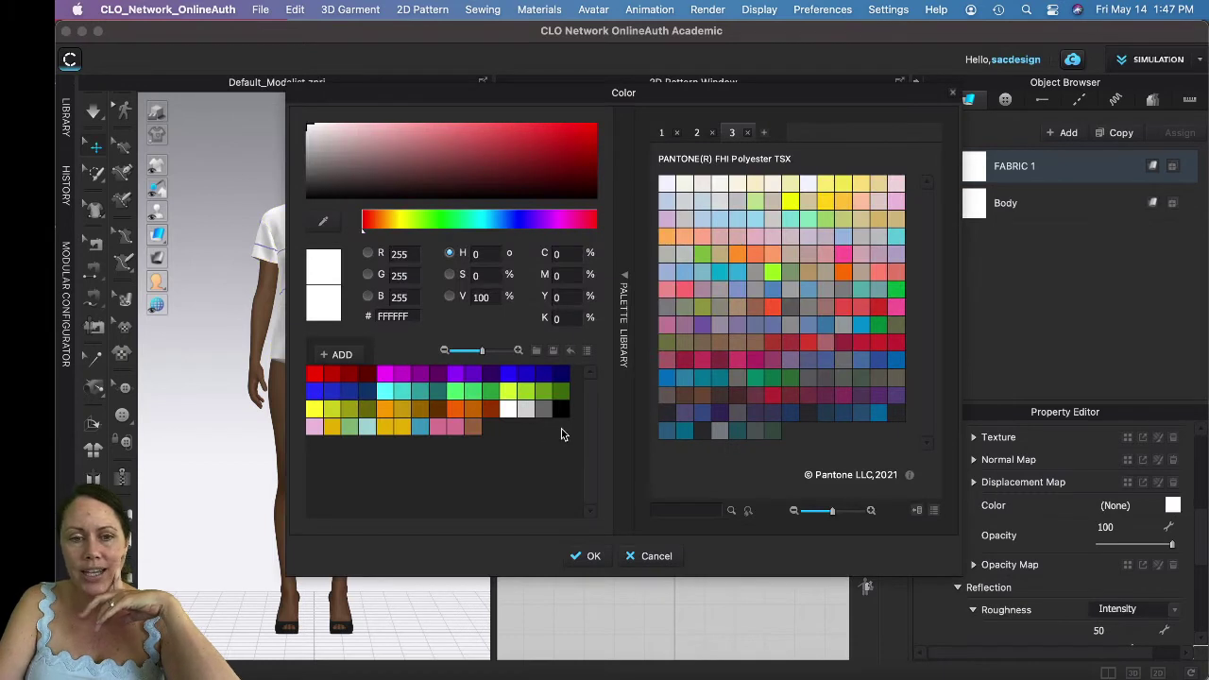
pyautogui.click(490, 408)
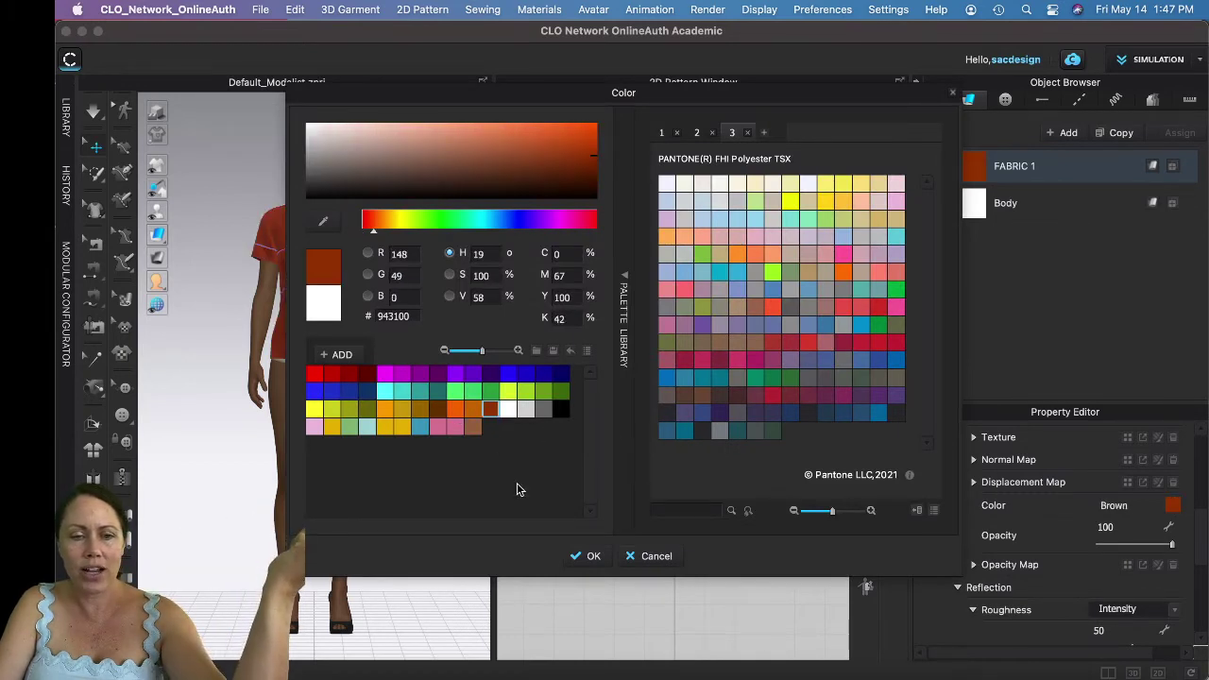
pyautogui.click(581, 556)
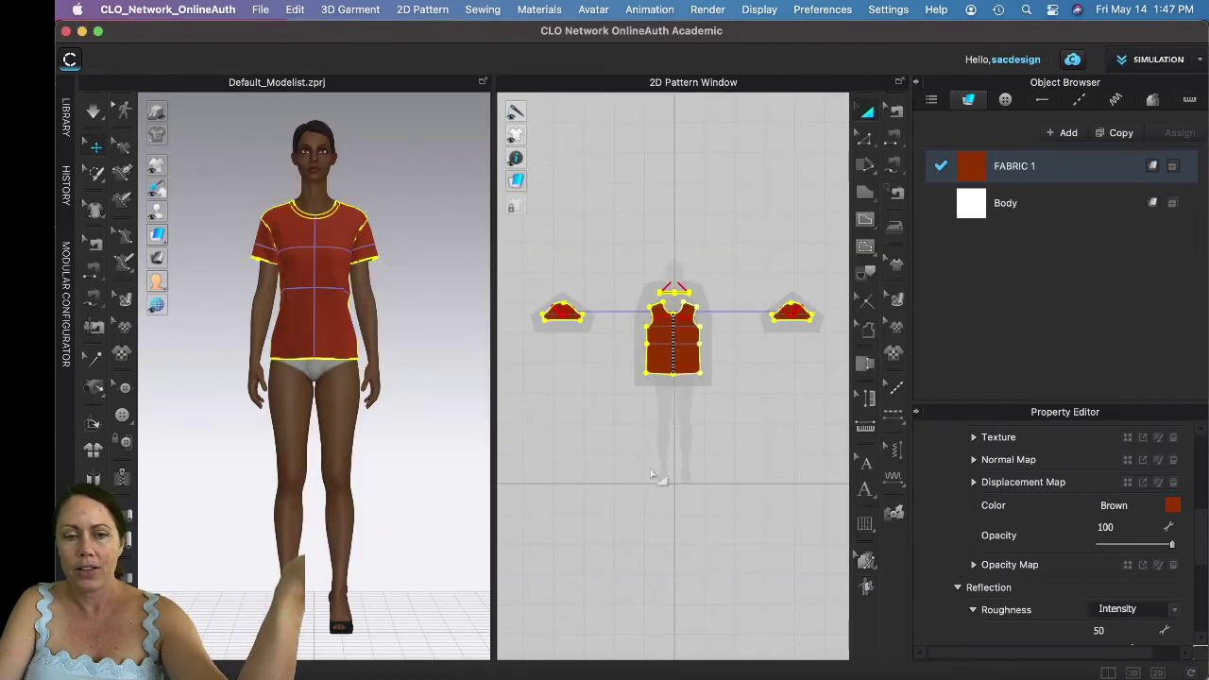
# Add FlowerPrint1.png to the texture of FABRIC 1, shrink the flower and move it to the lower-left part of the tile
pyautogui.click(1159, 438)
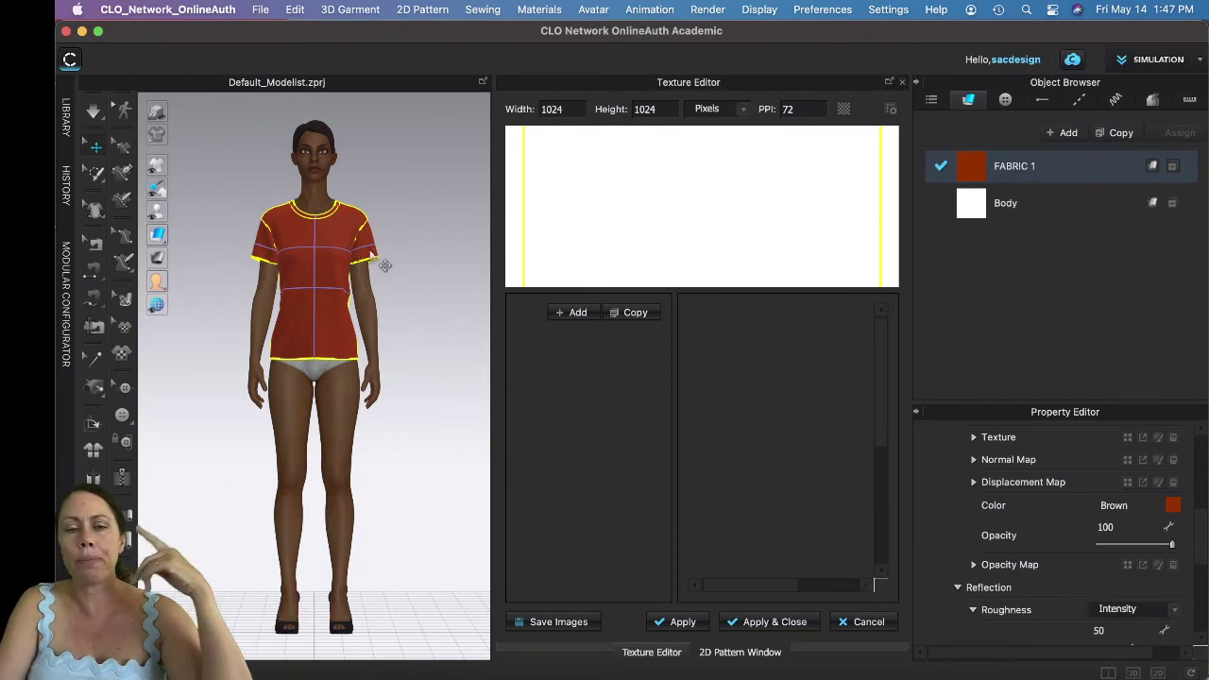
pyautogui.click(580, 314)
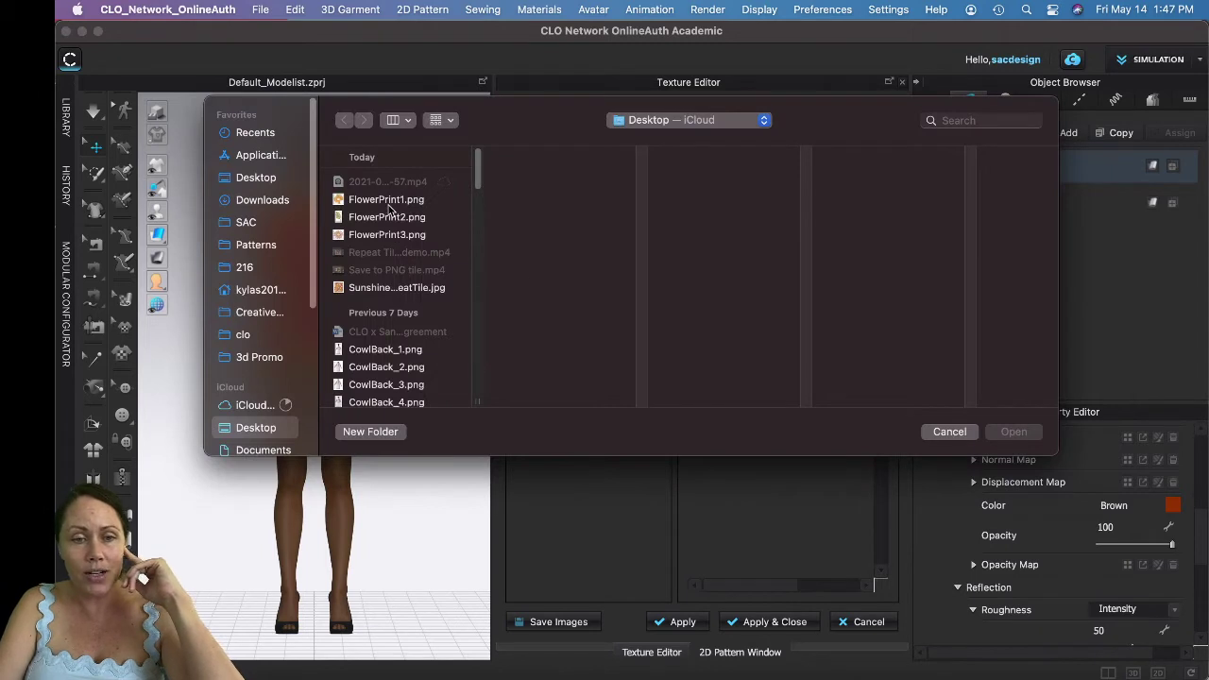
pyautogui.click(391, 202)
pyautogui.click(997, 433)
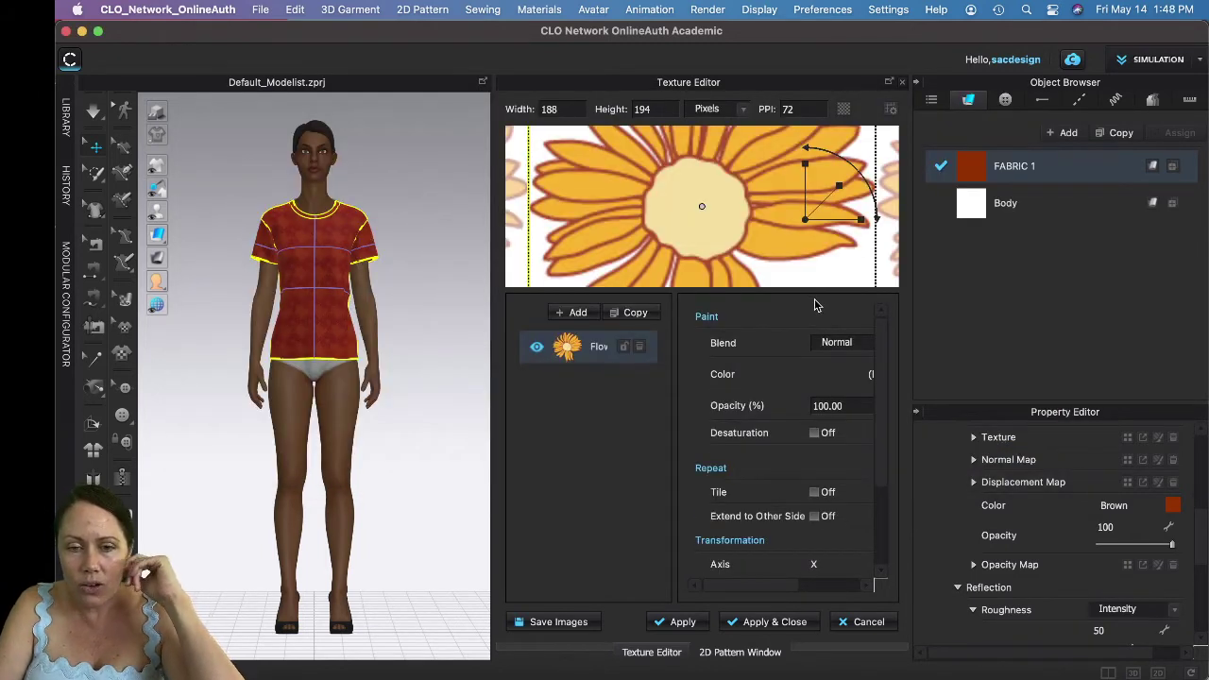
pyautogui.moveTo(837, 187); pyautogui.dragTo(809, 205)
pyautogui.moveTo(713, 201); pyautogui.dragTo(606, 245)
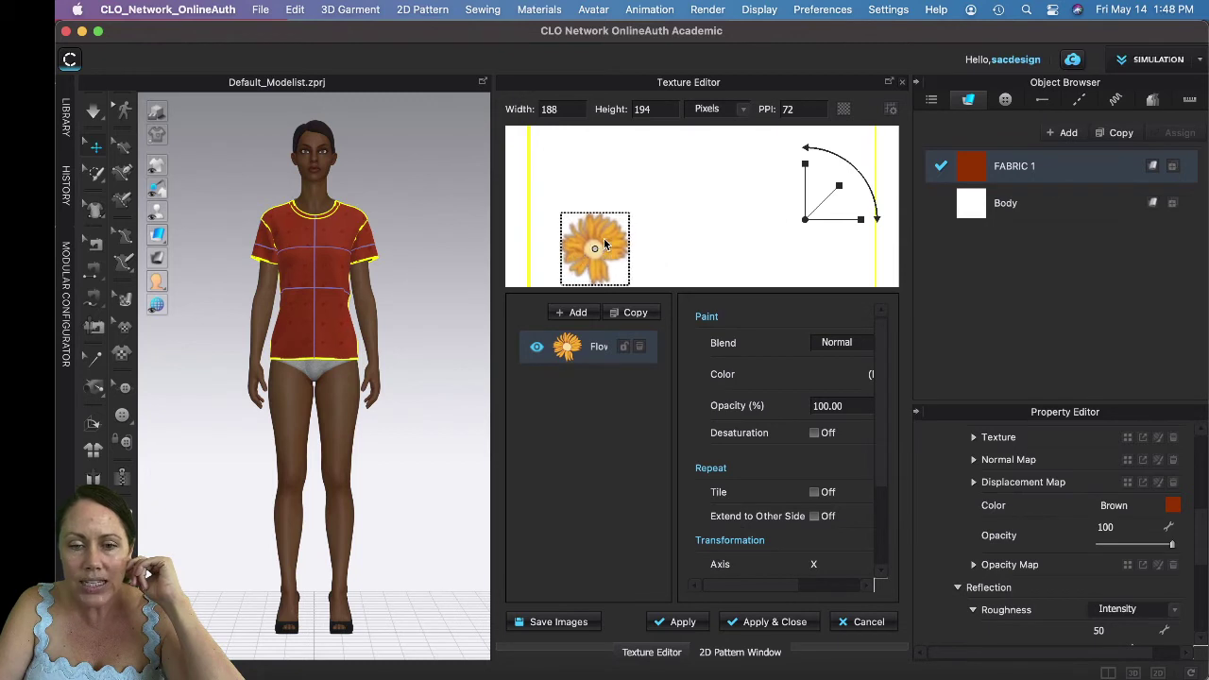
# Duplicate the small flower, place the copy in the upper-right part of the tile, and apply the texture to the fabric
pyautogui.click(630, 314)
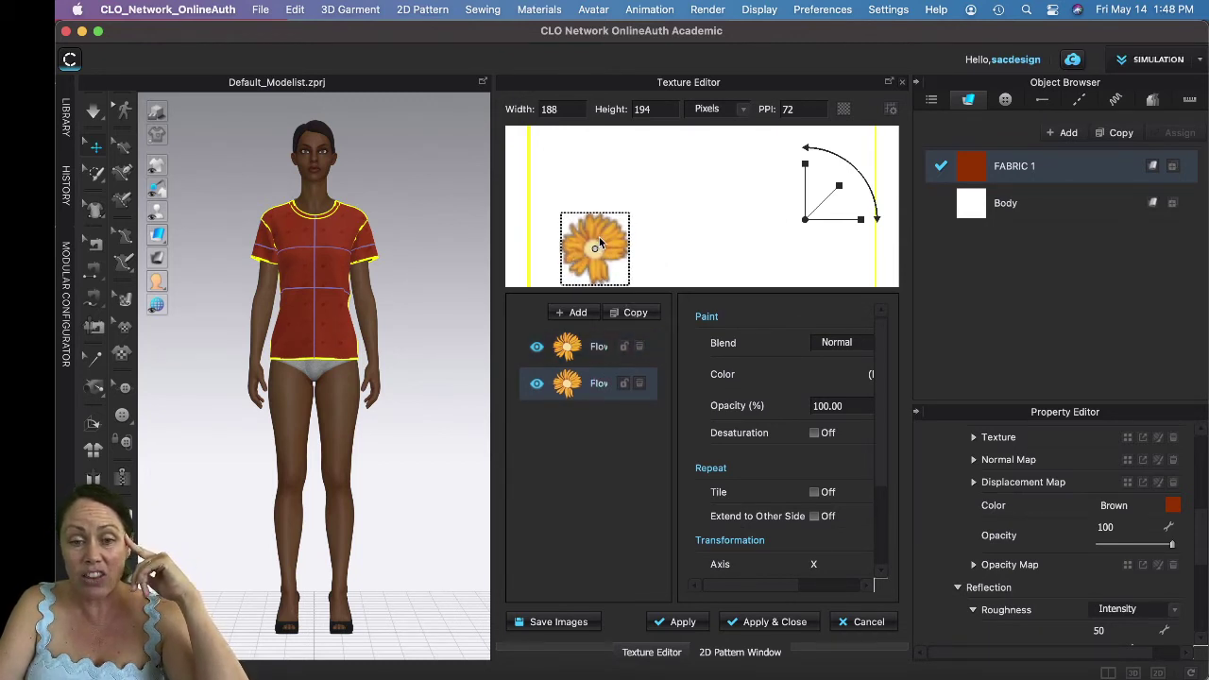
pyautogui.moveTo(599, 244); pyautogui.dragTo(795, 164)
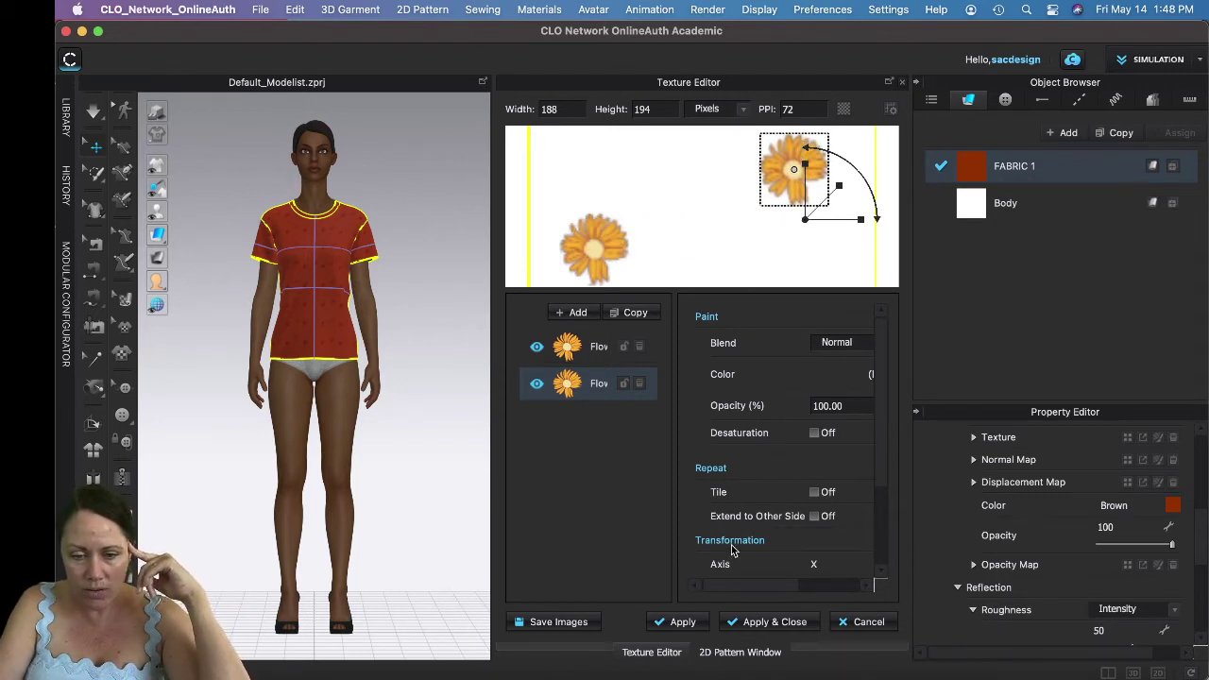
pyautogui.click(775, 626)
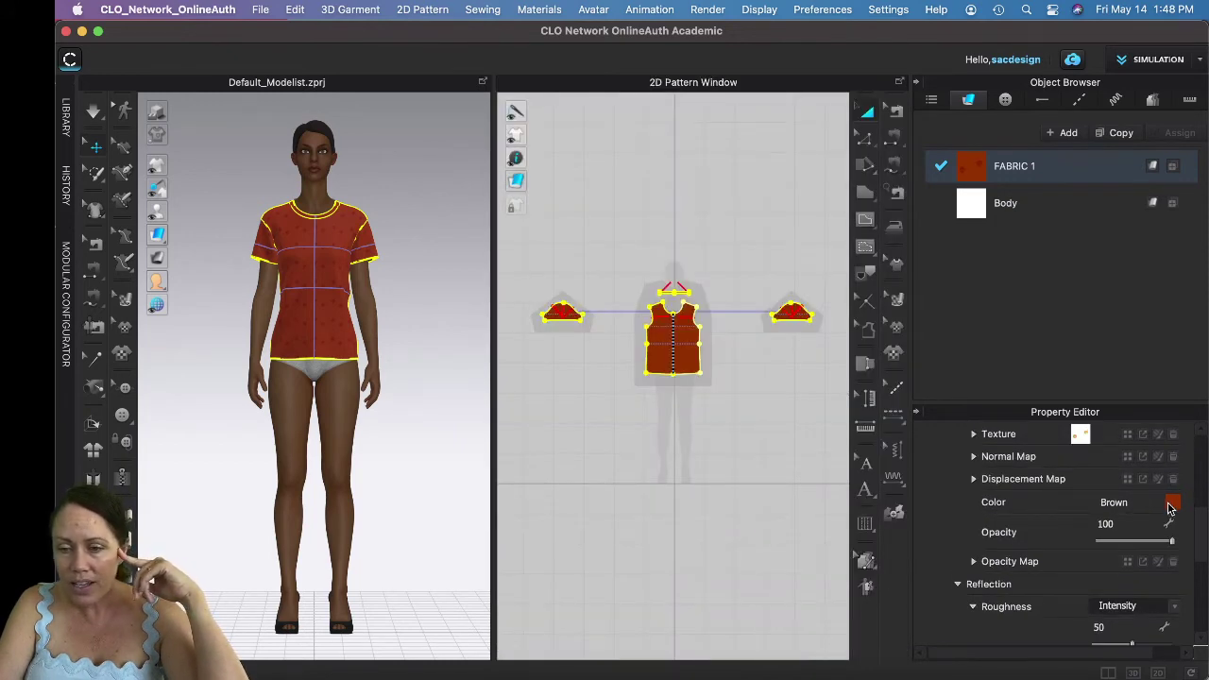
# Set the color of FABRIC 1 to white (FFFFFF)
pyautogui.click(1172, 504)
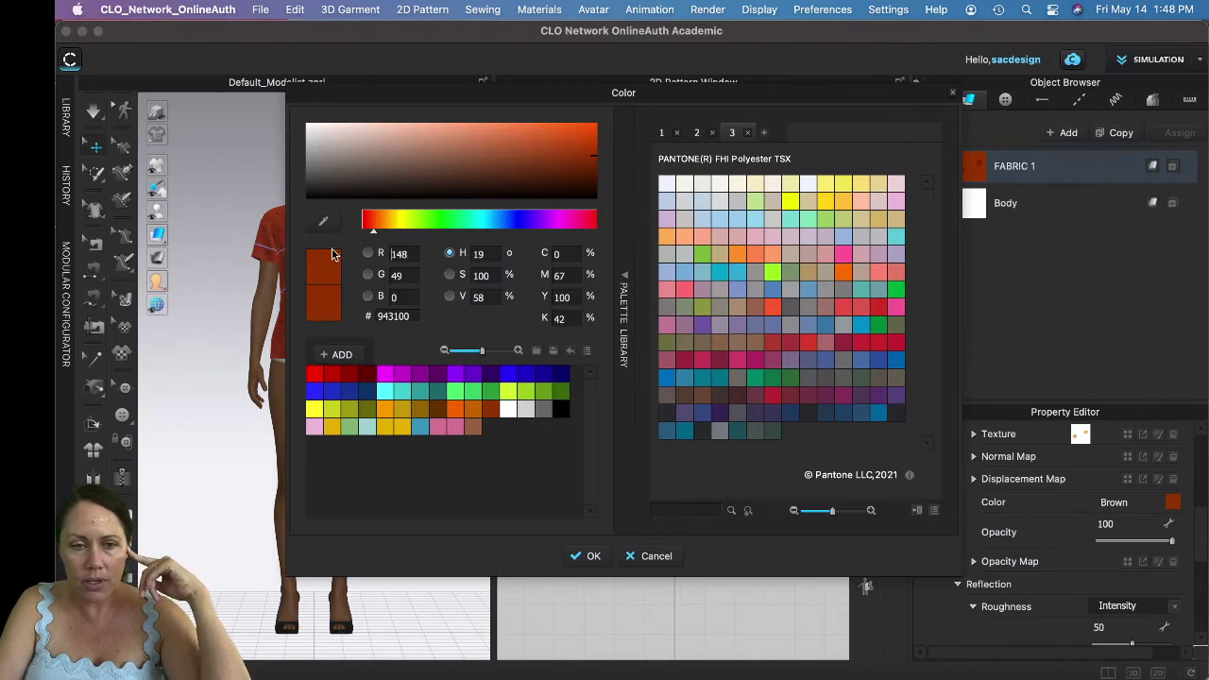
pyautogui.click(321, 158)
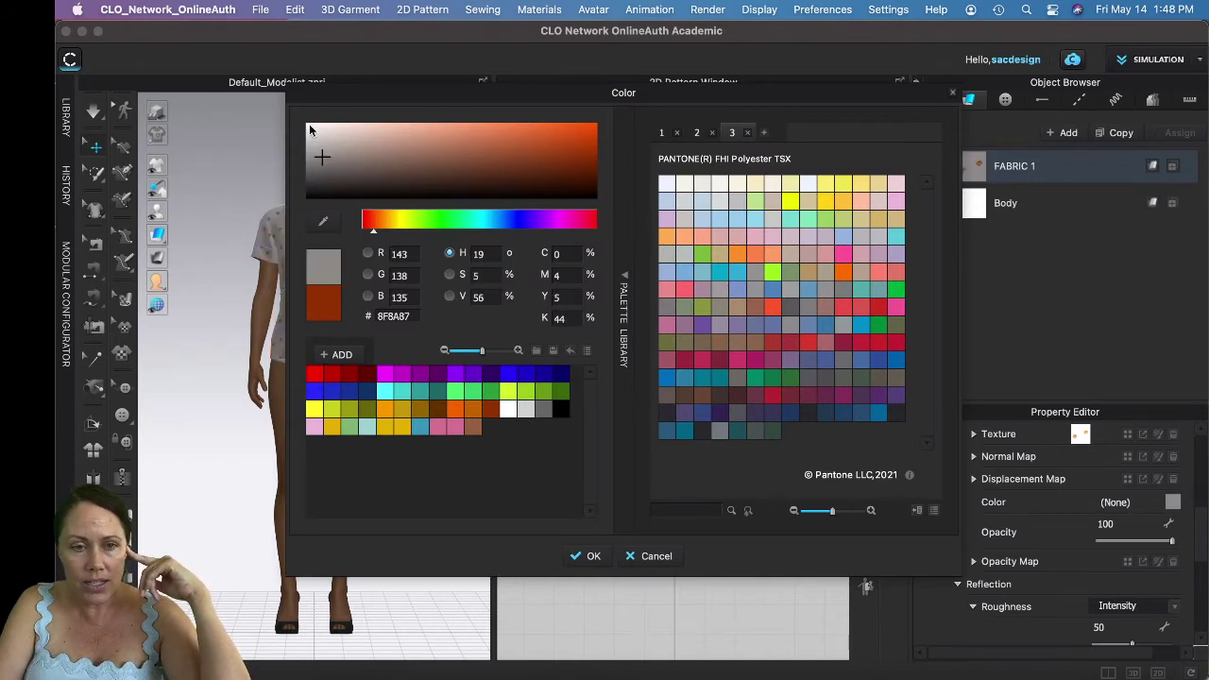
pyautogui.moveTo(321, 159); pyautogui.dragTo(302, 123)
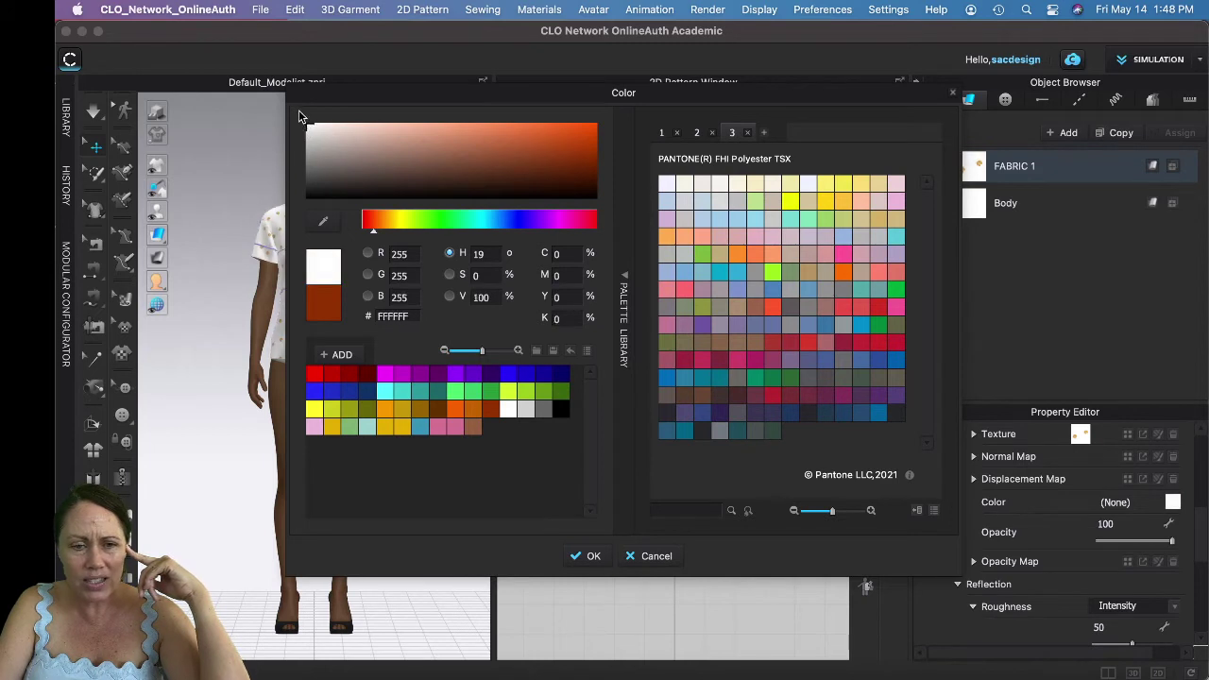
pyautogui.click(593, 559)
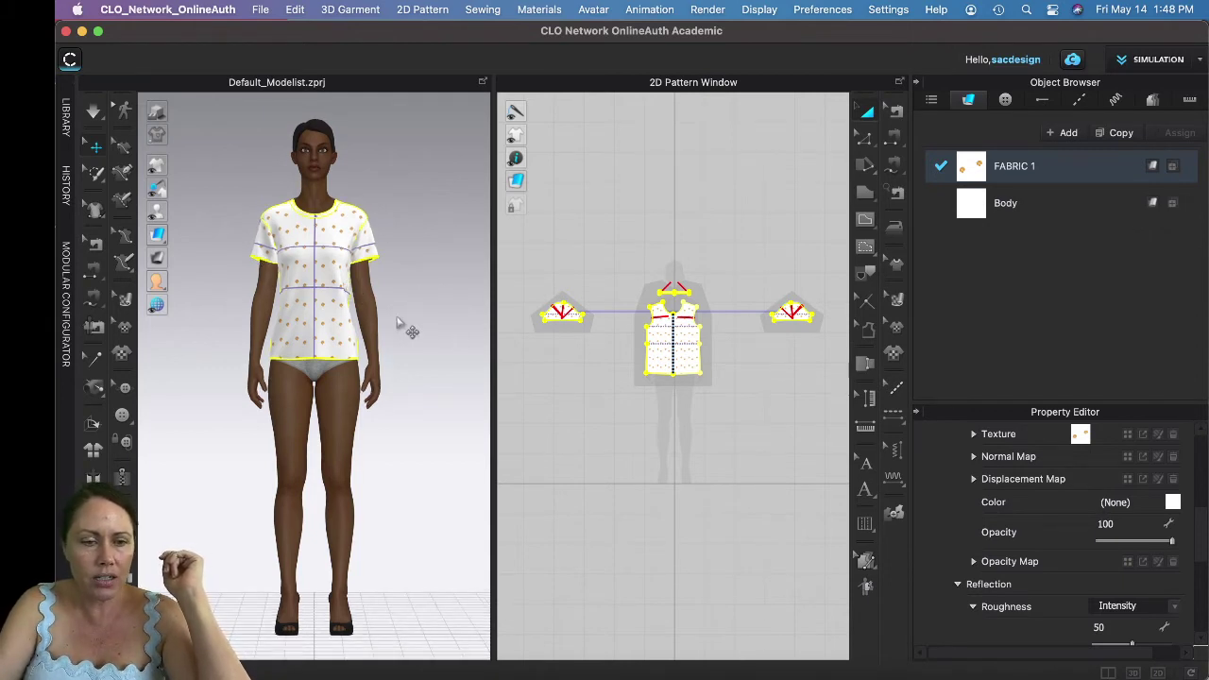
# Reopen the texture of FABRIC 1 for editing and enlarge the upper-right flower to more than twice its size
pyautogui.scroll(5, 391, 318)
pyautogui.moveTo(391, 319); pyautogui.dragTo(270, 548, button='middle')
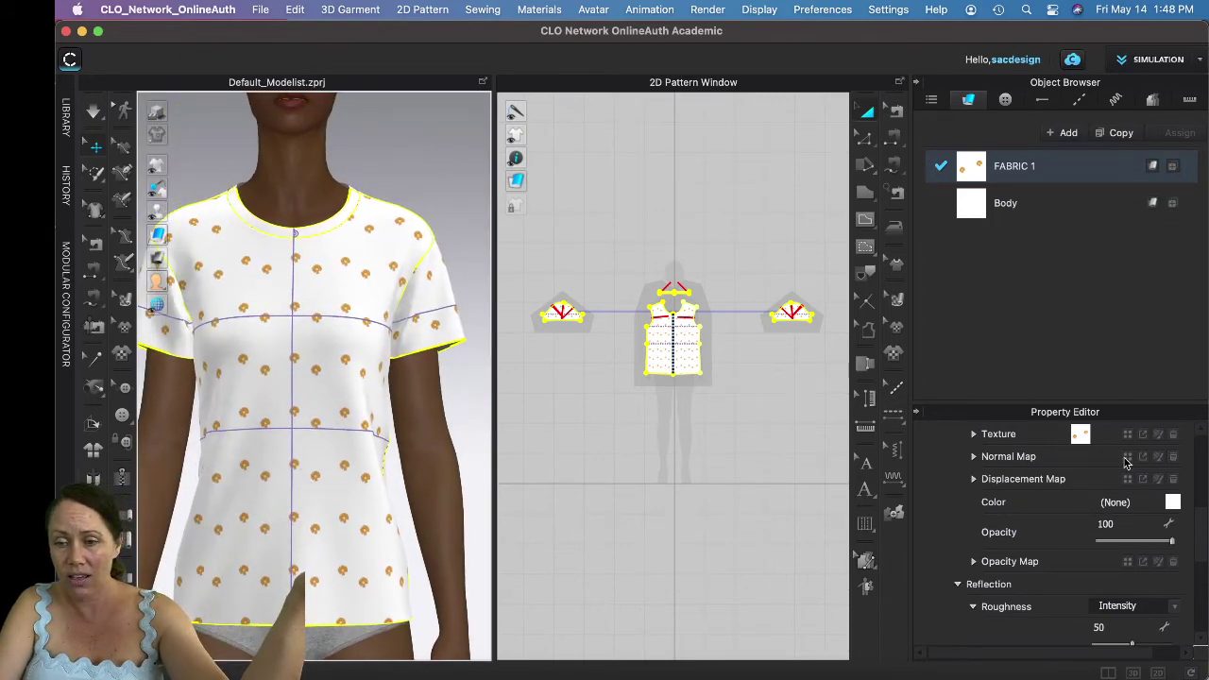
pyautogui.click(1158, 436)
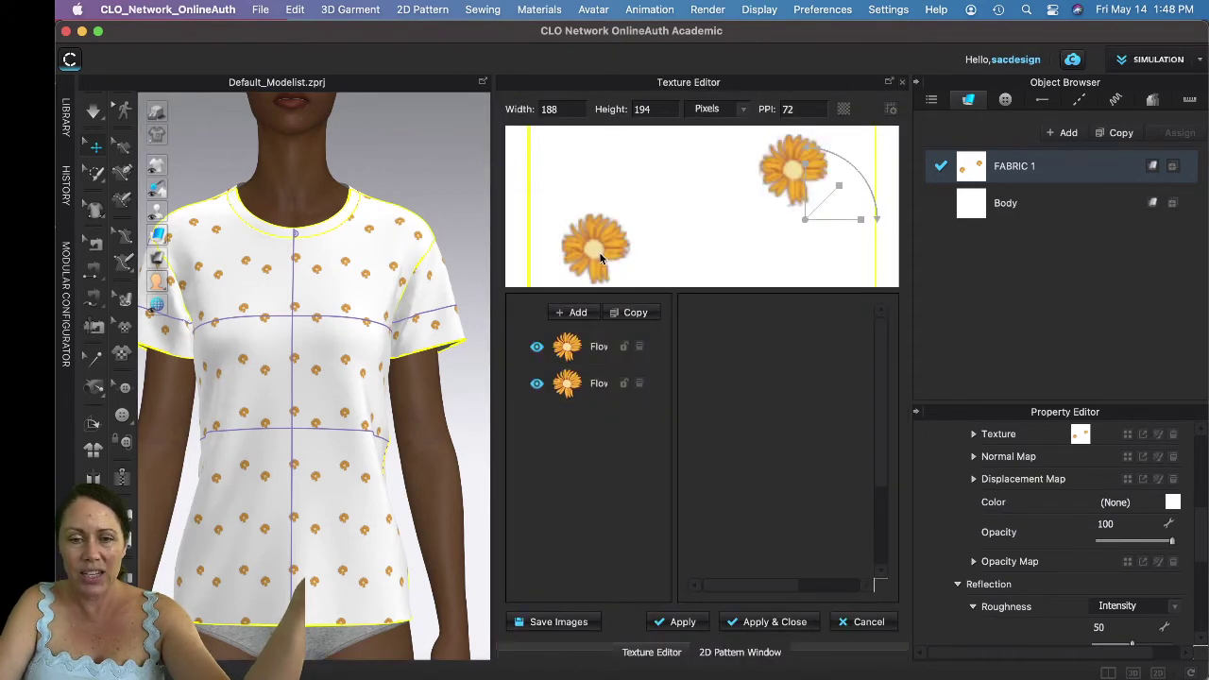
pyautogui.click(601, 384)
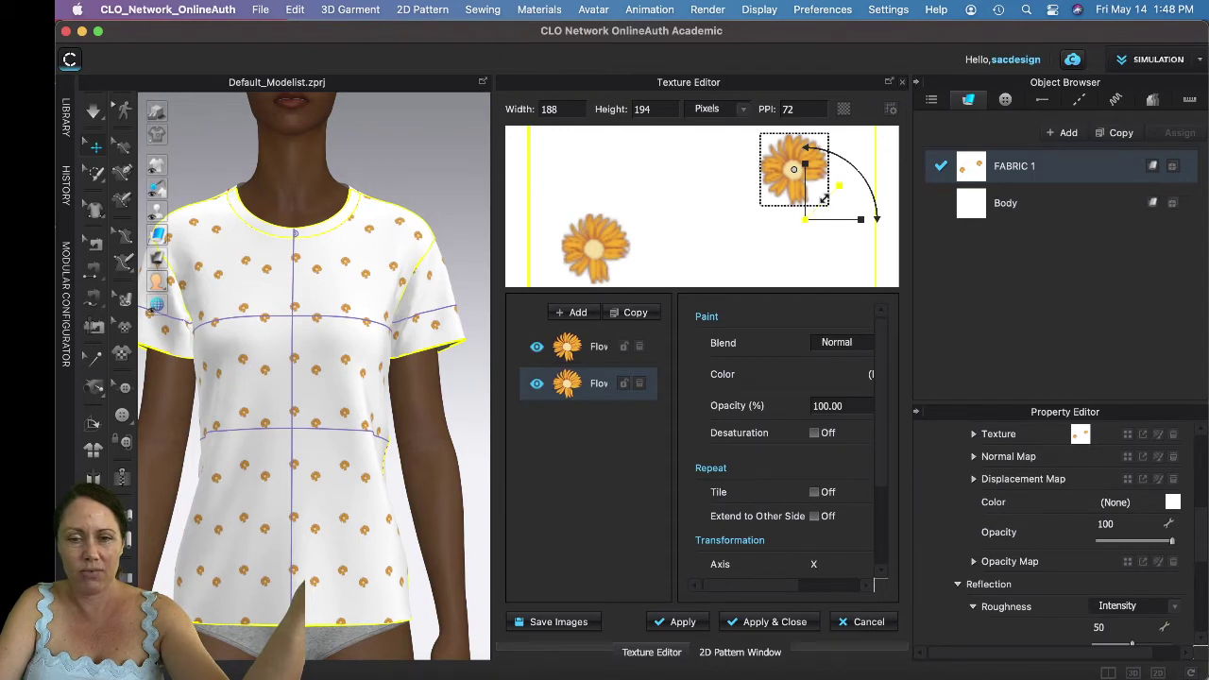
pyautogui.moveTo(824, 198); pyautogui.dragTo(863, 173)
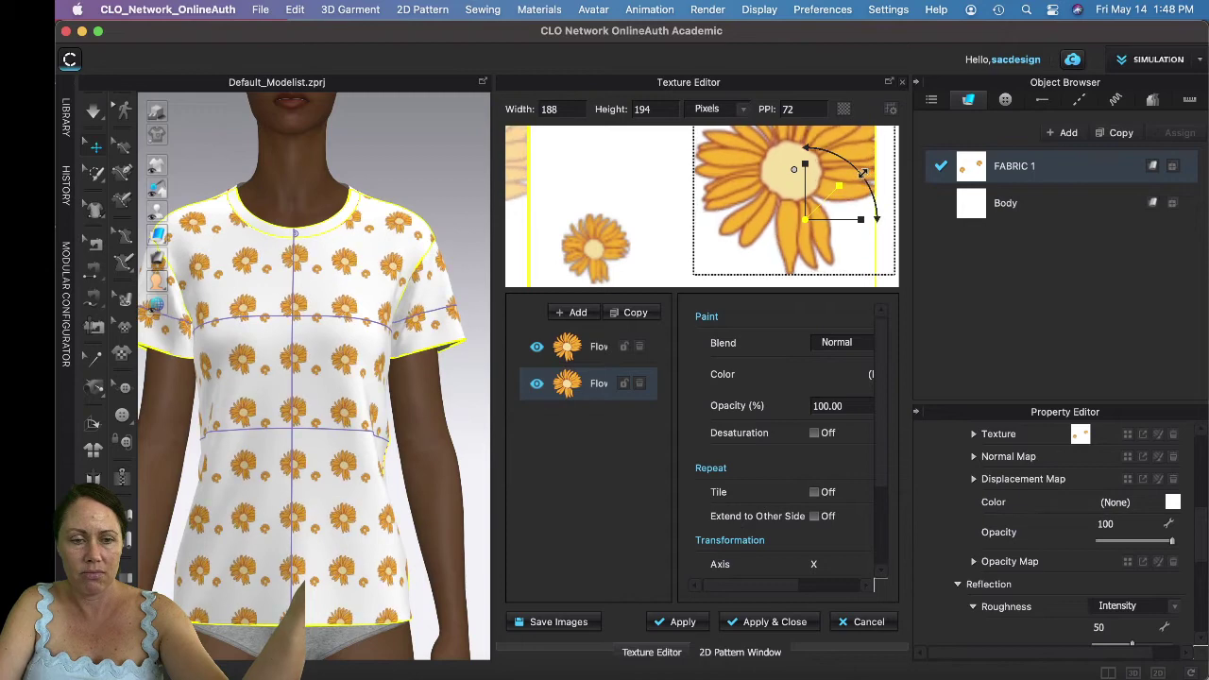
# Add FlowerPrint2.png to the texture and move the leaf to the lower-left side of the tile beside the large flower
pyautogui.click(577, 312)
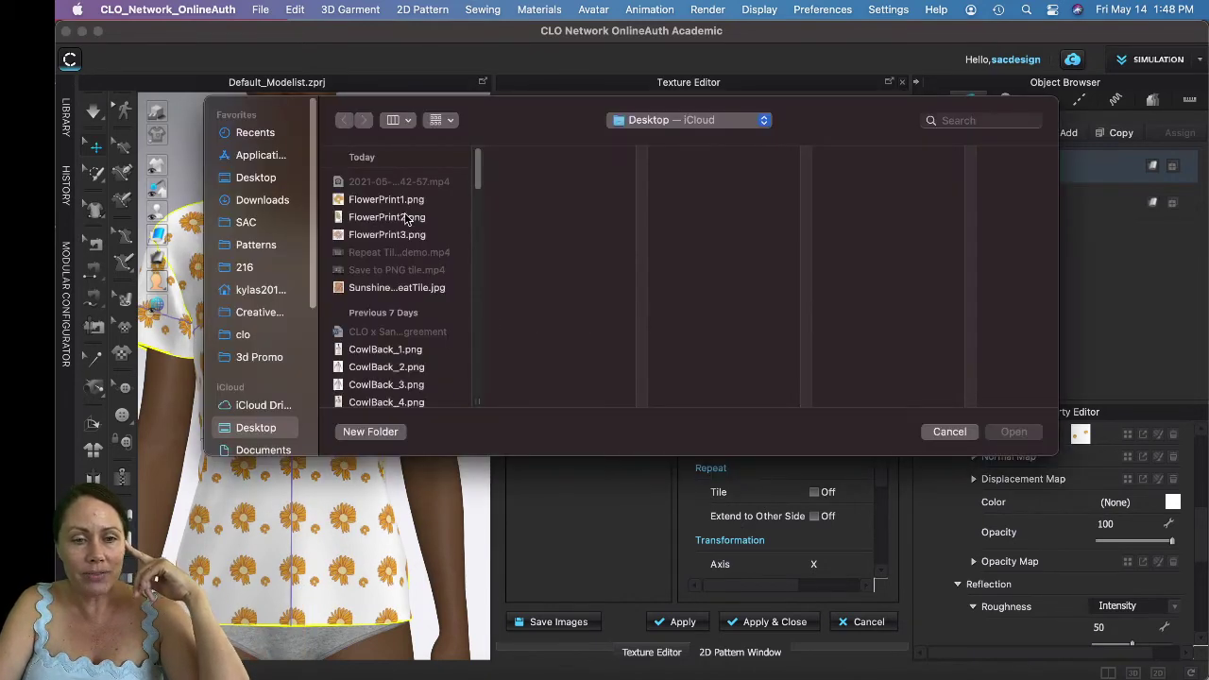
pyautogui.doubleClick(406, 216)
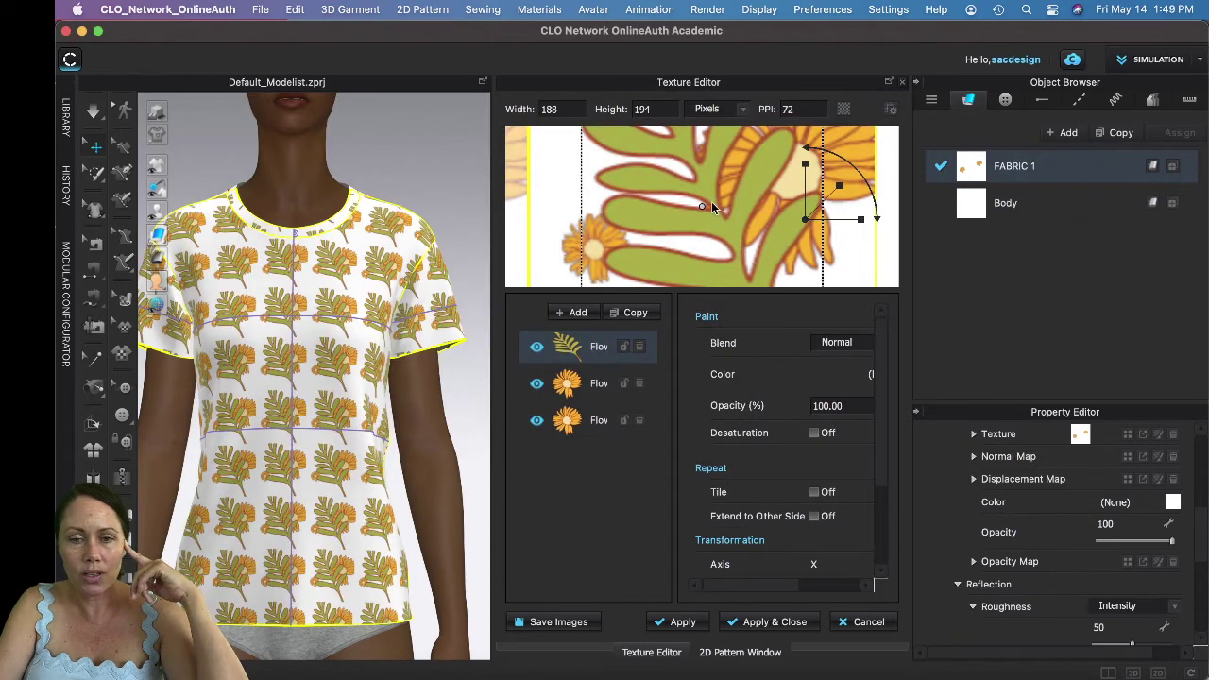
pyautogui.moveTo(712, 205); pyautogui.dragTo(634, 260)
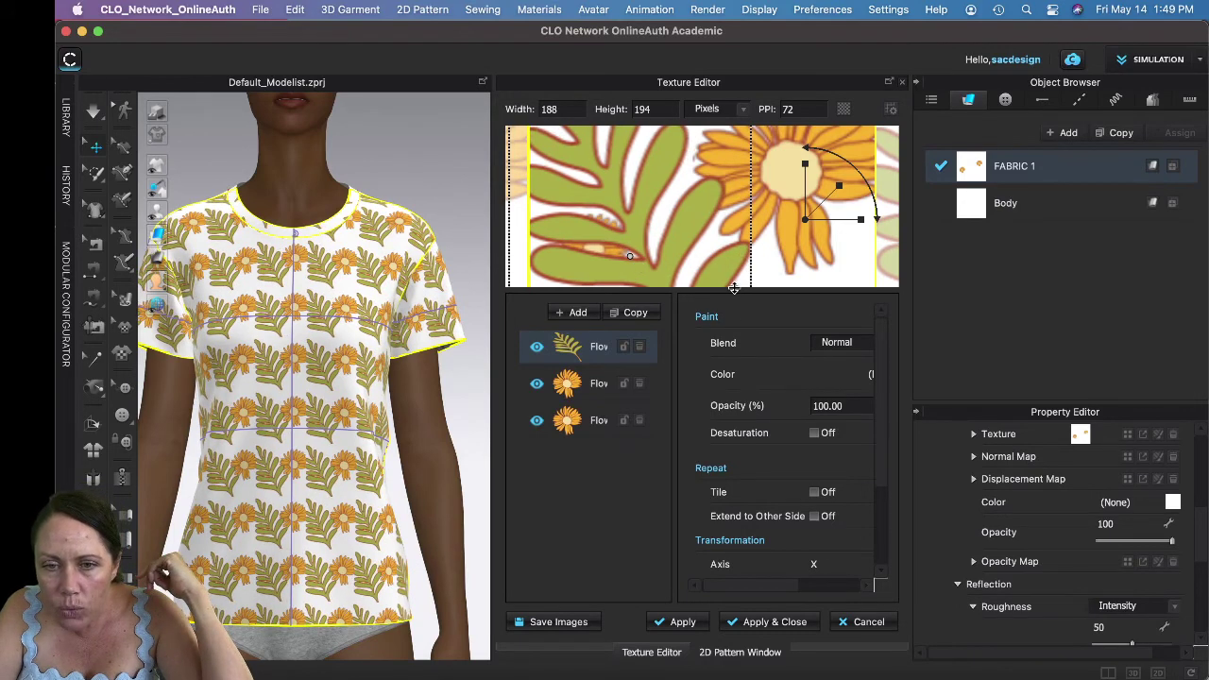
# Enlarge the texture canvas in both directions and collapse the Object Browser and Property Editor to make room for it
pyautogui.moveTo(848, 191)
pyautogui.mouseDown()
pyautogui.moveTo(746, 281)
pyautogui.moveTo(723, 343)
pyautogui.moveTo(724, 461)
pyautogui.mouseUp()
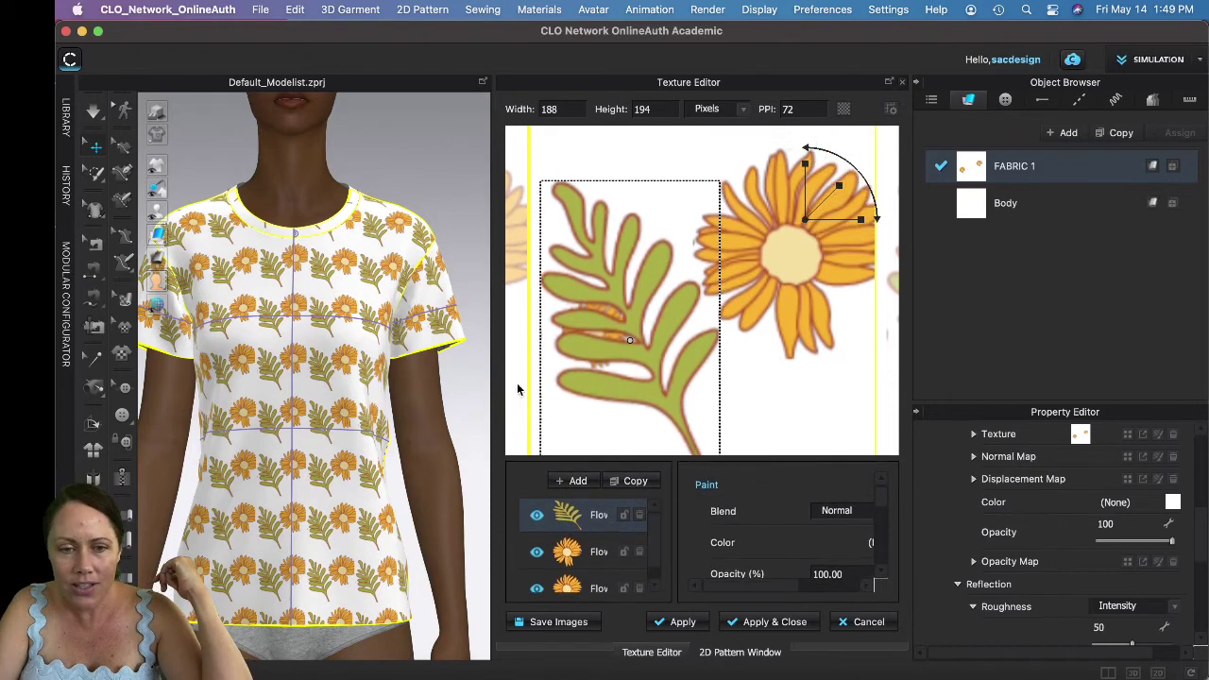
pyautogui.moveTo(495, 361); pyautogui.dragTo(460, 372)
pyautogui.click(916, 86)
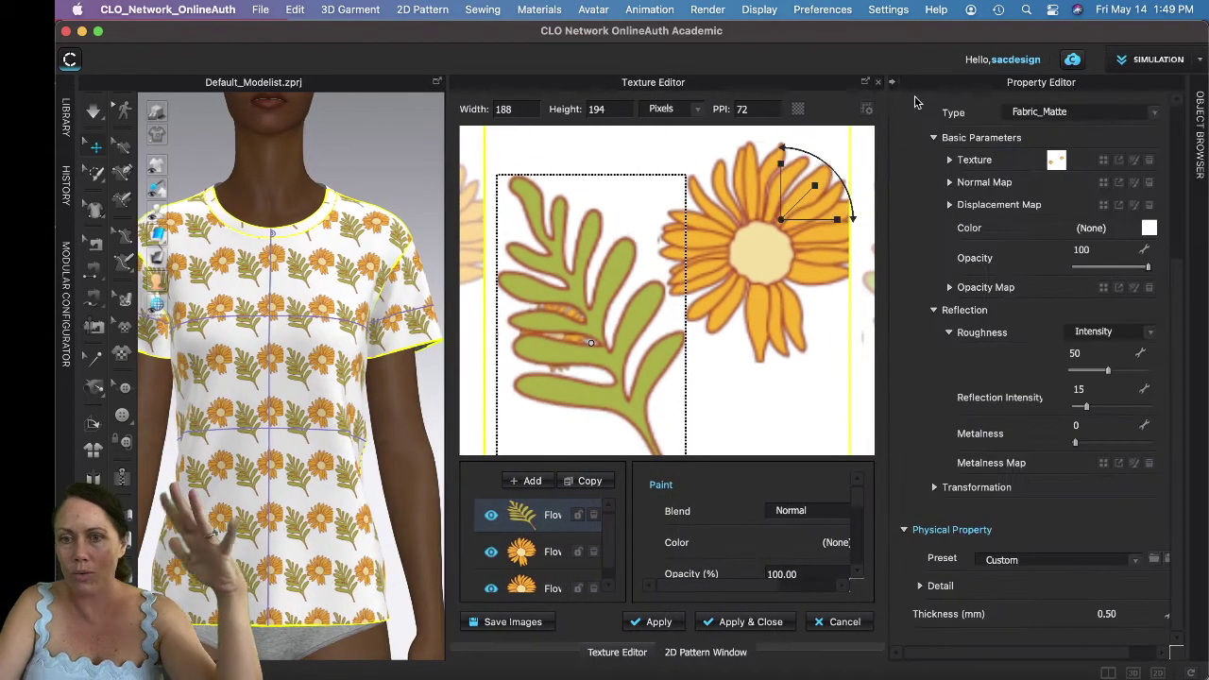
pyautogui.click(895, 85)
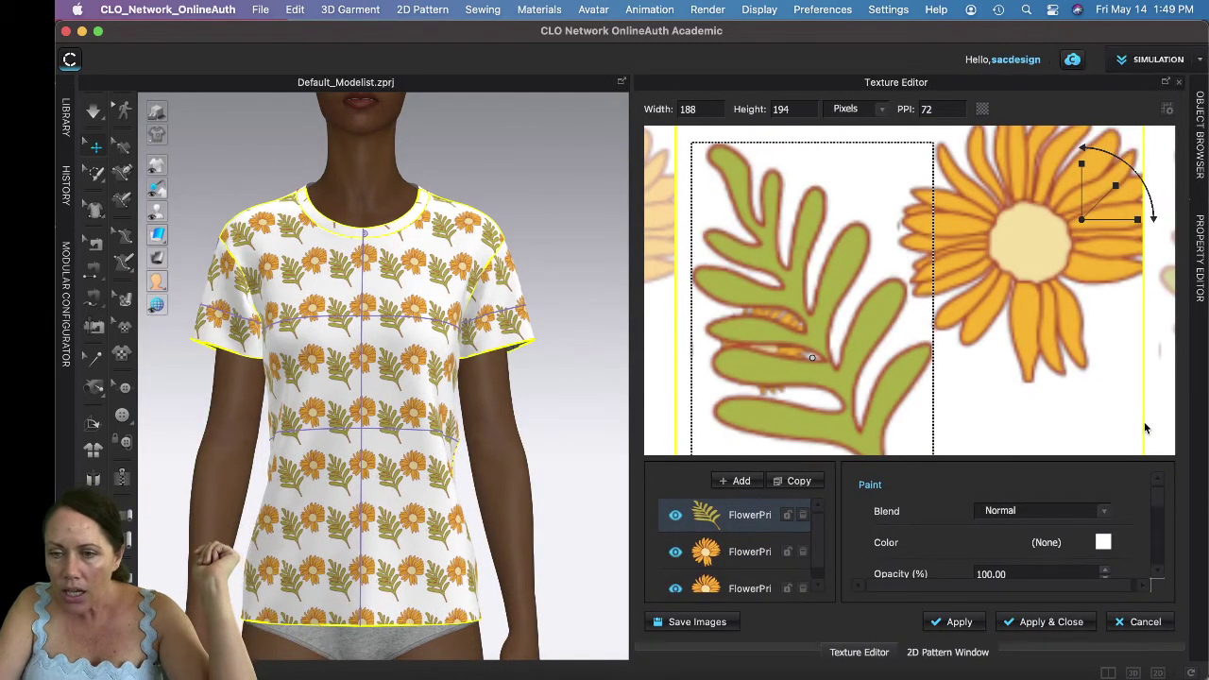
pyautogui.moveTo(1098, 460); pyautogui.dragTo(1106, 506)
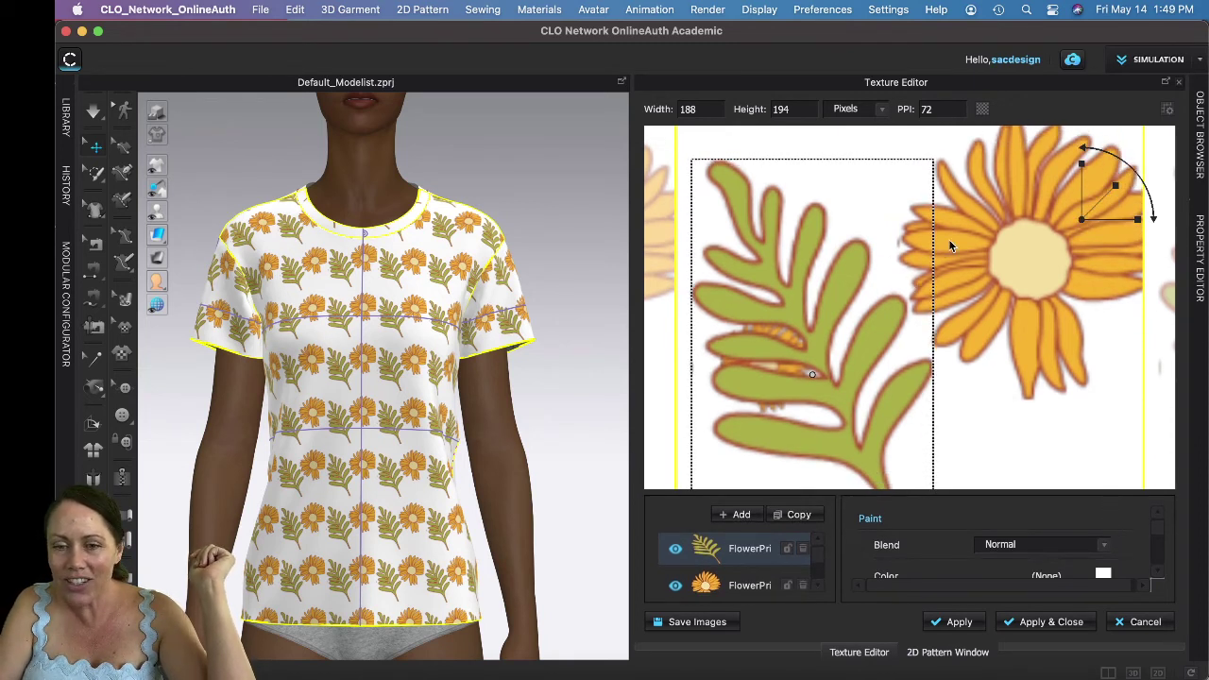
# Shrink the leaf to about three quarters of its size and move it to the upper-left of the tile above the small flower
pyautogui.scroll(-5, 948, 239)
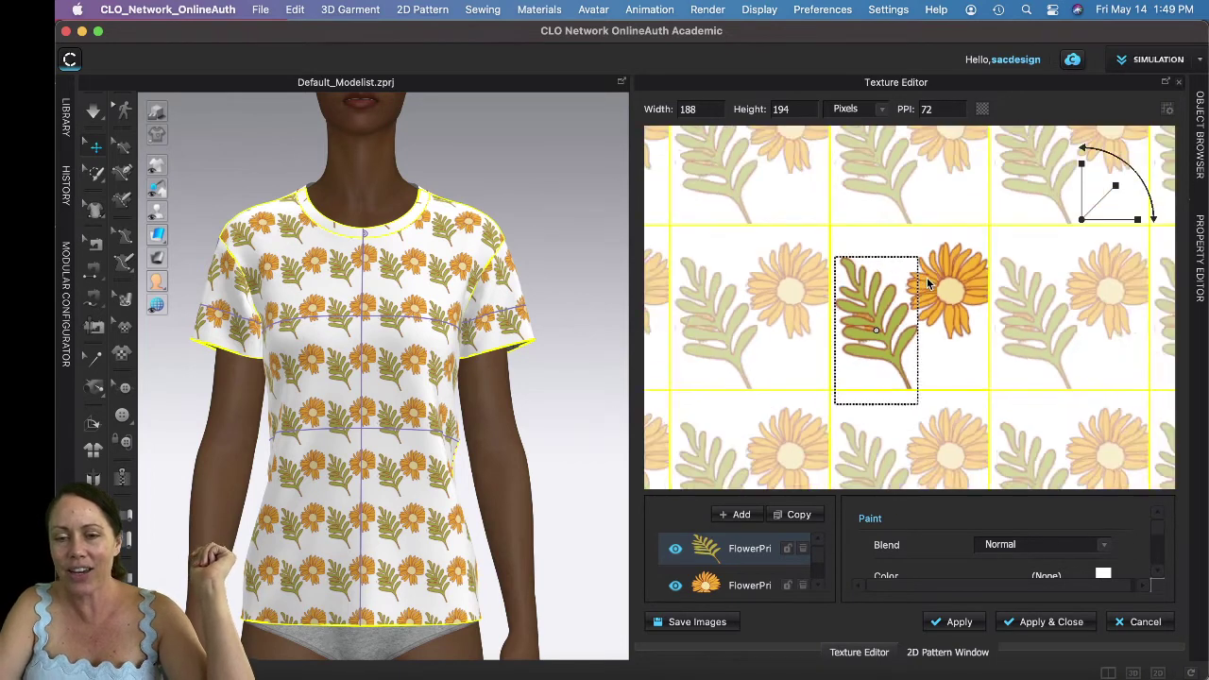
pyautogui.scroll(1, 912, 308)
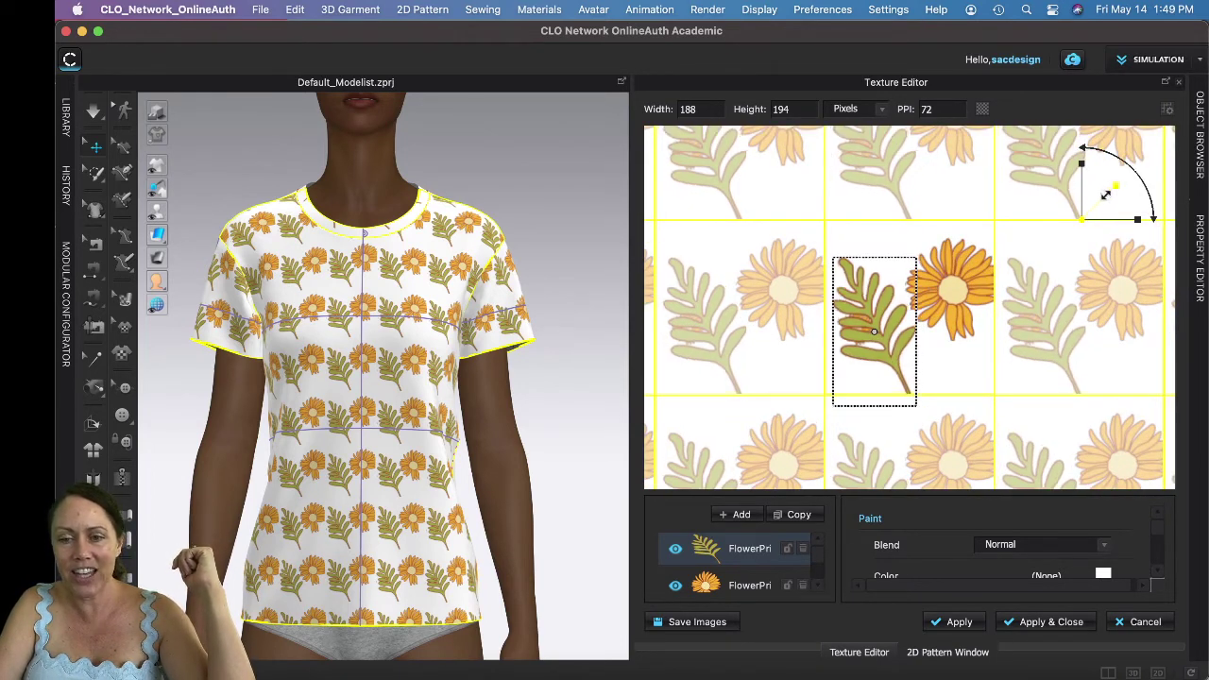
pyautogui.moveTo(1105, 195); pyautogui.dragTo(1099, 190)
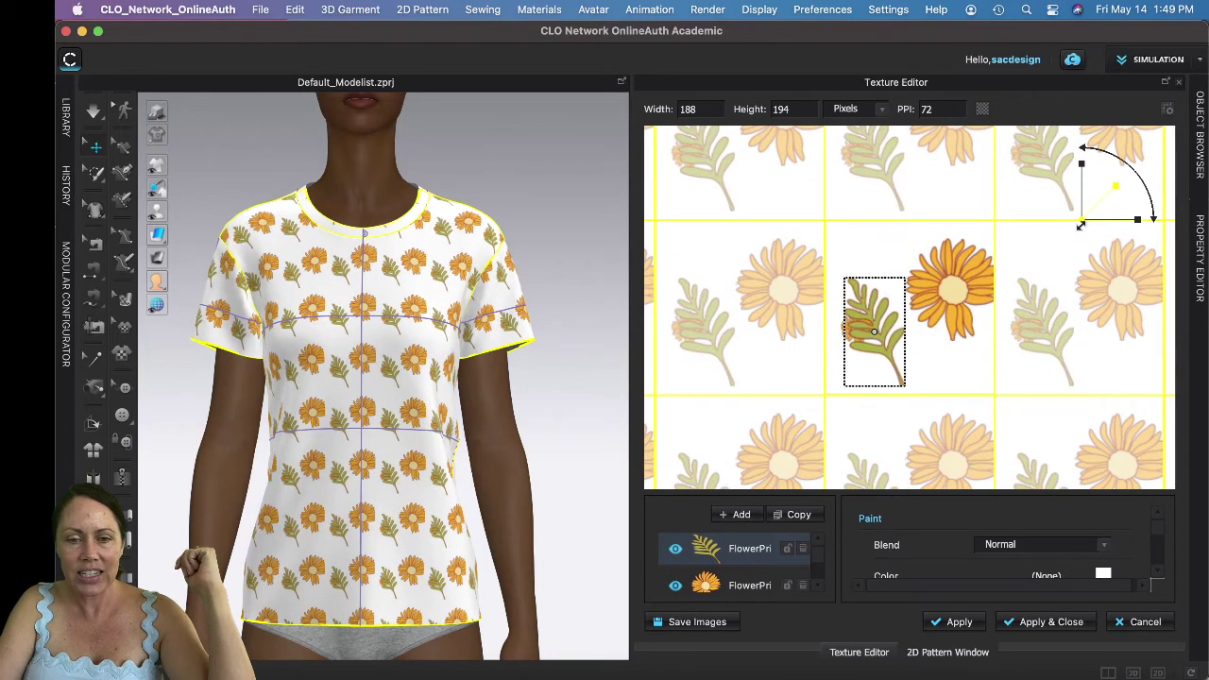
pyautogui.moveTo(855, 332); pyautogui.dragTo(867, 295)
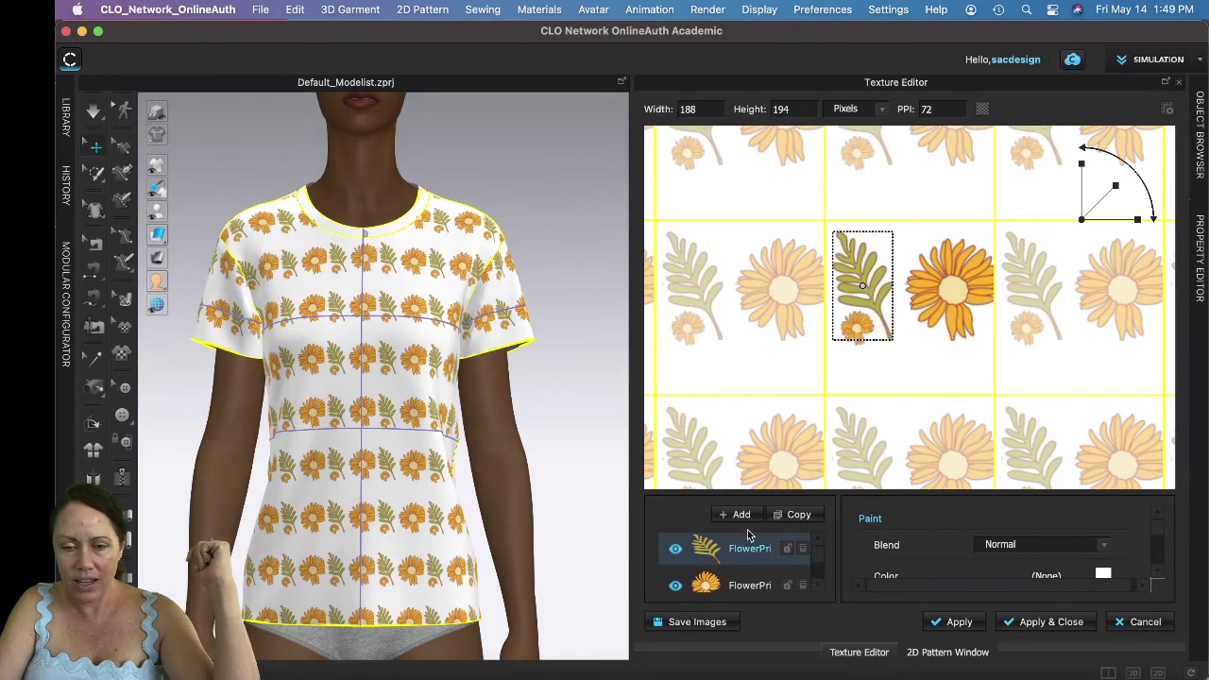
# Duplicate the leaf, place the copy across the tile's lower edge below the small flower, and expand the layer settings area
pyautogui.click(800, 514)
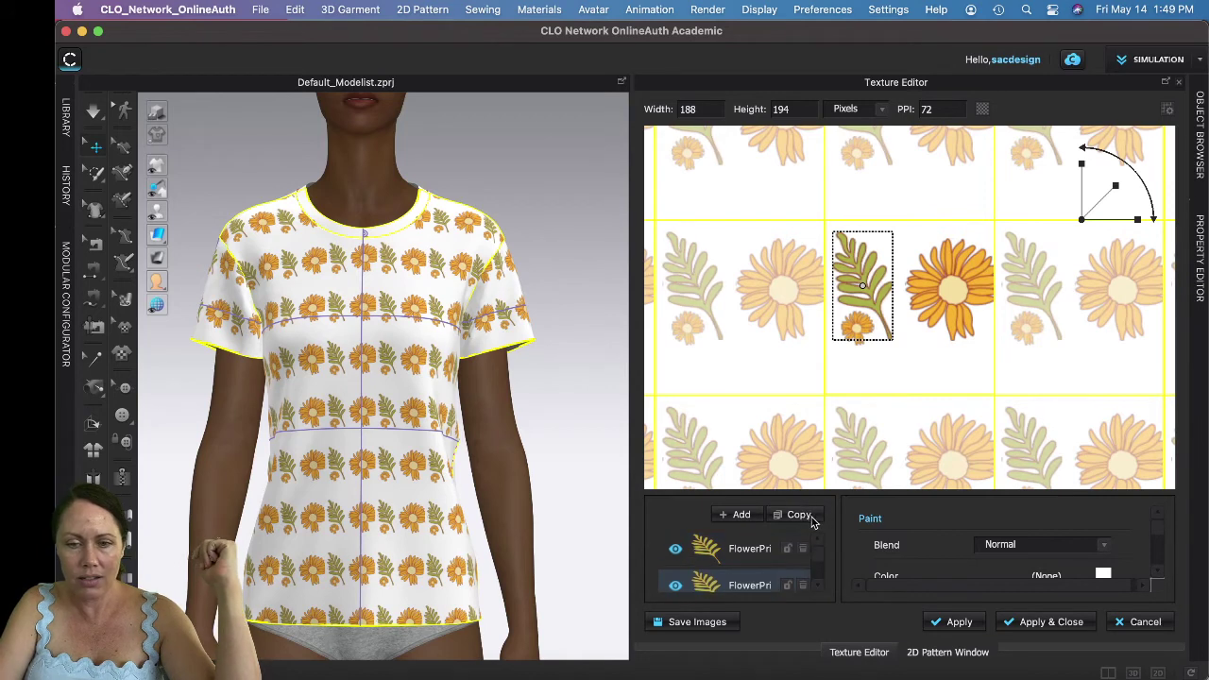
pyautogui.moveTo(867, 278); pyautogui.dragTo(888, 389)
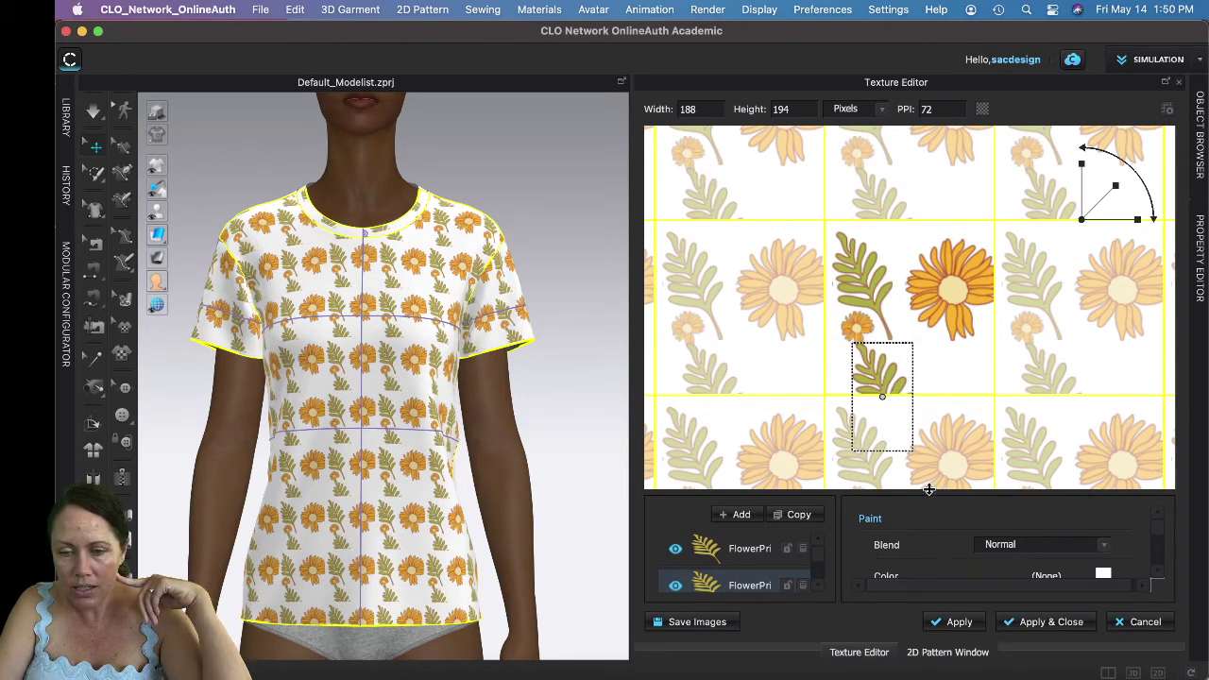
pyautogui.moveTo(929, 491); pyautogui.dragTo(944, 333)
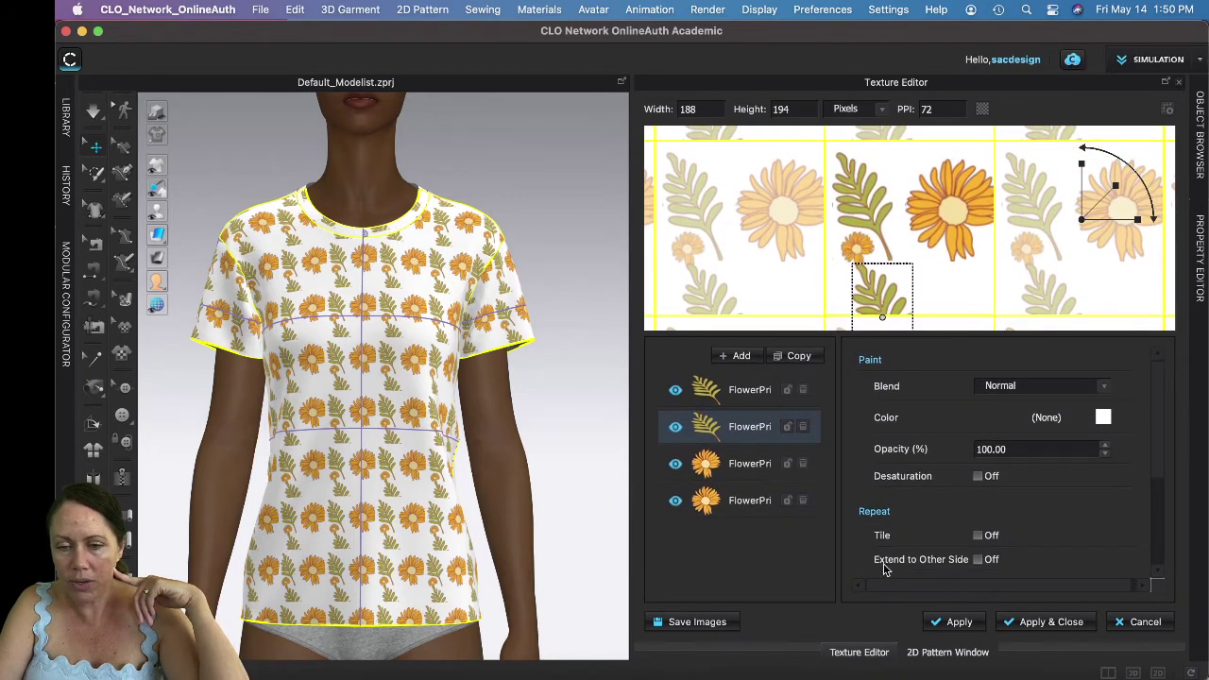
# Try the Tile repeat on the copied leaf while moving it up beside the large flower, and turn the repeat off
pyautogui.click(978, 536)
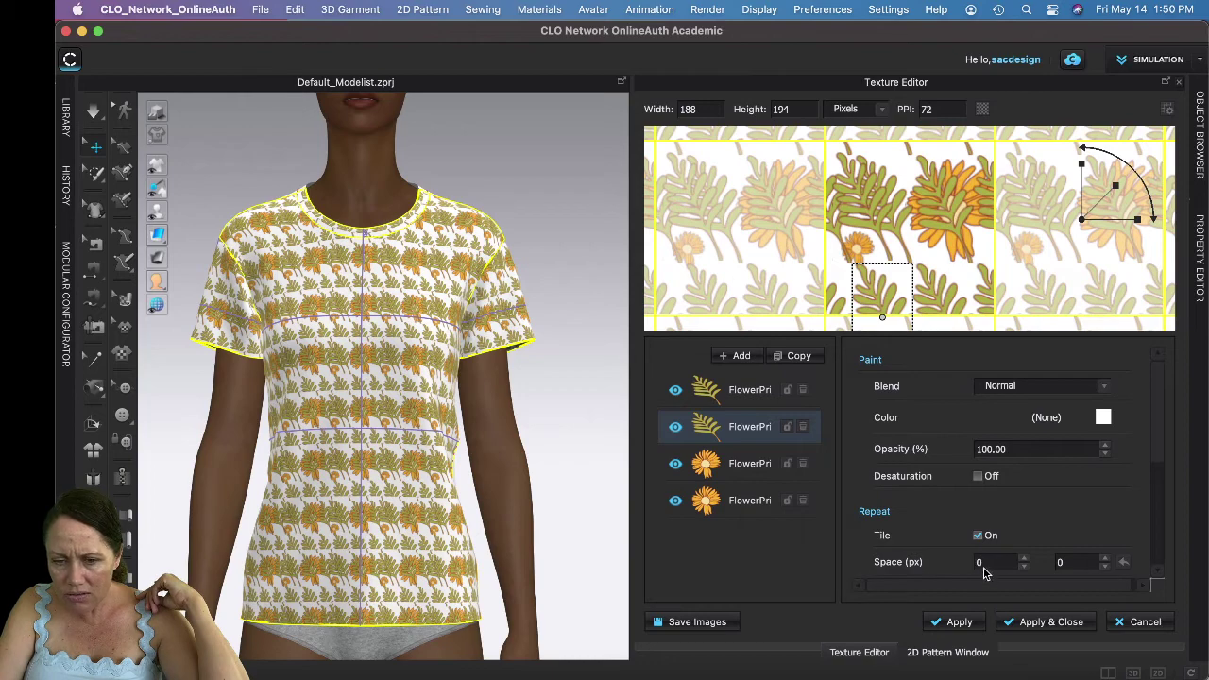
pyautogui.moveTo(877, 312); pyautogui.dragTo(894, 230)
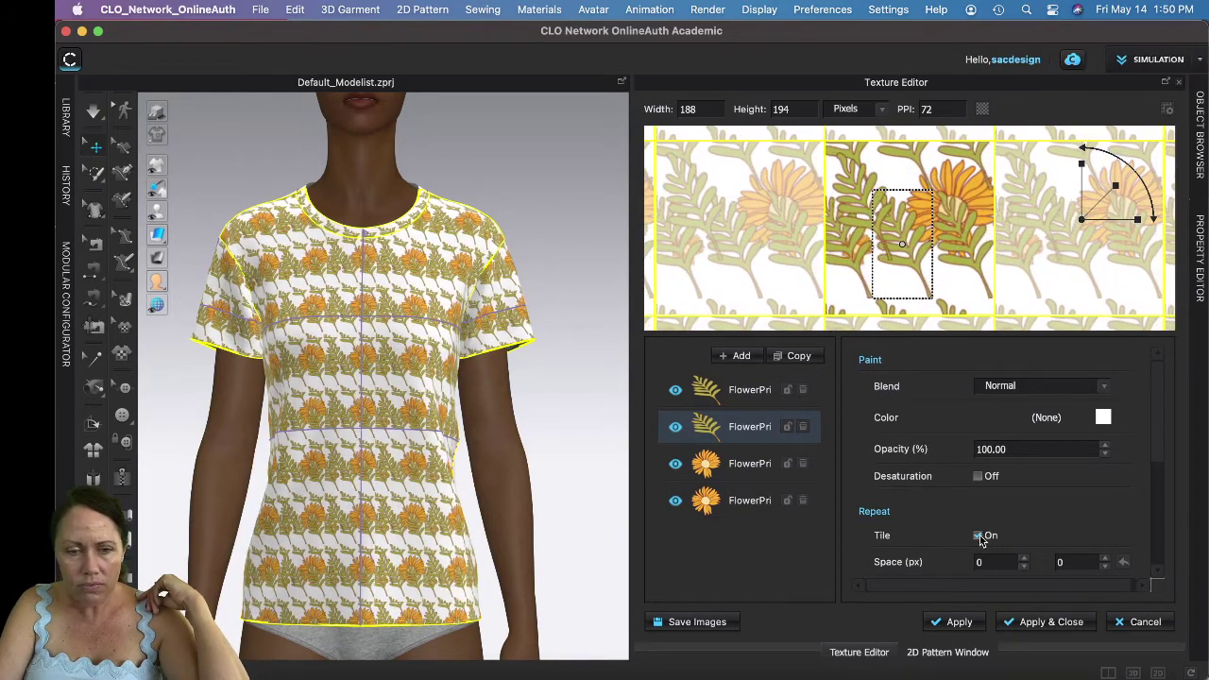
pyautogui.click(979, 535)
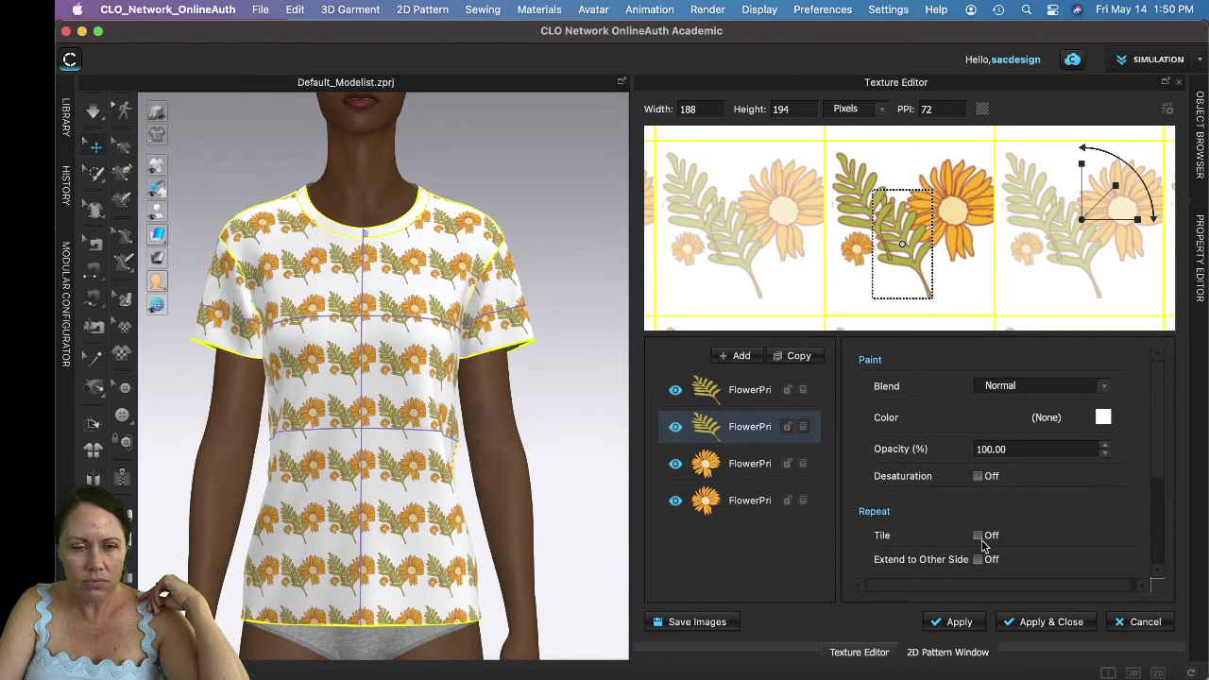
pyautogui.click(979, 535)
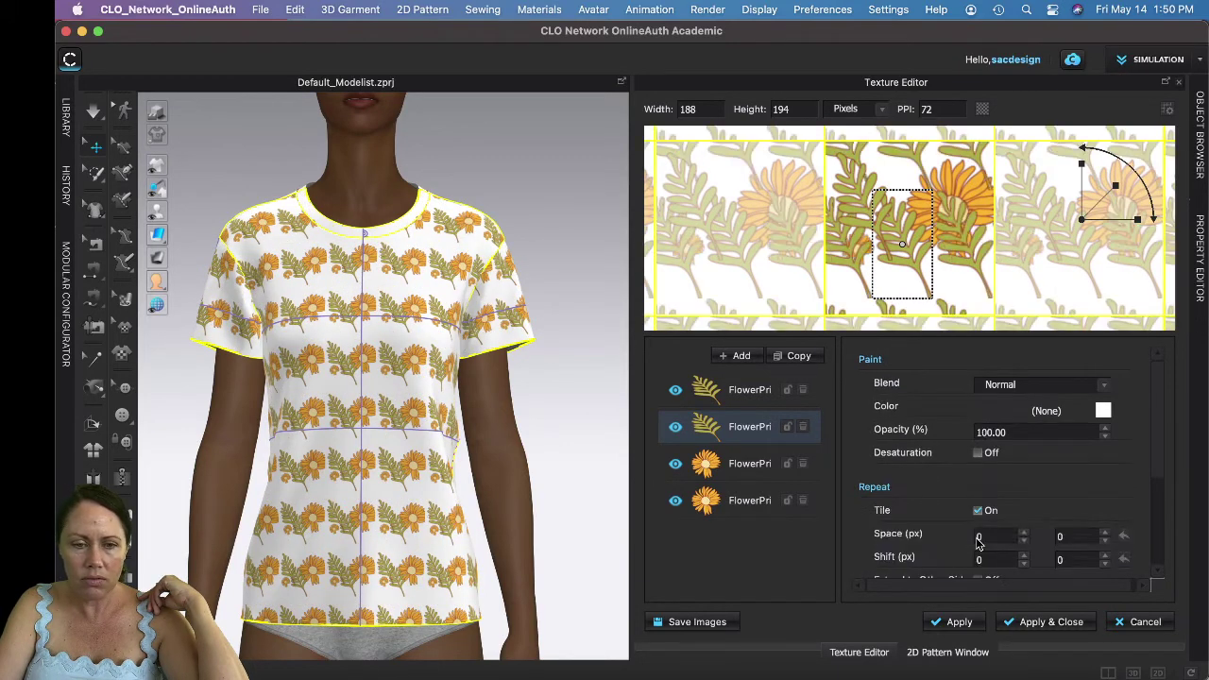
pyautogui.click(979, 536)
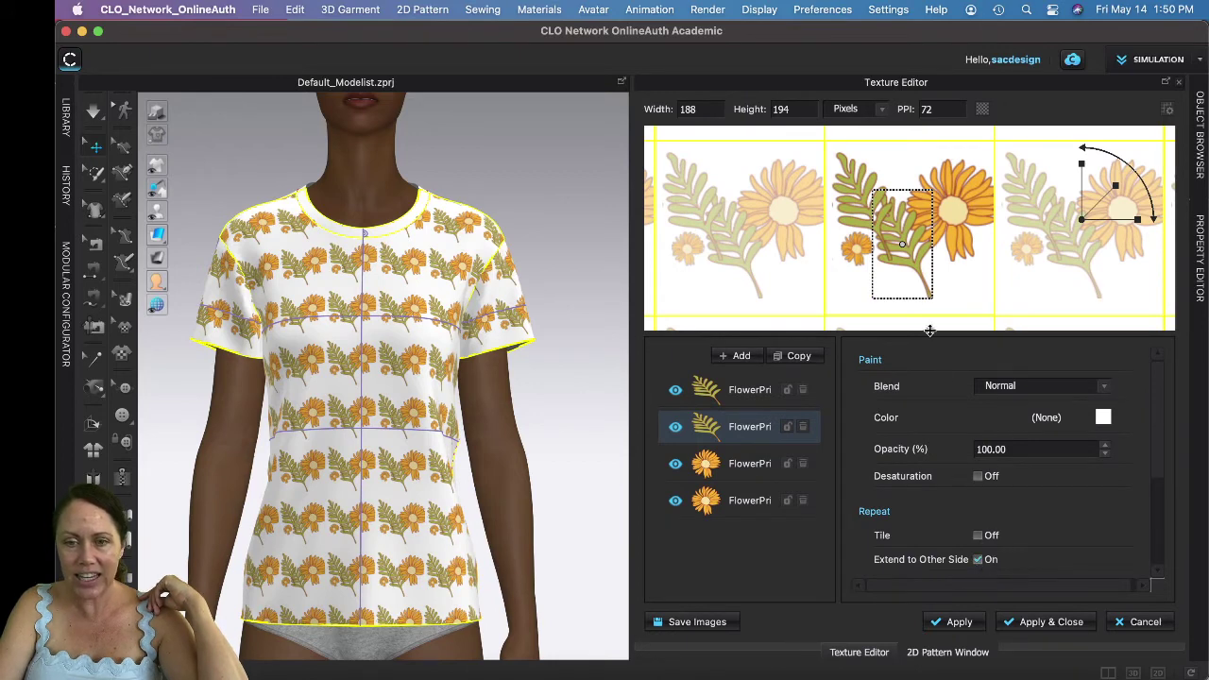
# Set the copied leaf to Extend to Other Side and move it to the tile's lower edge below the large flower
pyautogui.moveTo(916, 257); pyautogui.dragTo(976, 313)
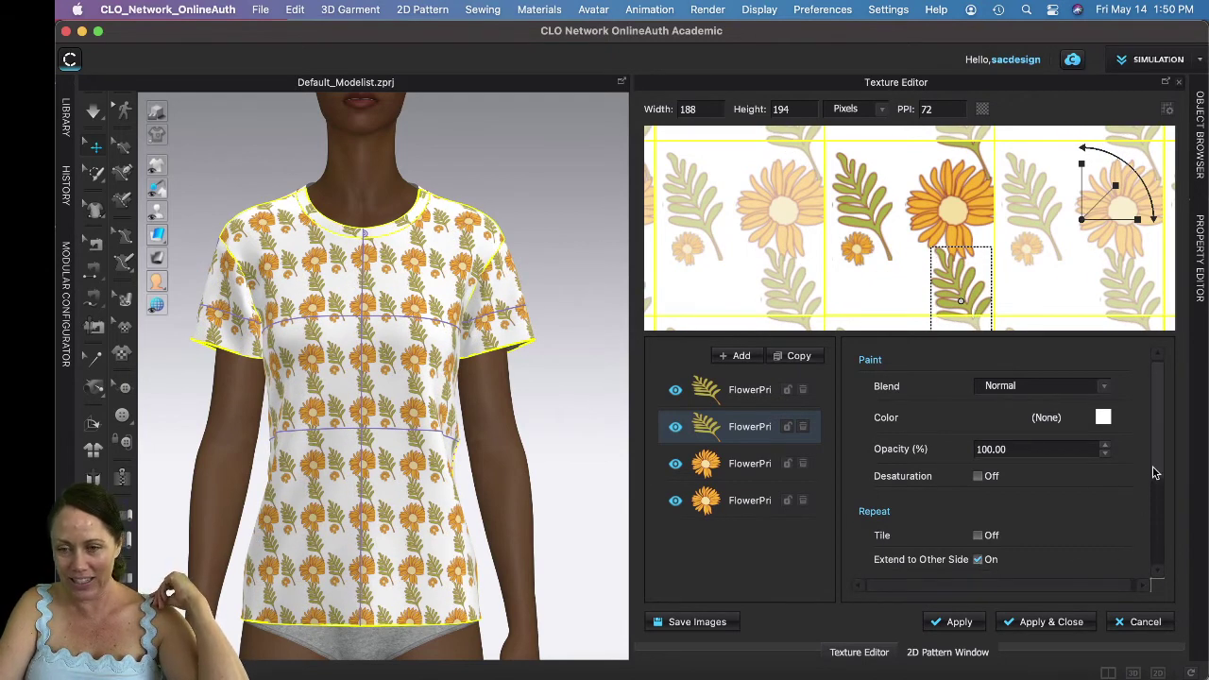
pyautogui.scroll(-1, 1159, 483)
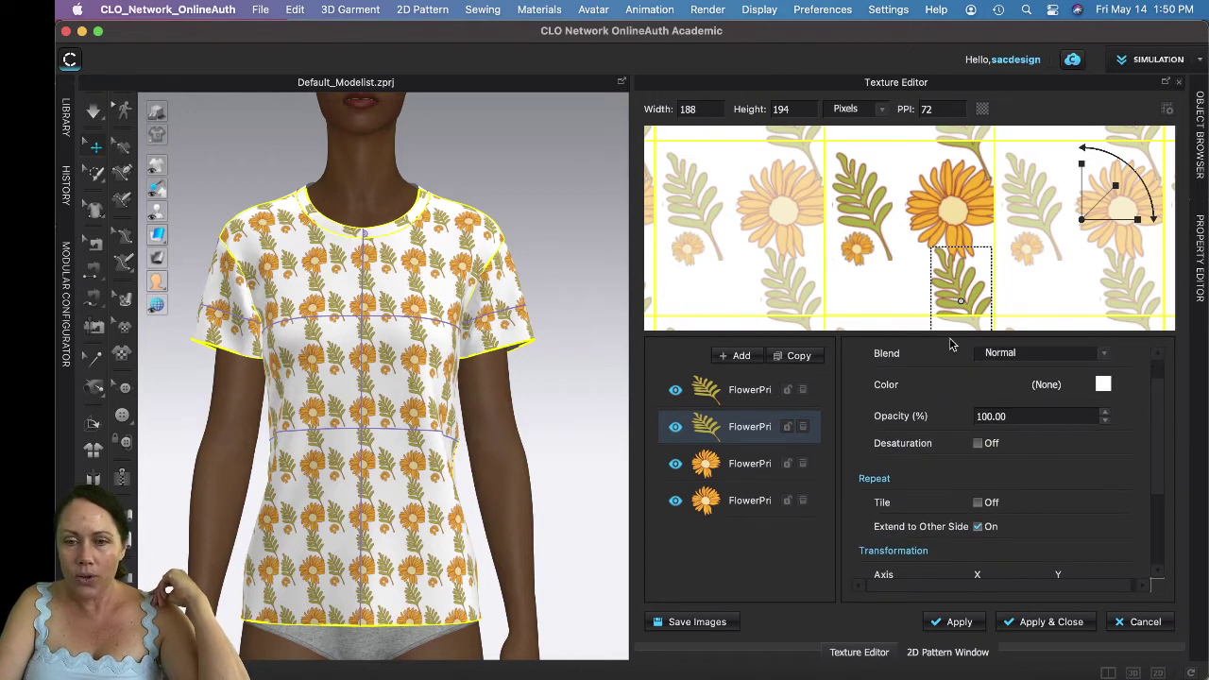
# Set the small flower to Extend to Other Side, move it to the tile's lower-left corner and enlarge it to nearly the large flower's size
pyautogui.click(739, 463)
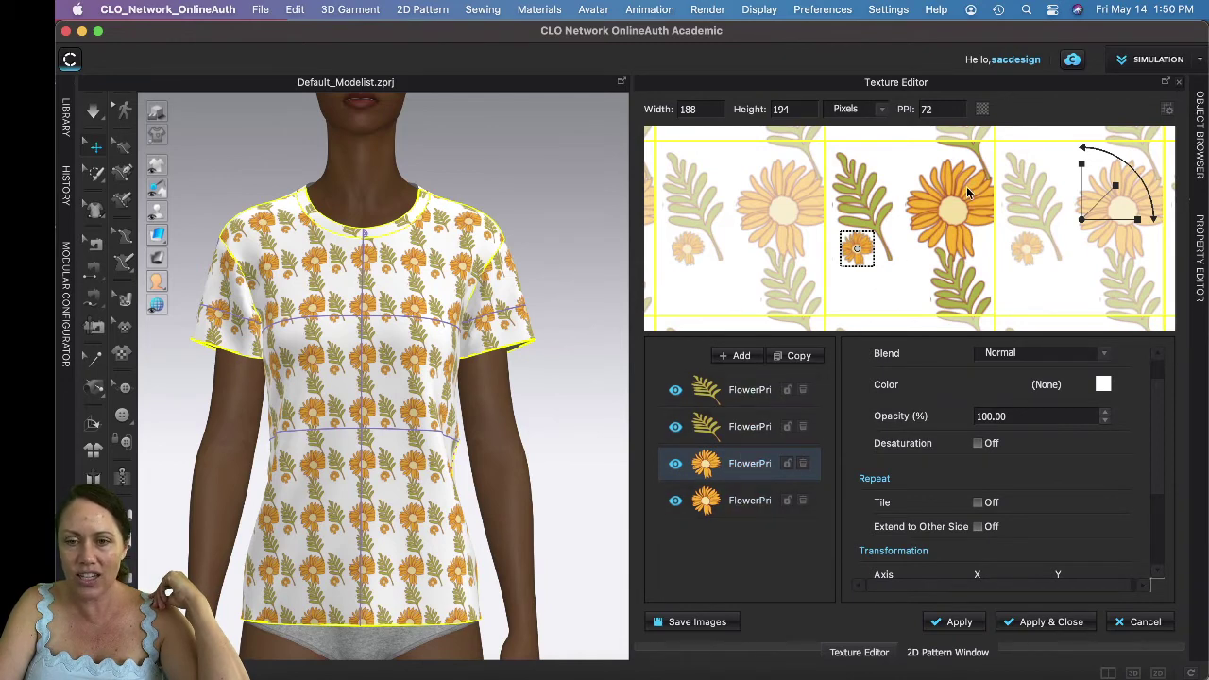
pyautogui.moveTo(857, 251); pyautogui.dragTo(849, 271)
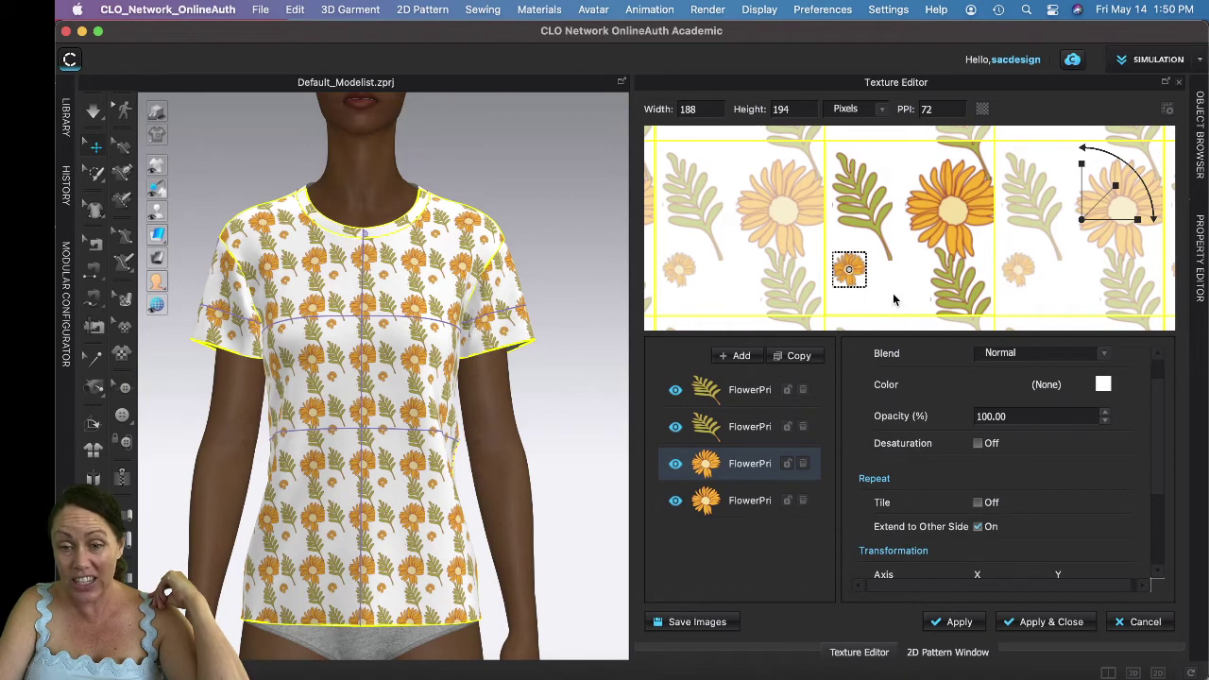
pyautogui.moveTo(855, 278); pyautogui.dragTo(853, 299)
pyautogui.moveTo(1091, 205); pyautogui.dragTo(1133, 180)
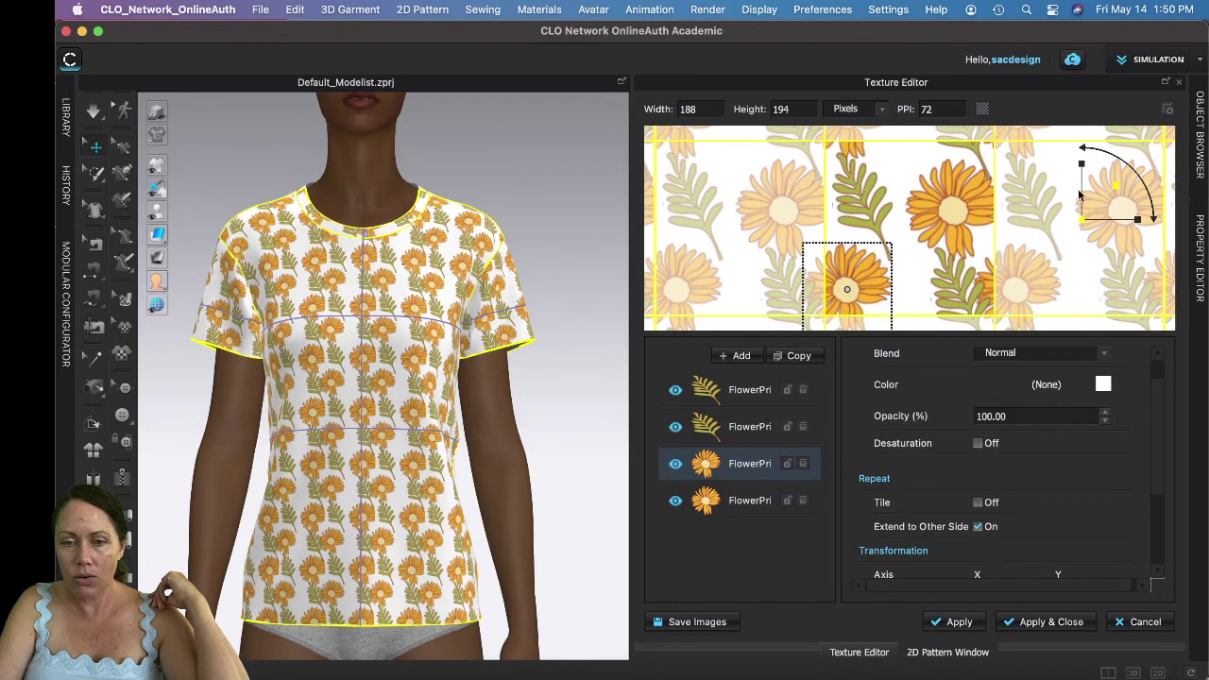
# Set the large flower to Extend to Other Side and shift it slightly right and down across the tile edge
pyautogui.click(760, 501)
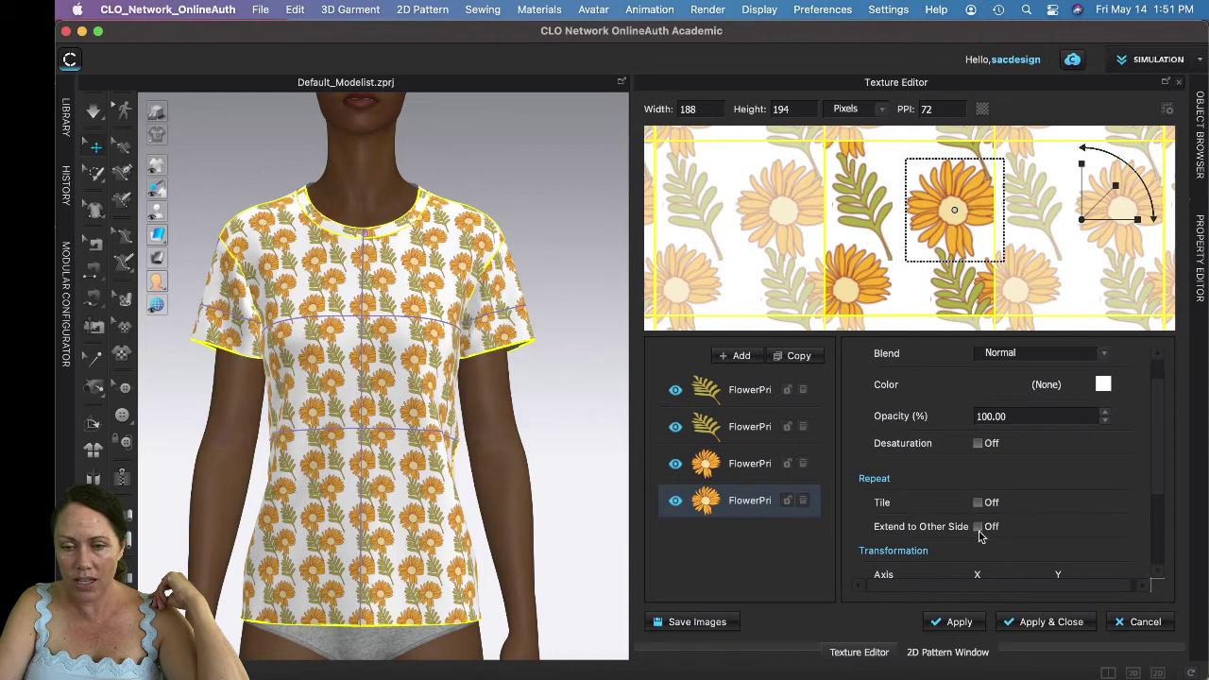
pyautogui.click(979, 527)
pyautogui.moveTo(957, 213); pyautogui.dragTo(970, 220)
# Set the upper-left leaf to Extend to Other Side and move it up and right across the tile's upper edge
pyautogui.click(727, 397)
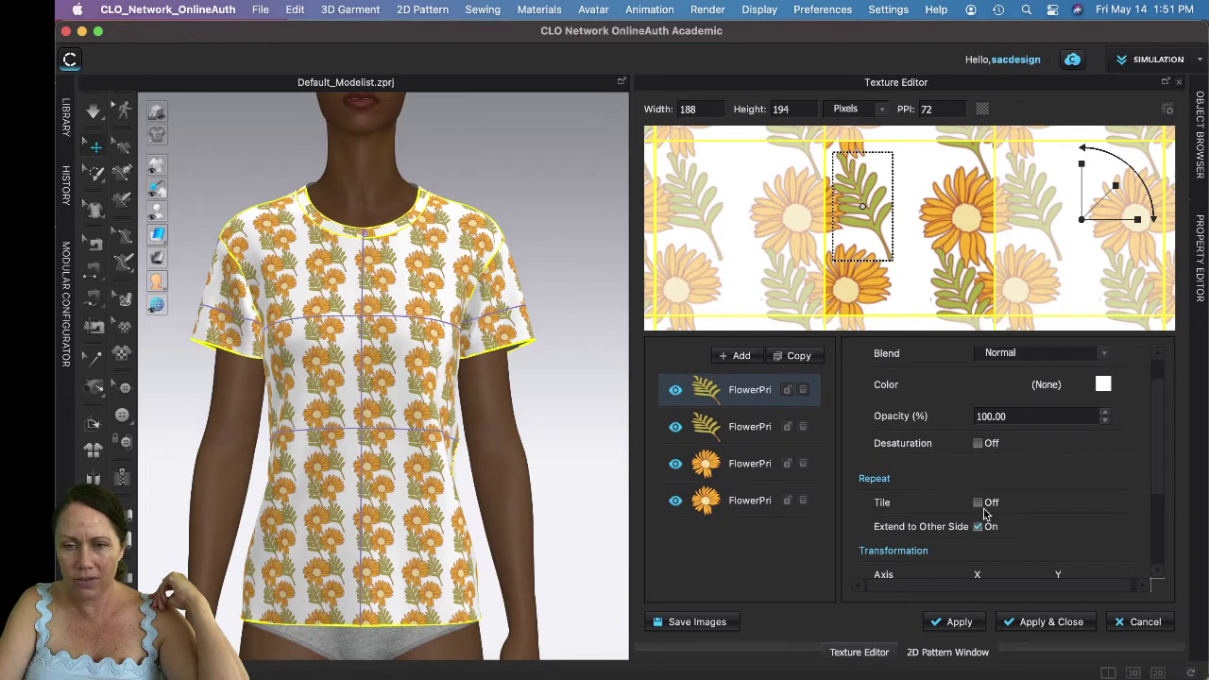
pyautogui.moveTo(885, 189); pyautogui.dragTo(941, 156)
pyautogui.moveTo(890, 199); pyautogui.dragTo(881, 202)
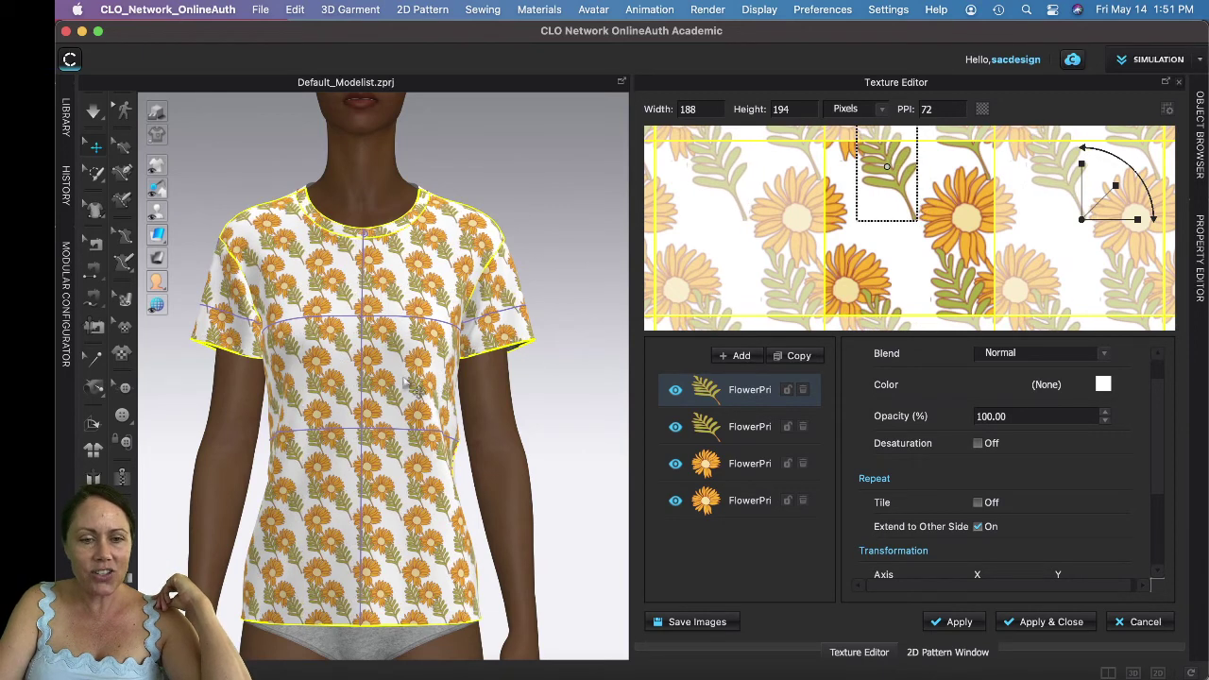
# Add FlowerPrint3.png to the texture as a large central flower, and apply the print while closing the Texture Editor
pyautogui.click(739, 355)
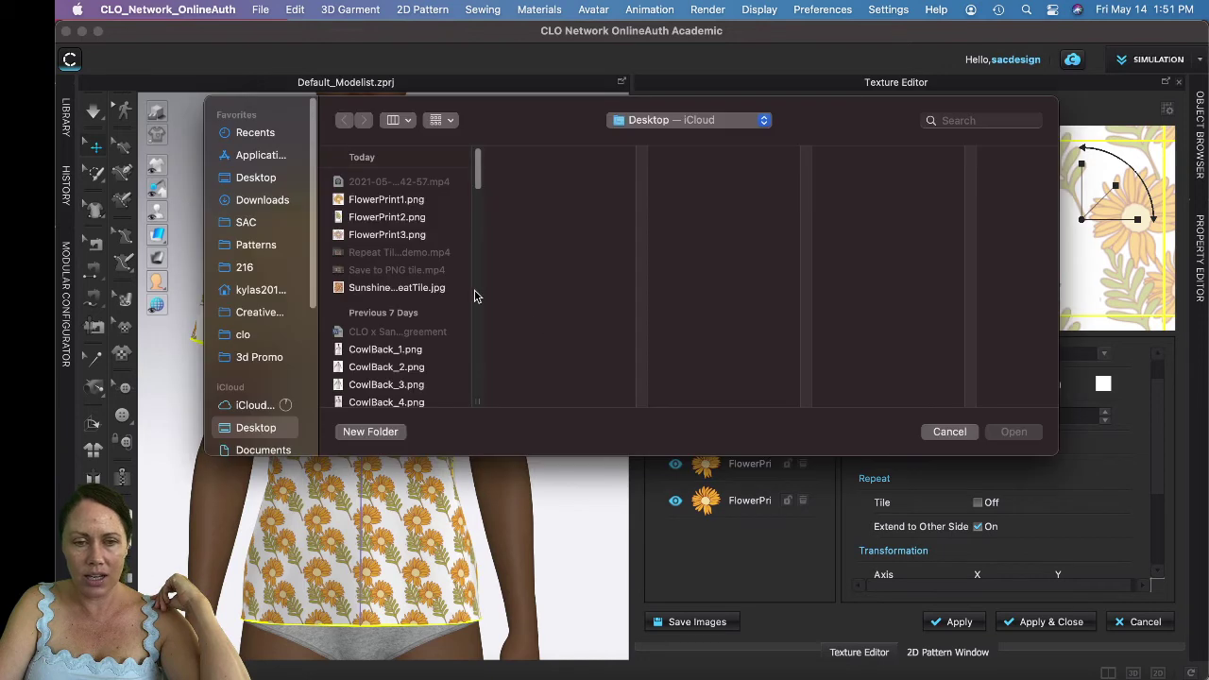
pyautogui.click(411, 235)
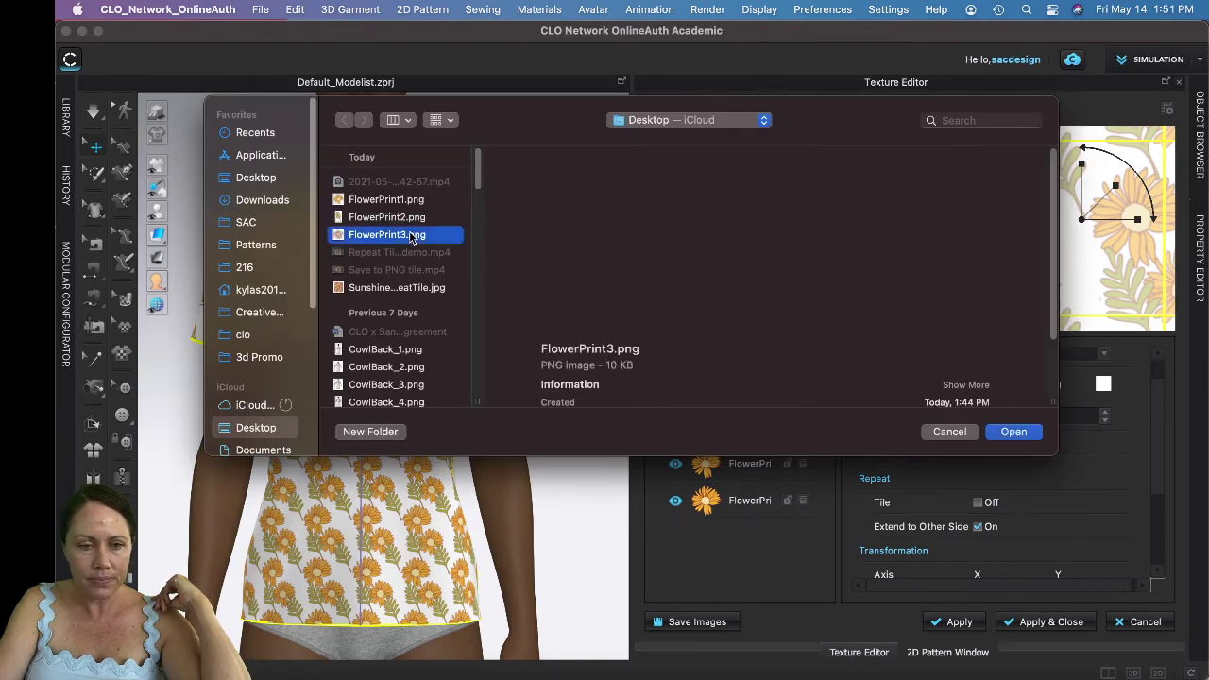
pyautogui.click(1011, 432)
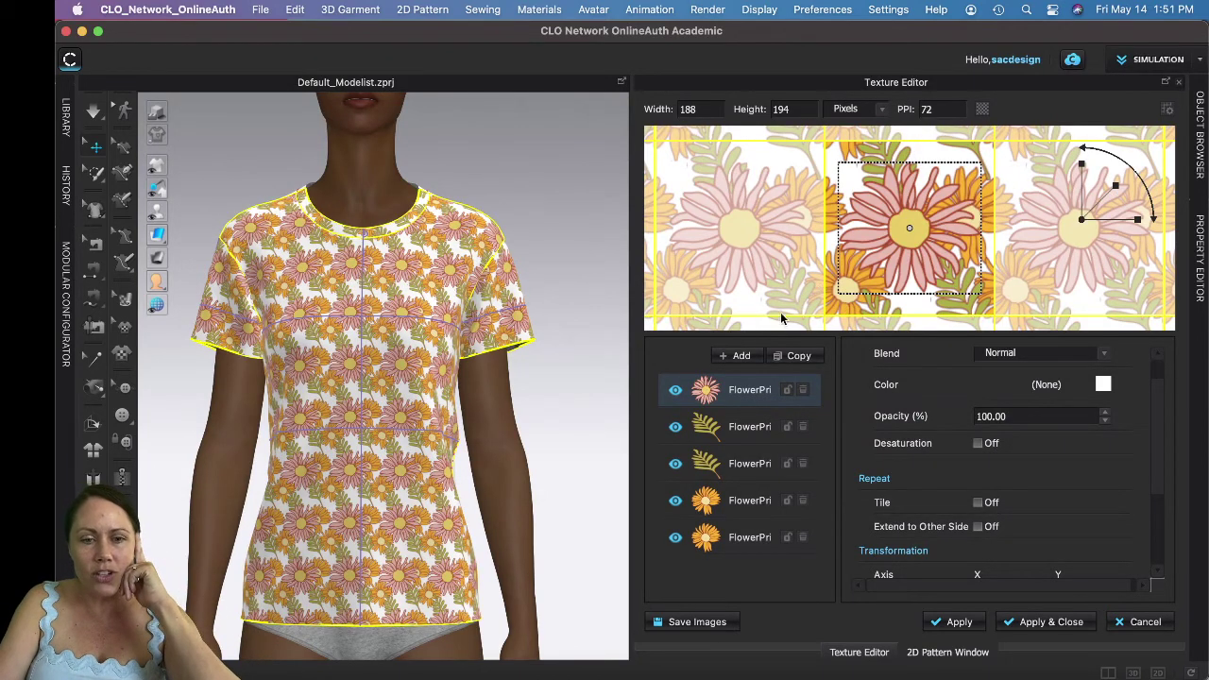
pyautogui.moveTo(372, 415); pyautogui.dragTo(421, 416, button='right')
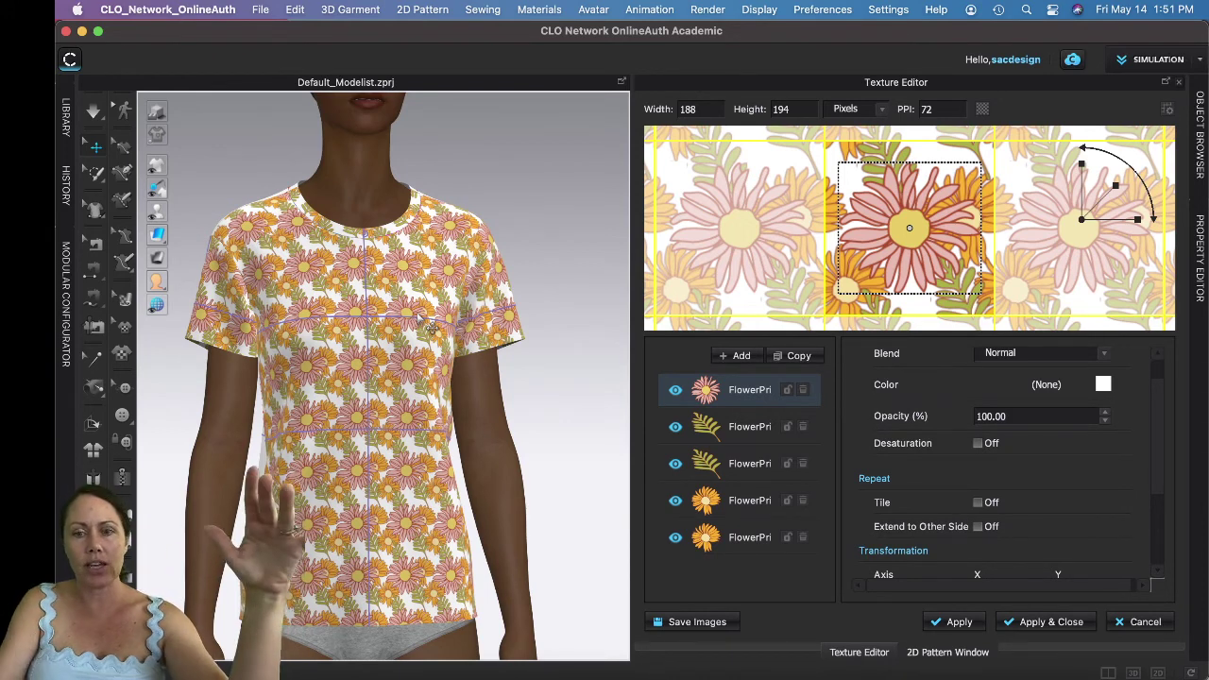
pyautogui.click(1042, 624)
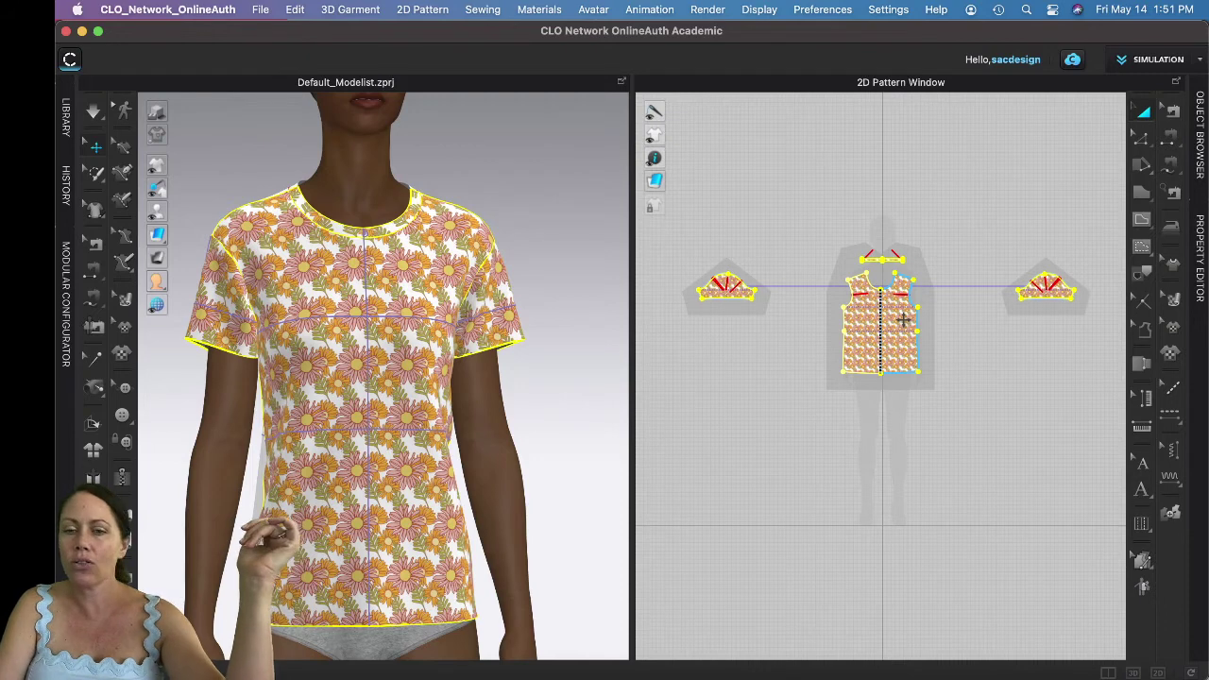
# Select the front body pattern piece and reopen the Object Browser and Property Editor
pyautogui.click(903, 321)
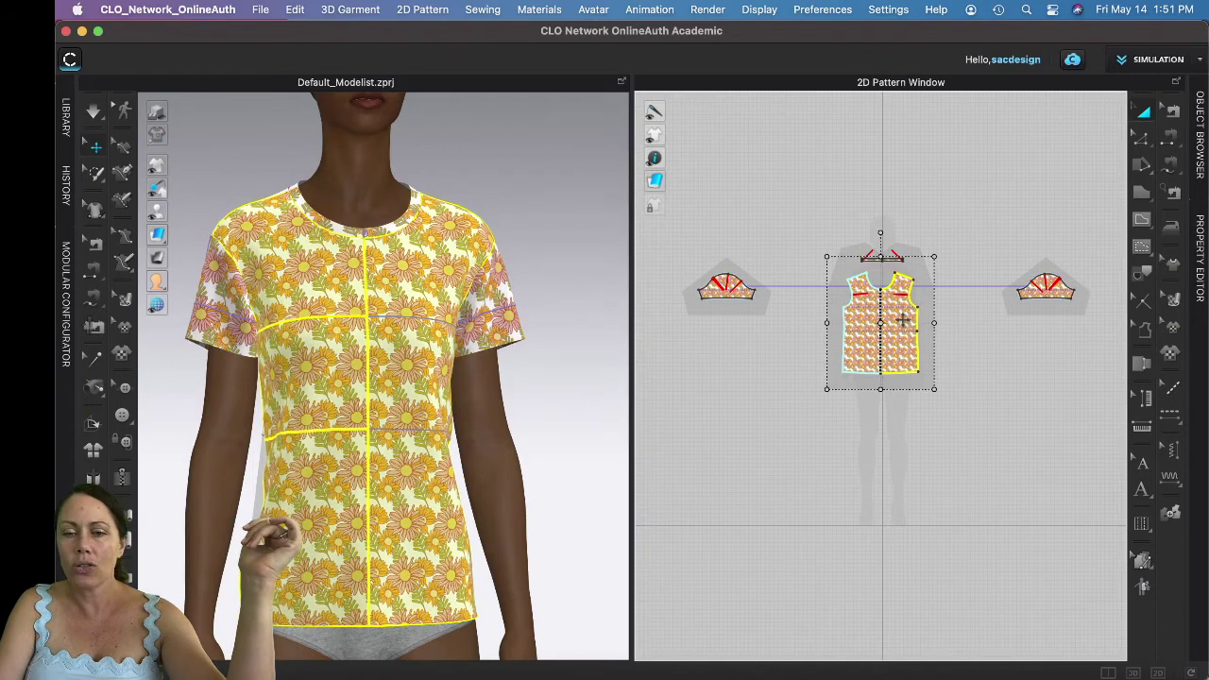
pyautogui.click(1197, 151)
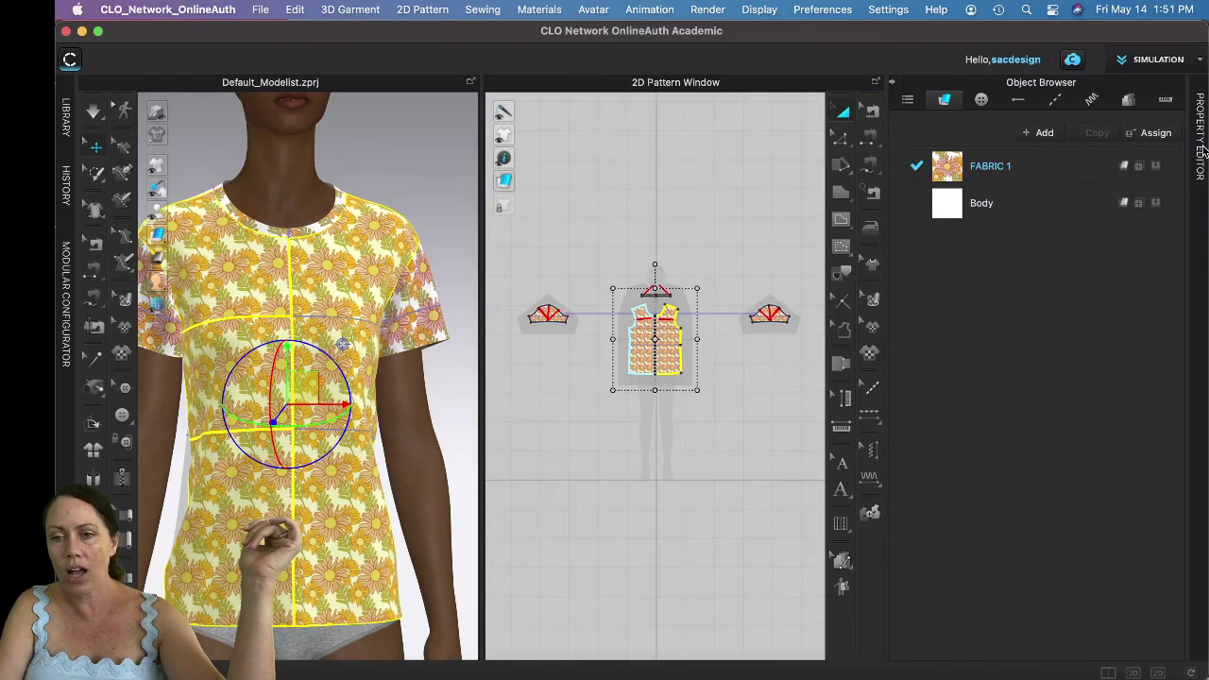
pyautogui.click(1201, 151)
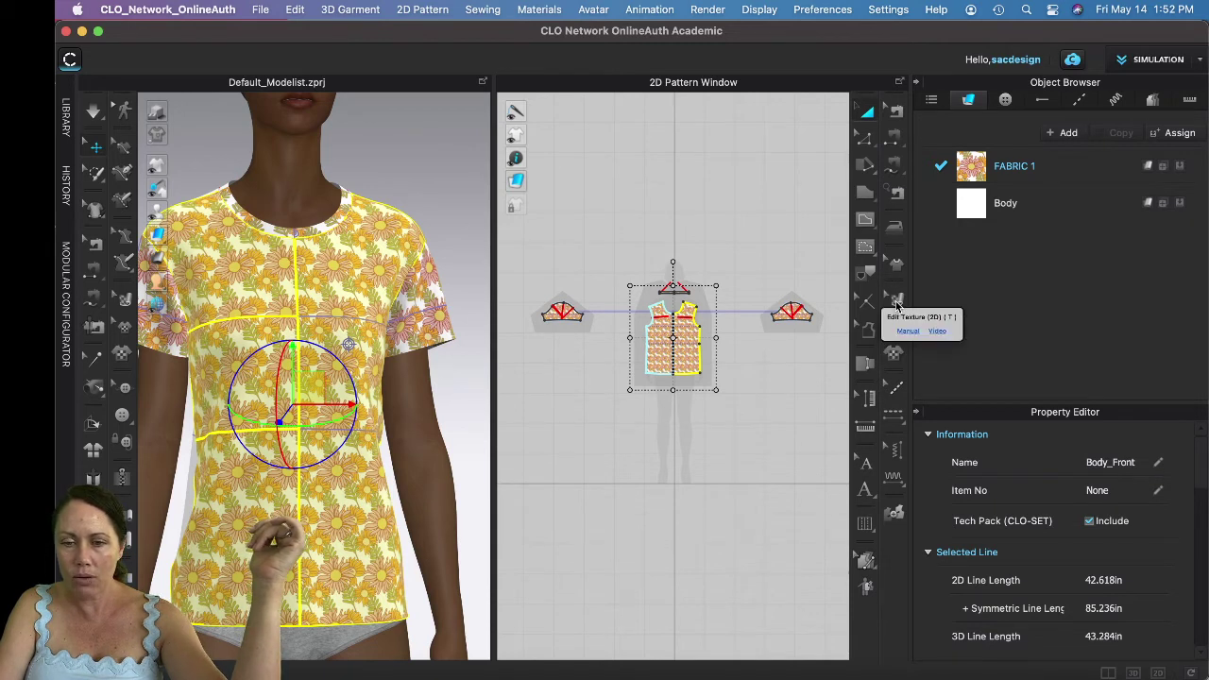
# Enlarge the floral print slightly by scaling it proportionally on the front body piece with Edit Texture (2D)
pyautogui.click(898, 303)
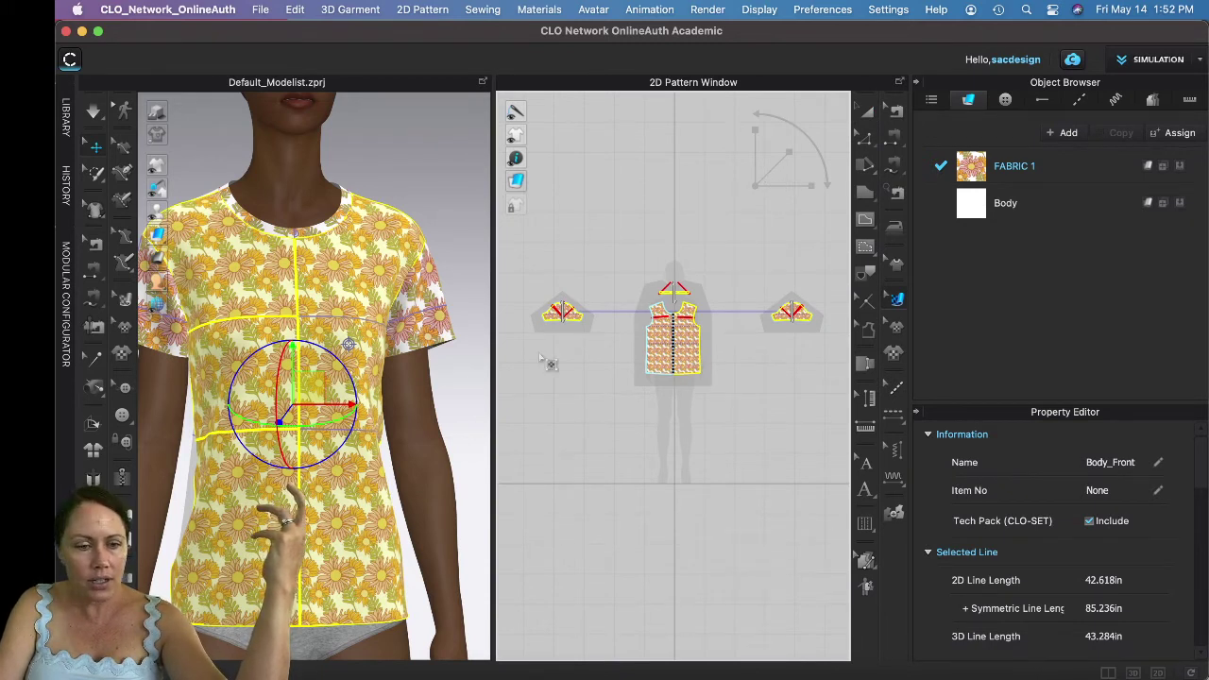
pyautogui.click(699, 359)
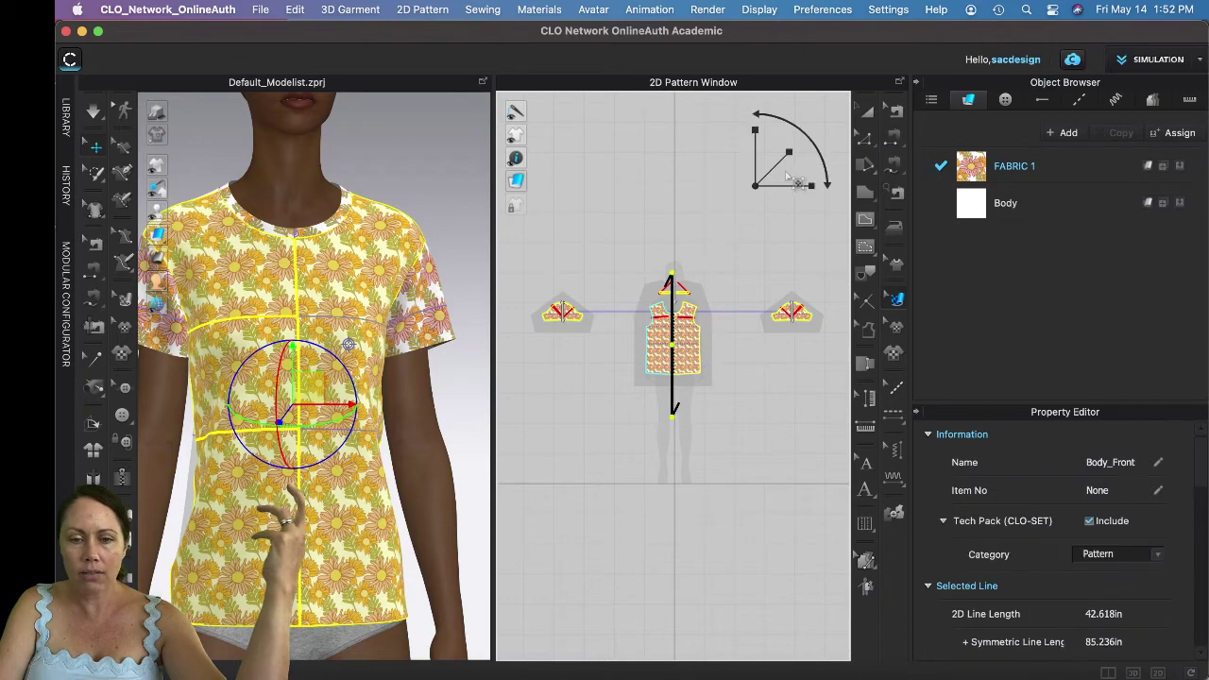
pyautogui.moveTo(790, 155)
pyautogui.mouseDown()
pyautogui.moveTo(811, 166)
pyautogui.moveTo(776, 166)
pyautogui.moveTo(785, 155)
pyautogui.mouseUp()
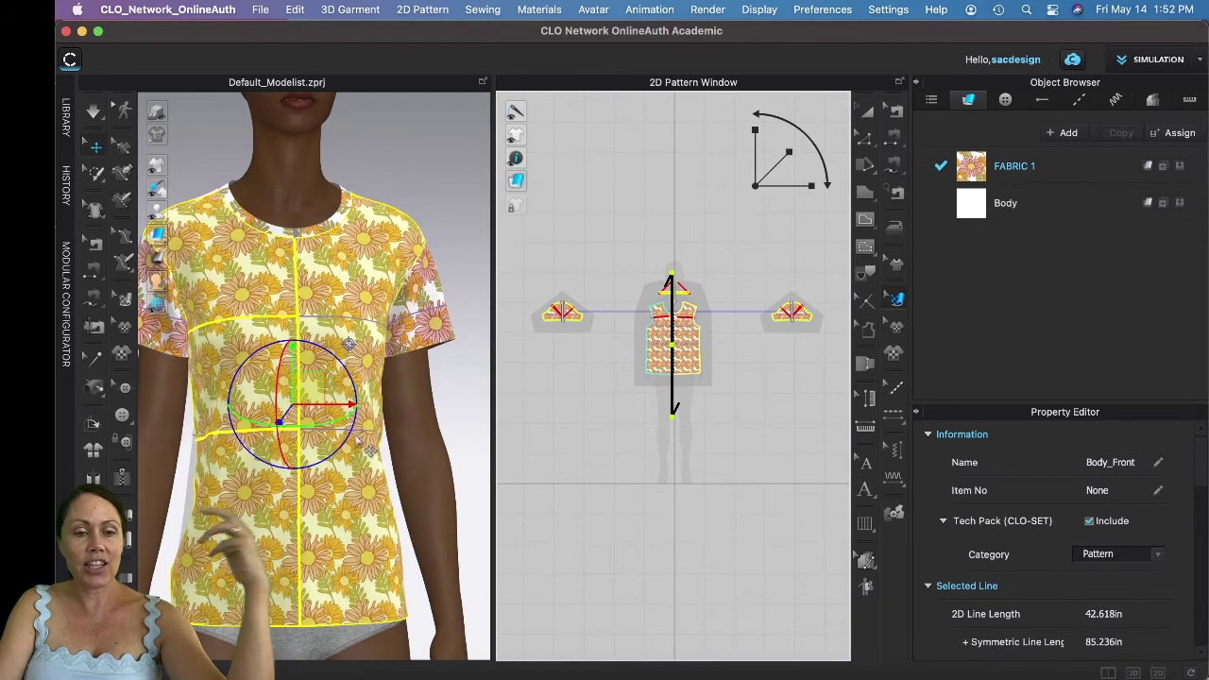
# Deselect the front body piece and select the T-shirt's white back body piece on the avatar
pyautogui.moveTo(350, 477)
pyautogui.mouseDown(button='right')
pyautogui.moveTo(376, 467)
pyautogui.moveTo(364, 474)
pyautogui.moveTo(372, 480)
pyautogui.mouseUp(button='right')
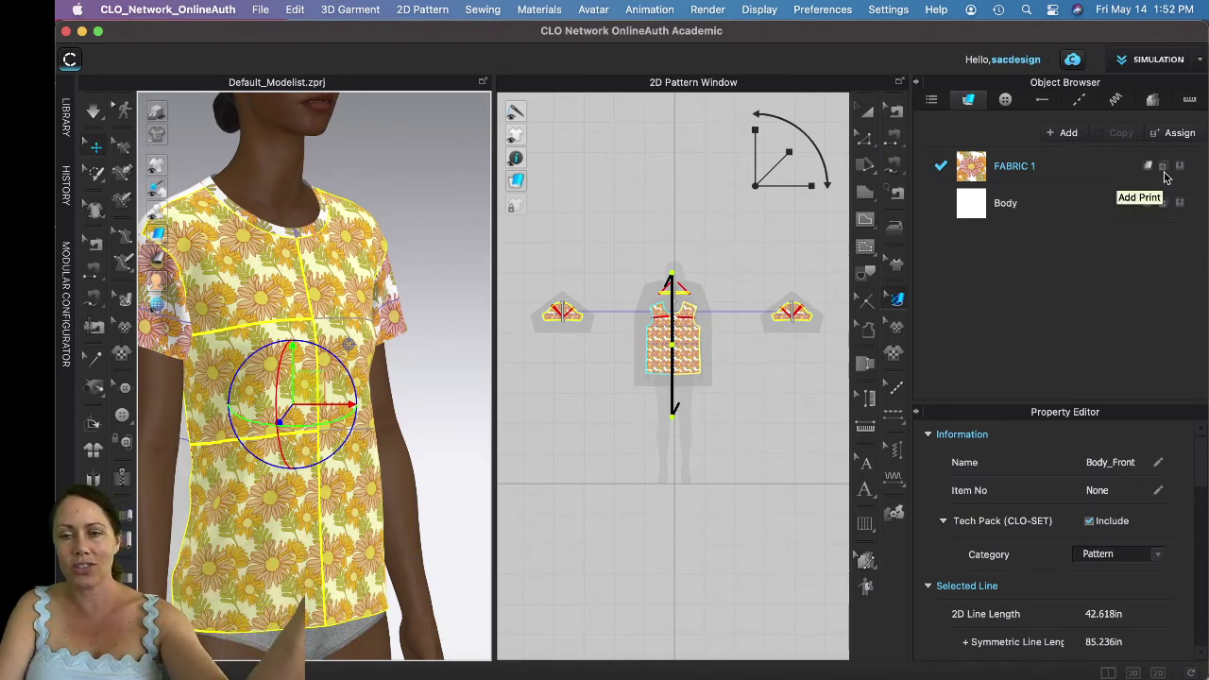
pyautogui.click(744, 376)
pyautogui.rightClick(635, 398)
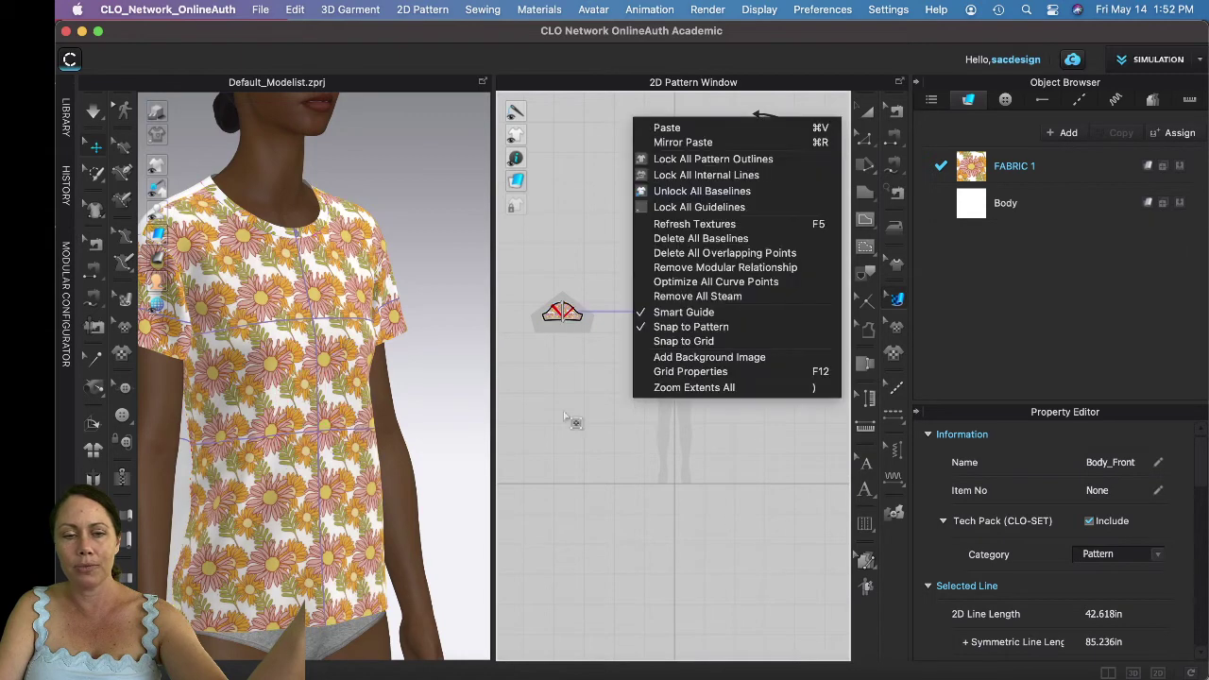
pyautogui.moveTo(370, 415); pyautogui.dragTo(311, 311, button='right')
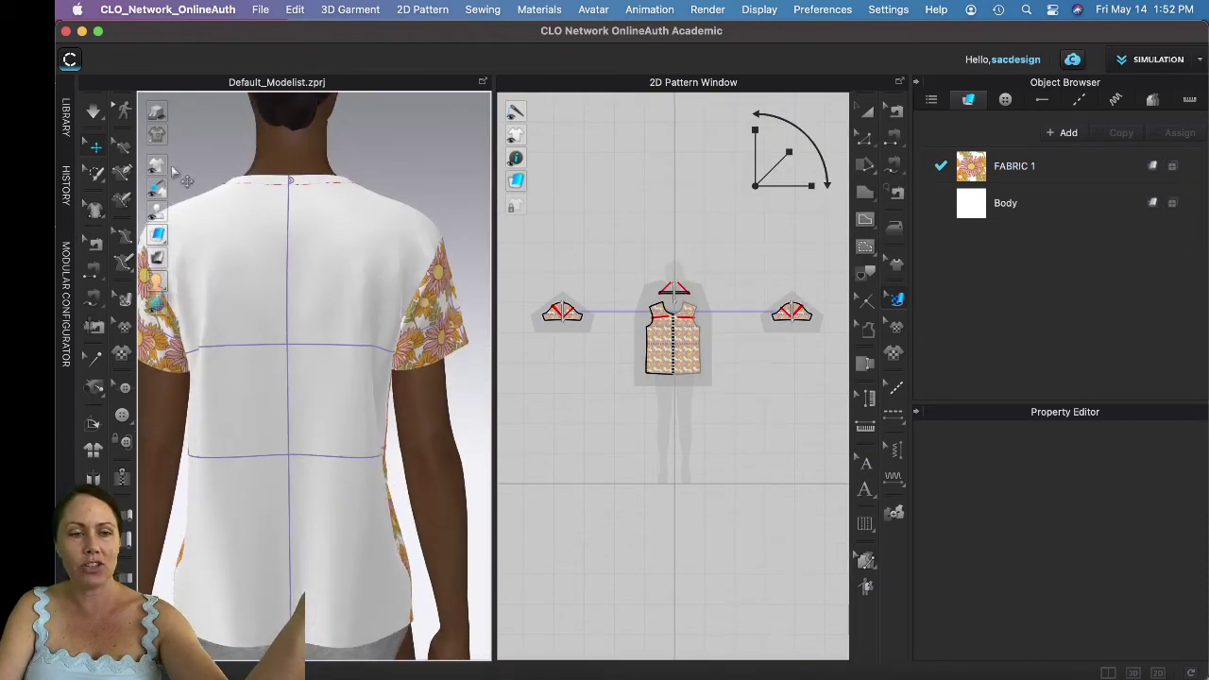
pyautogui.click(96, 147)
pyautogui.click(388, 235)
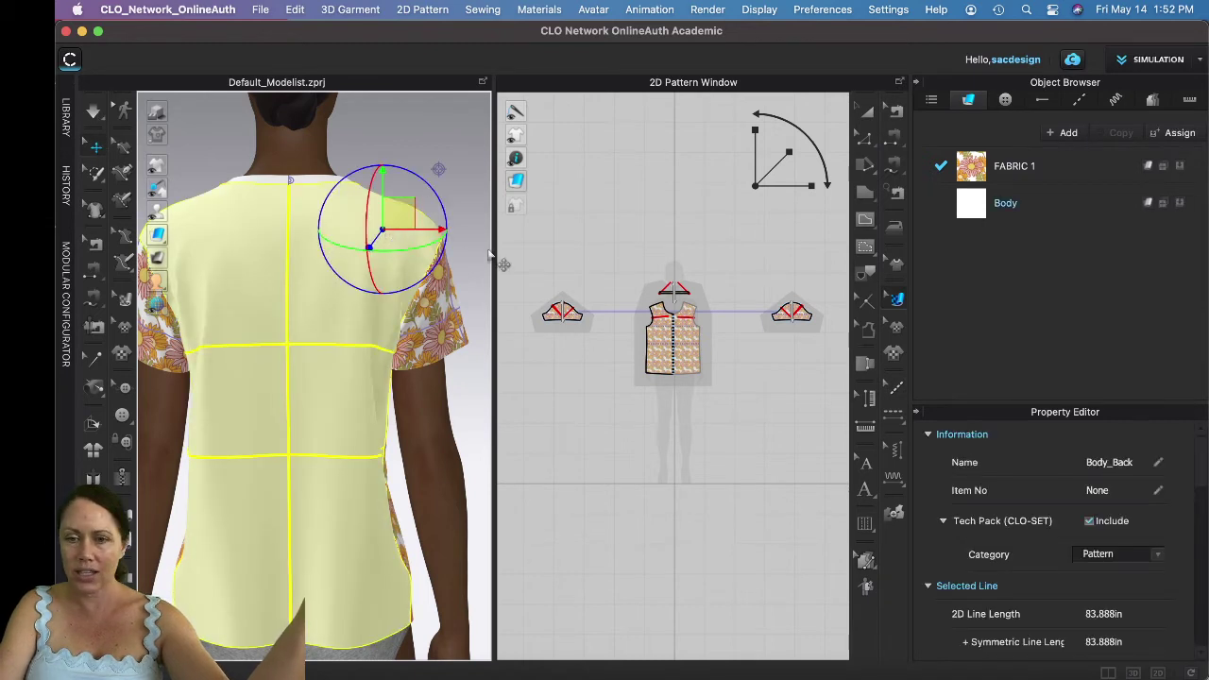
# Add SunshineRepeatTile.jpg as a print on the Body fabric used by the back piece
pyautogui.click(1007, 206)
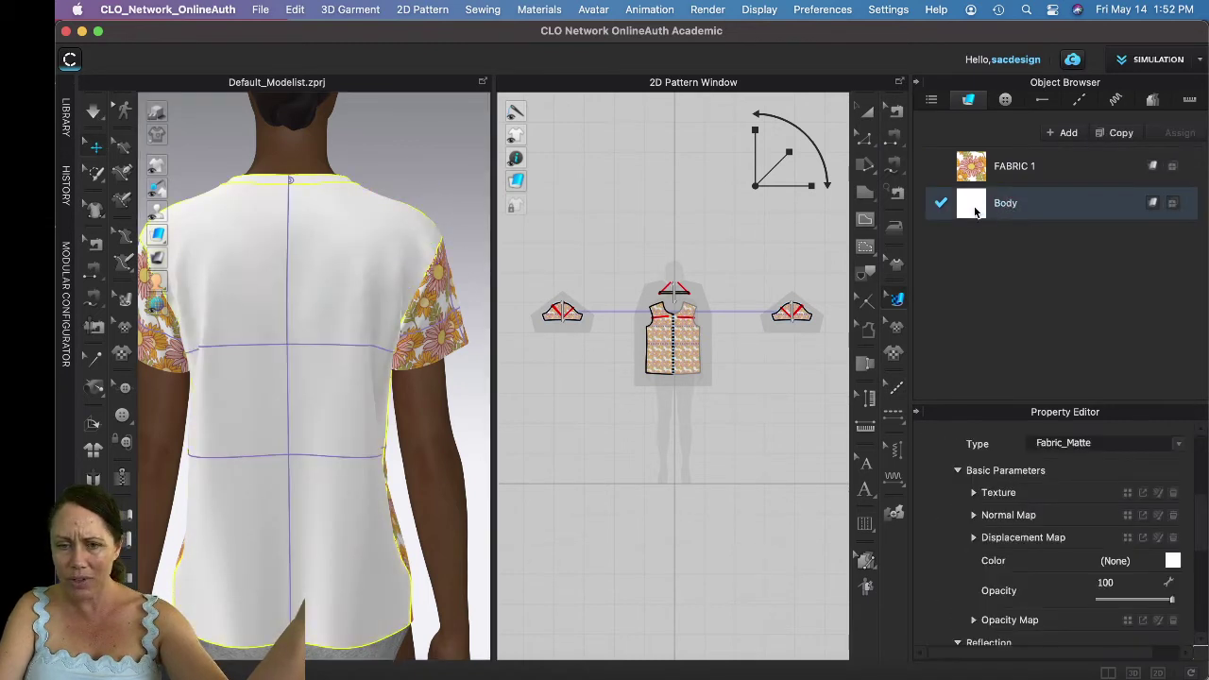
pyautogui.click(289, 343)
pyautogui.click(354, 320)
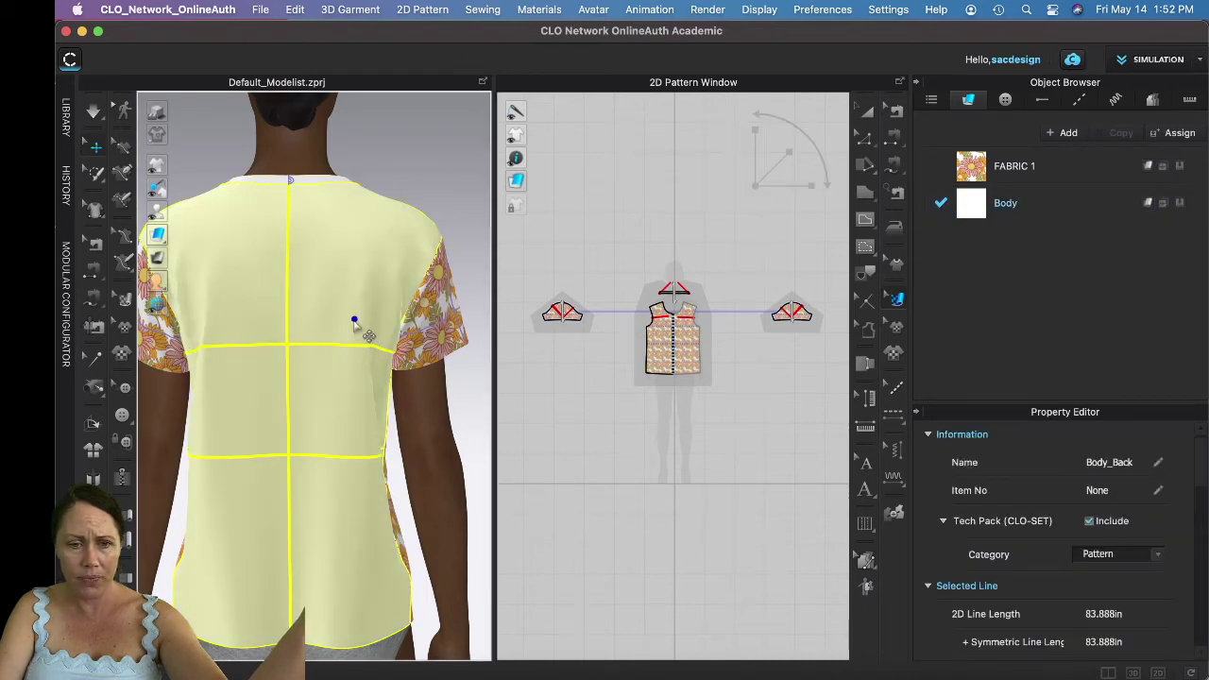
pyautogui.click(1162, 207)
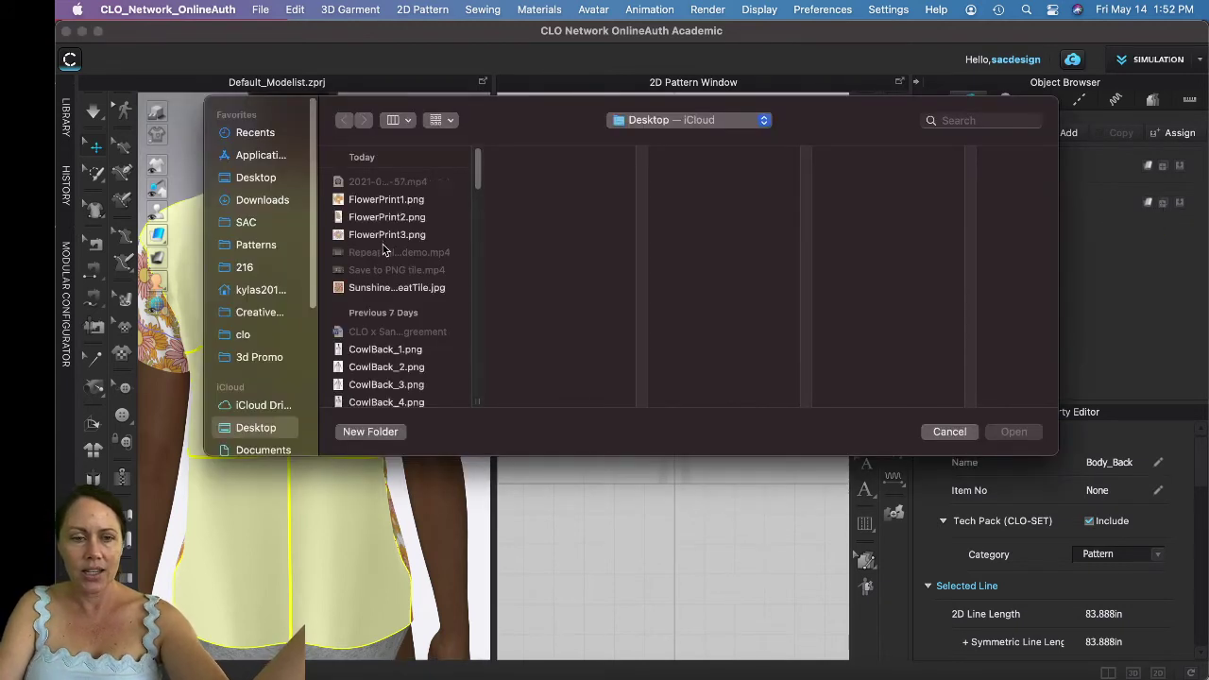
pyautogui.click(382, 288)
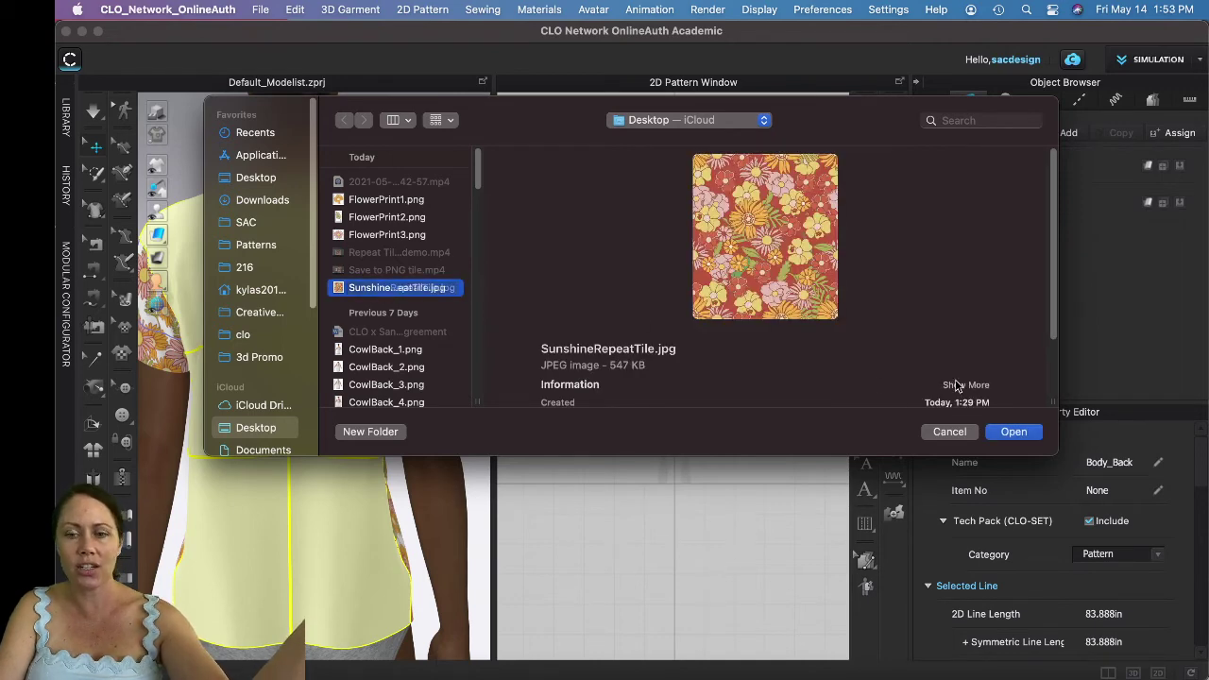
pyautogui.click(1015, 431)
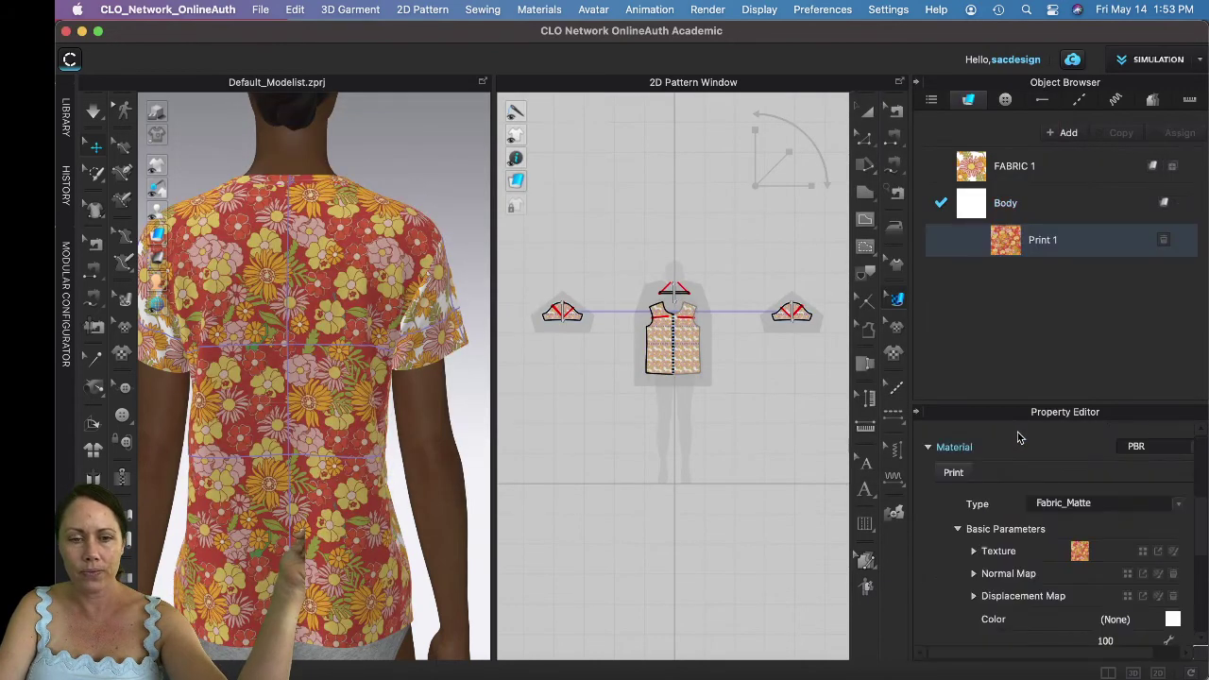
# Try to scale the sunshine print on the back body piece with Edit Texture (2D)
pyautogui.moveTo(283, 440); pyautogui.dragTo(307, 461, button='right')
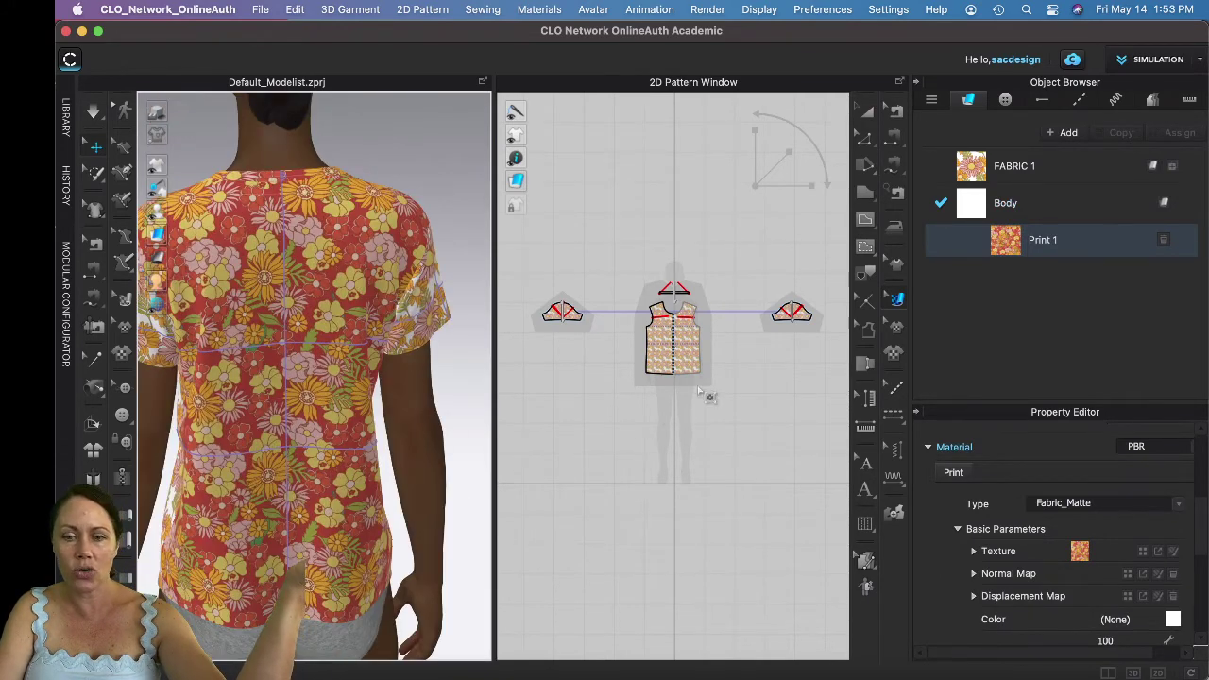
pyautogui.click(324, 344)
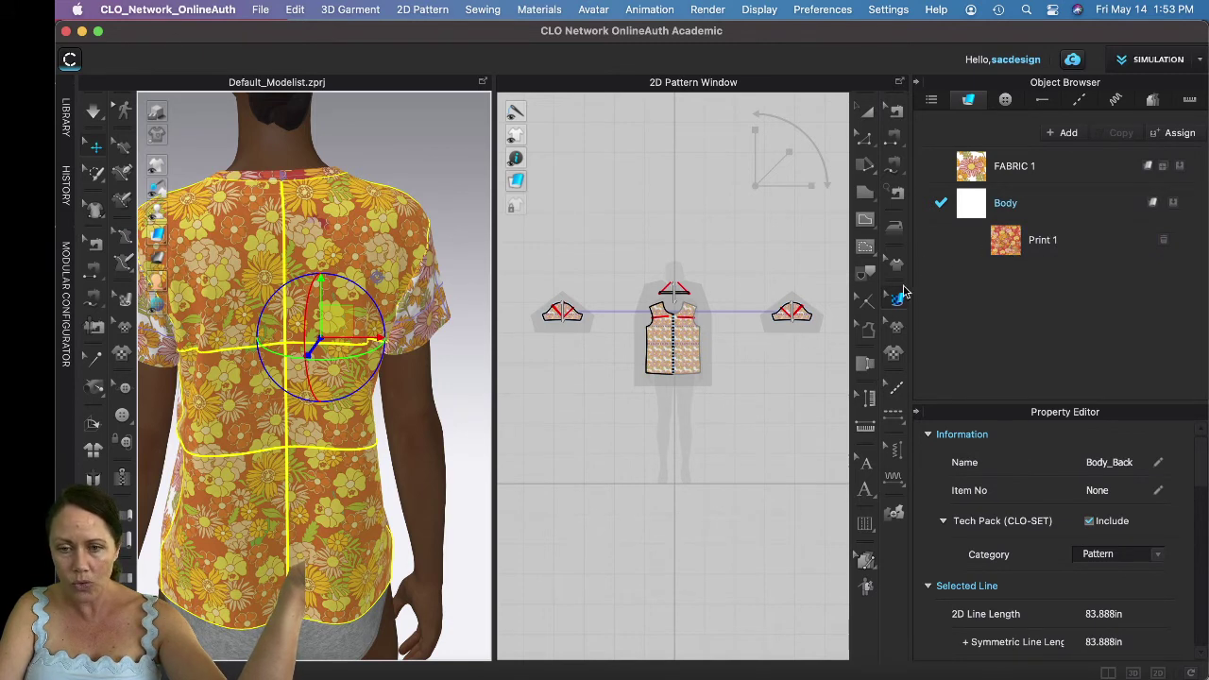
pyautogui.click(897, 299)
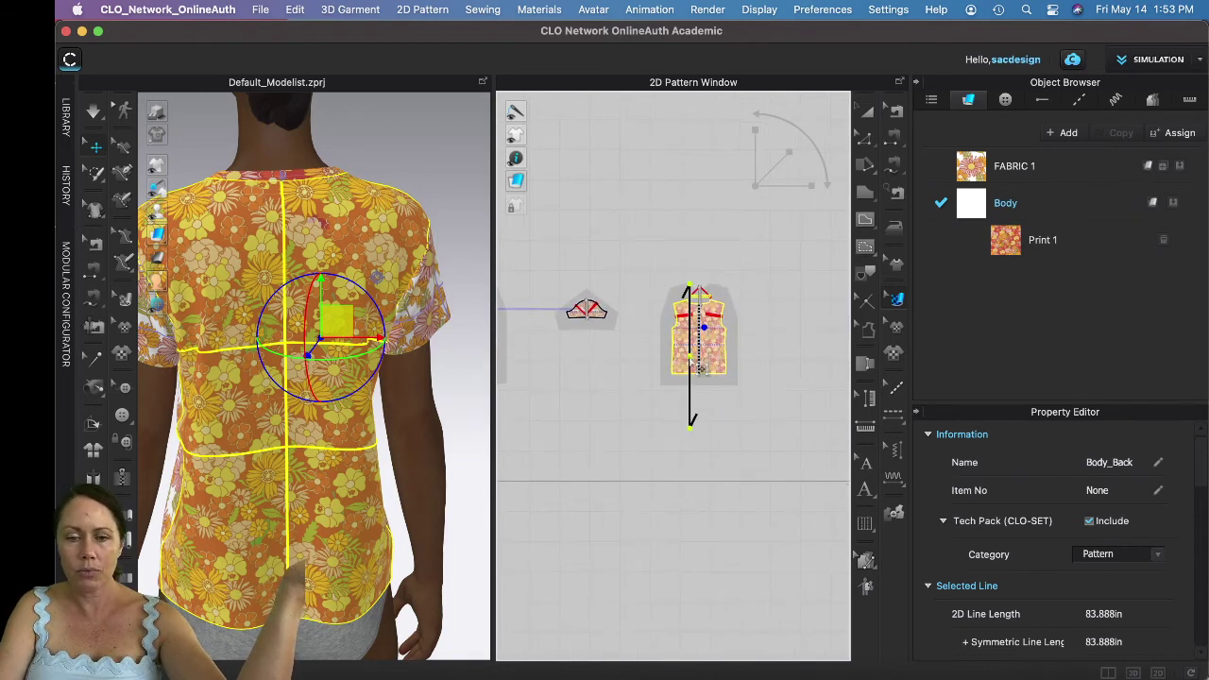
pyautogui.click(770, 176)
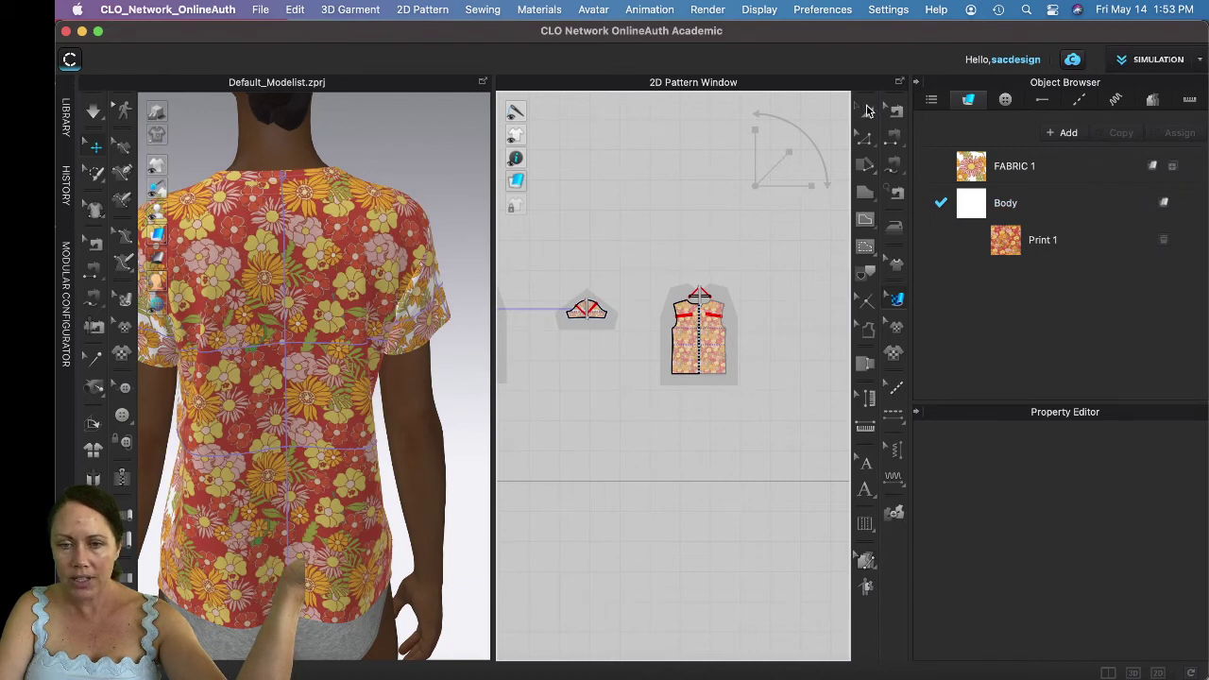
# Reselect the back body piece with Transform Pattern and retry scaling its print with Edit Texture (2D)
pyautogui.click(708, 360)
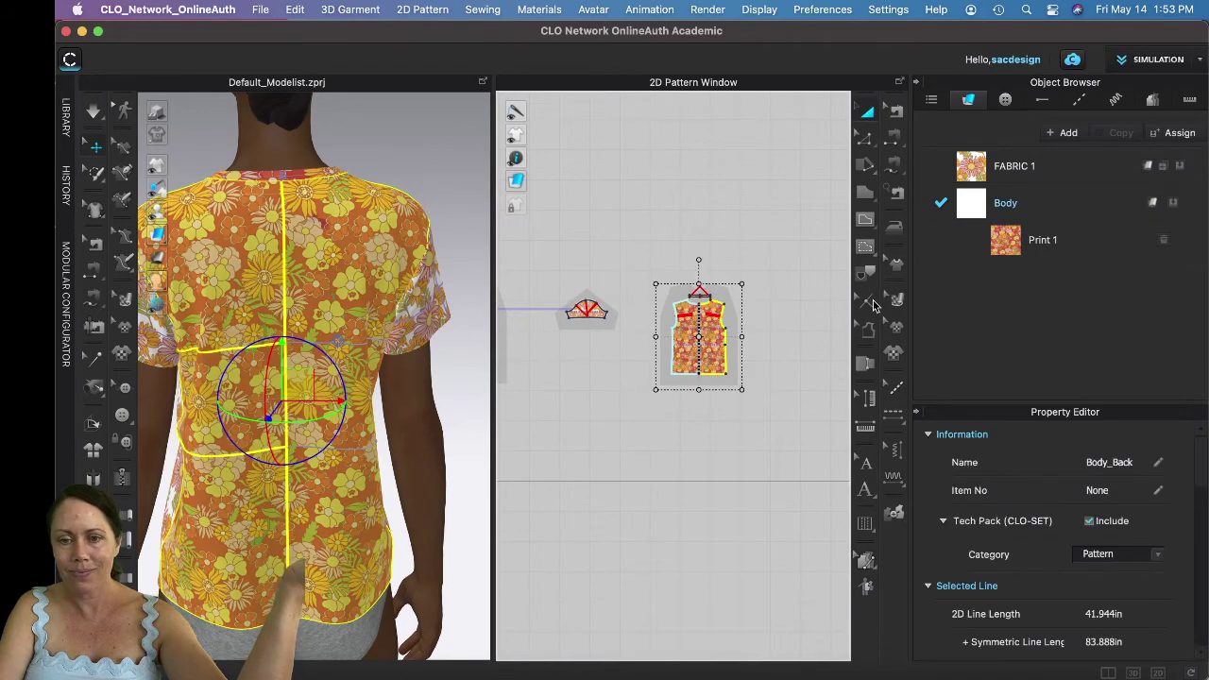
pyautogui.click(896, 300)
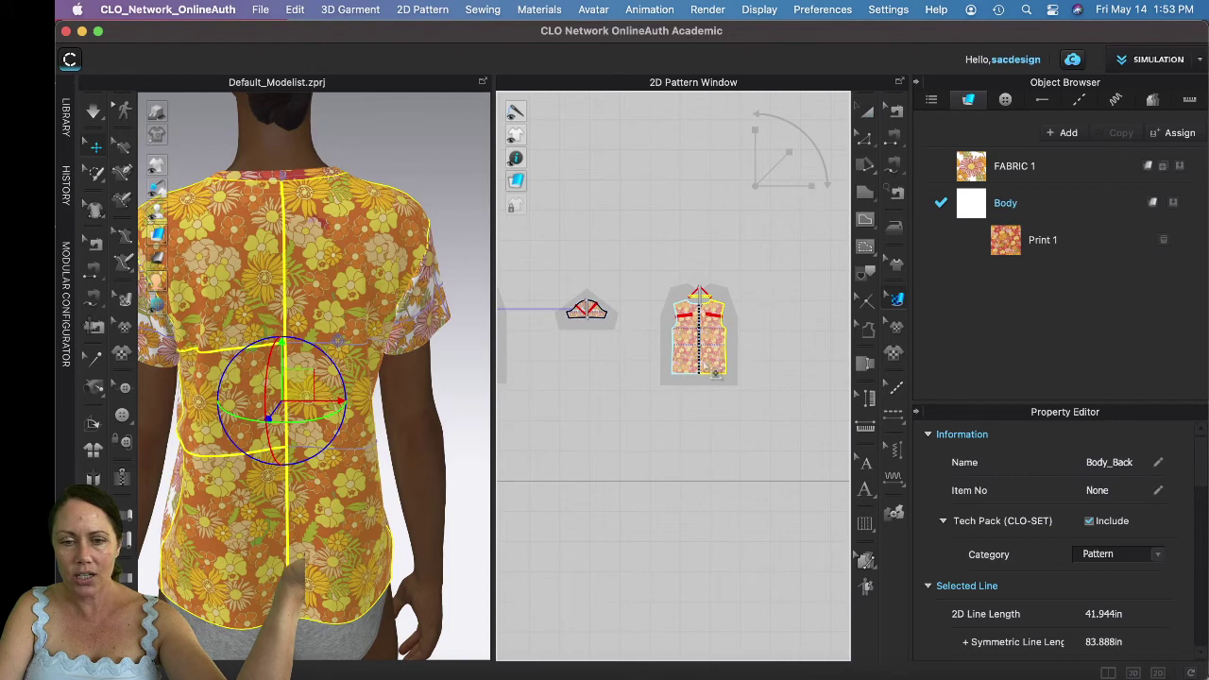
pyautogui.click(721, 369)
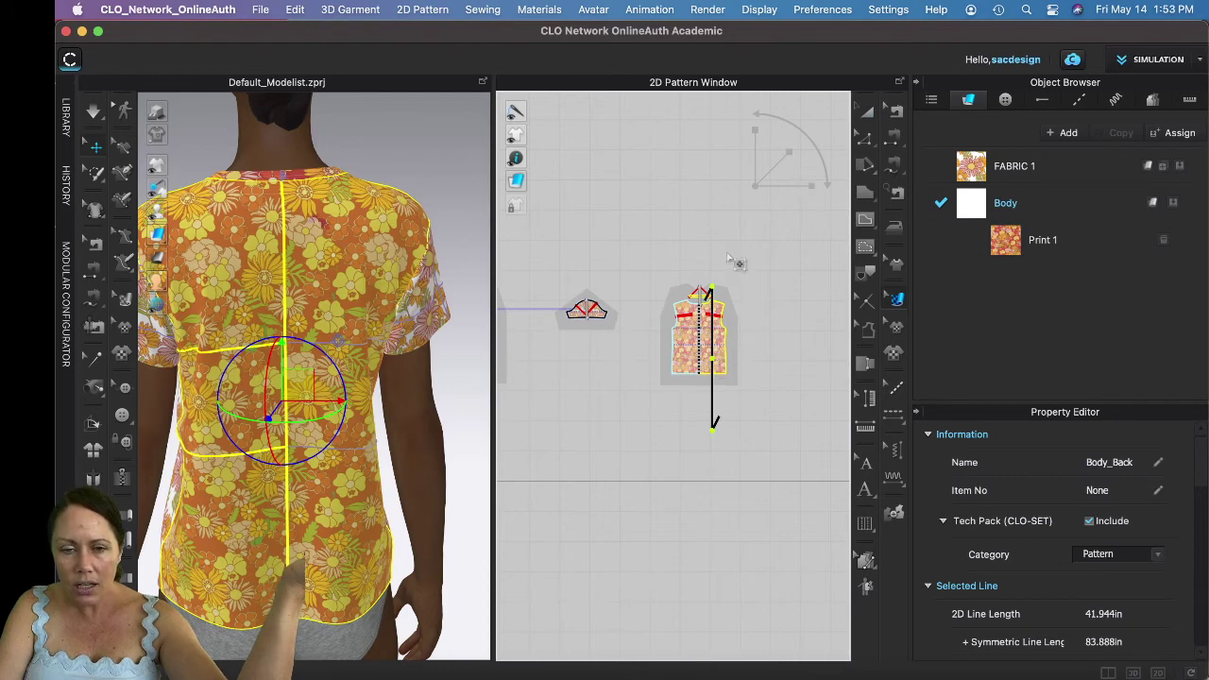
pyautogui.click(765, 189)
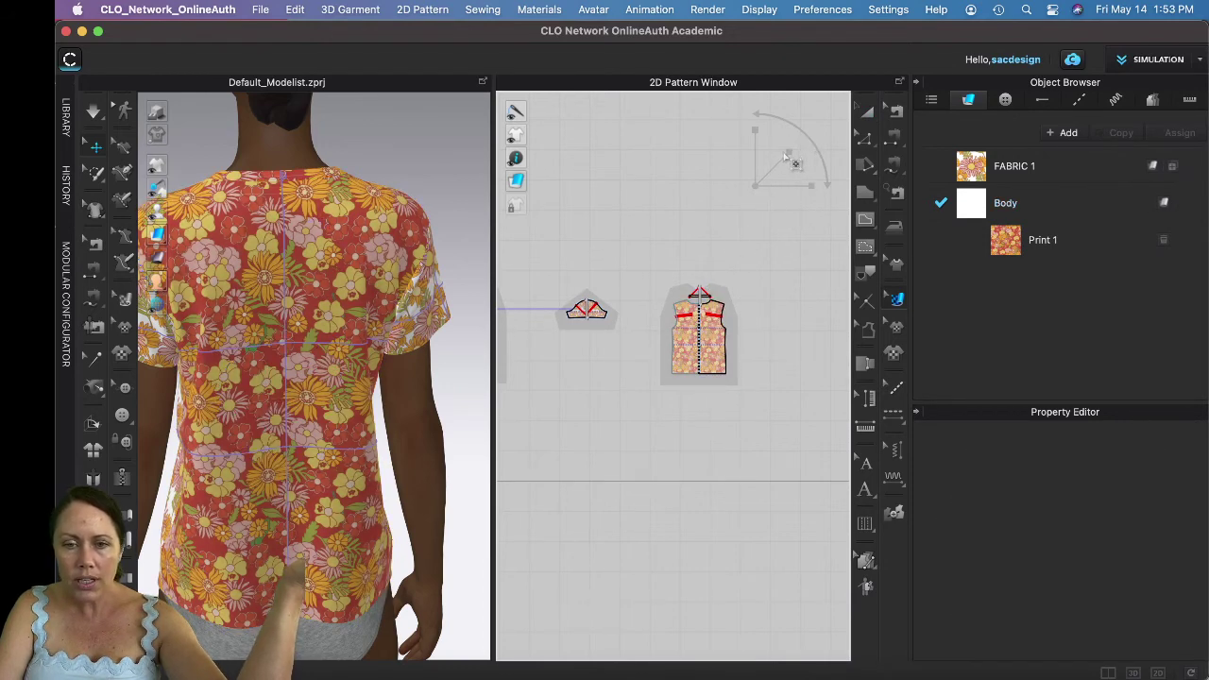
pyautogui.click(709, 346)
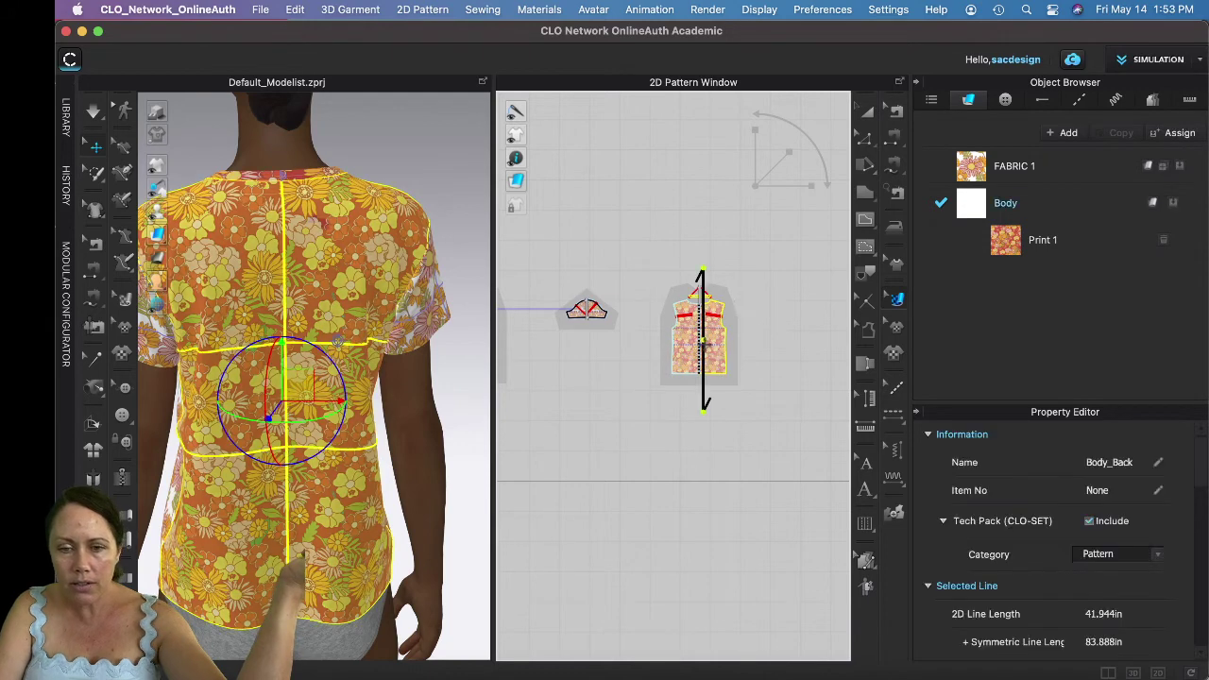
# Choose Print 1 under the Body fabric and try to scale it on the back pattern piece
pyautogui.click(1044, 240)
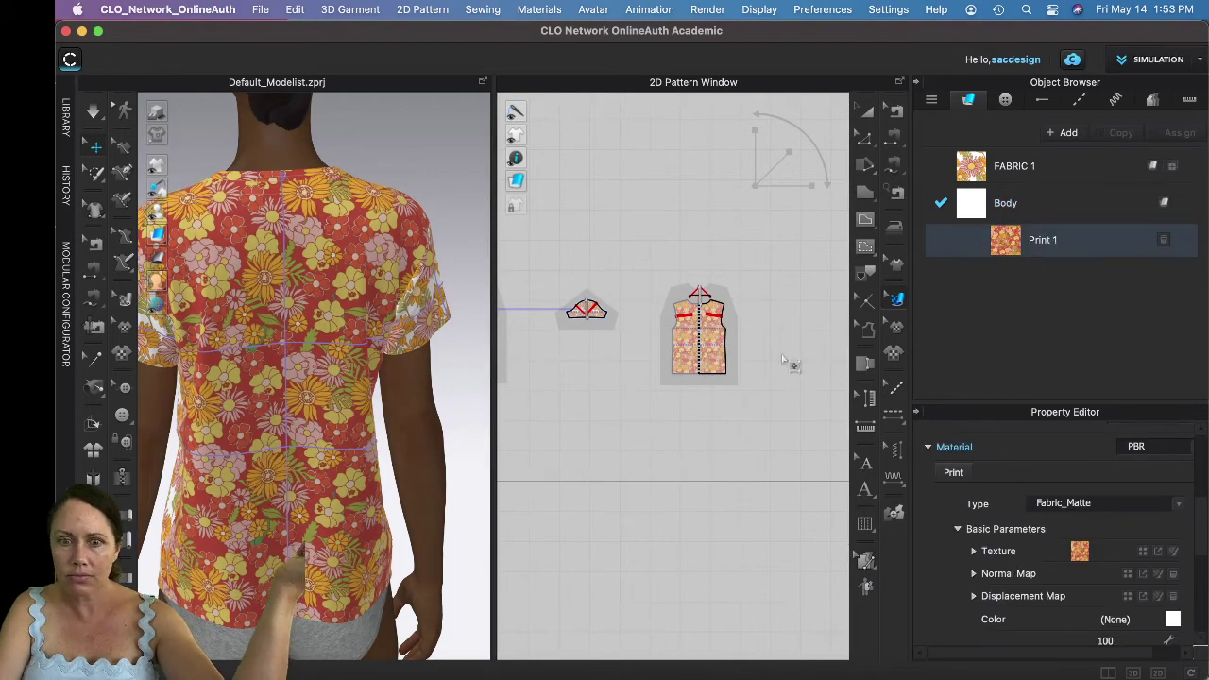
pyautogui.click(702, 357)
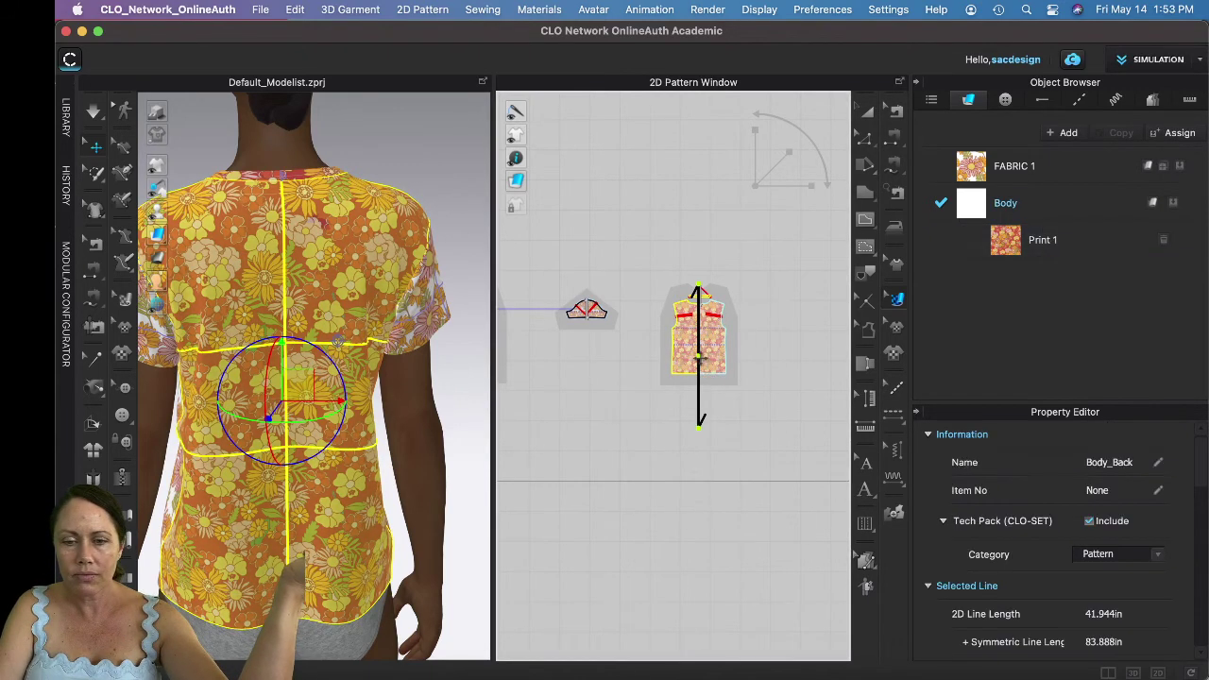
pyautogui.click(770, 178)
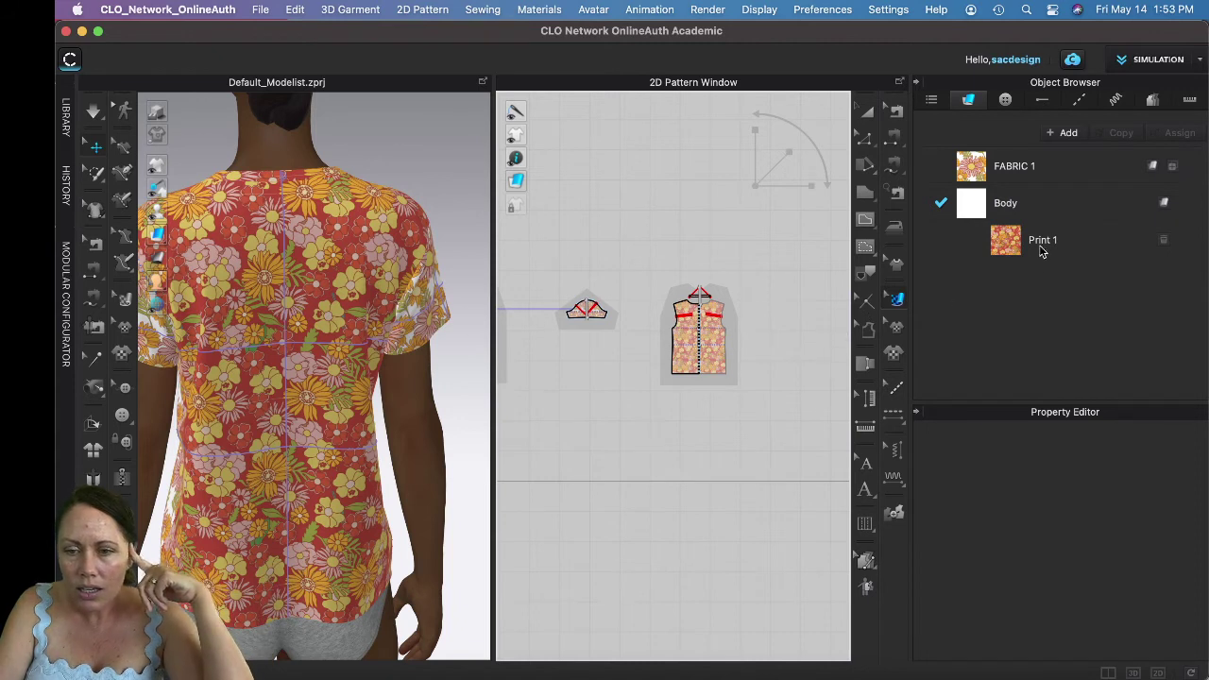
# Choose Print 1 again and try to edit it on the back piece with the graphic transform tool
pyautogui.click(1042, 248)
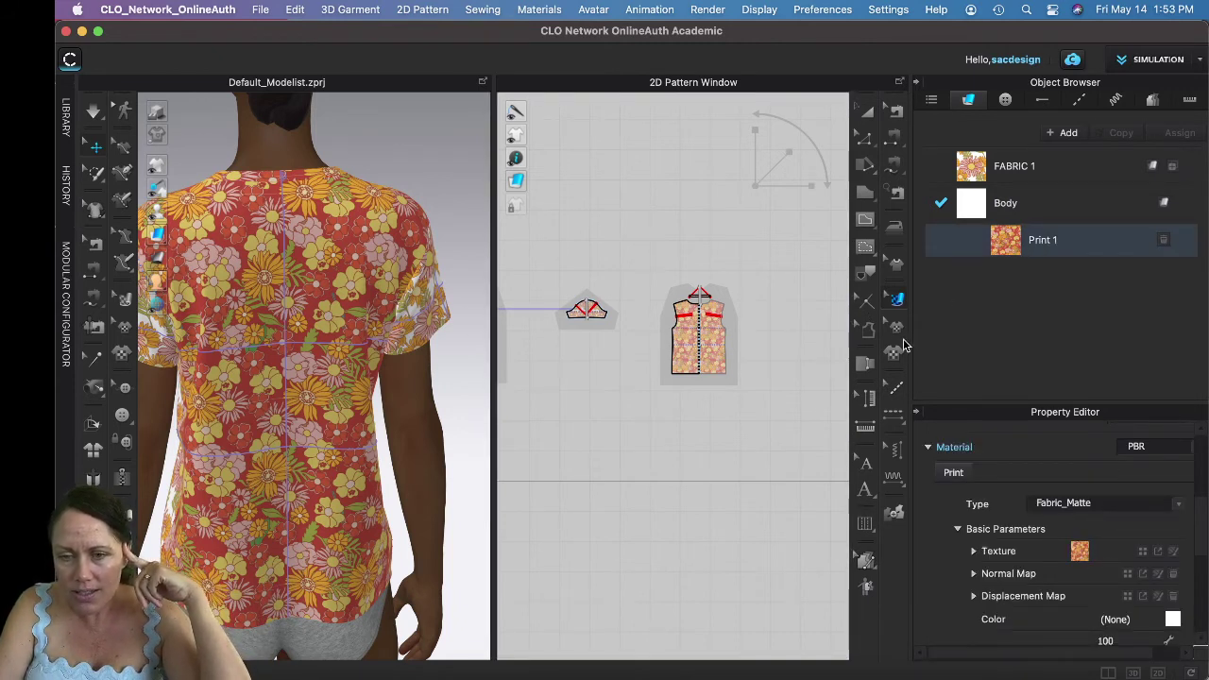
pyautogui.click(891, 325)
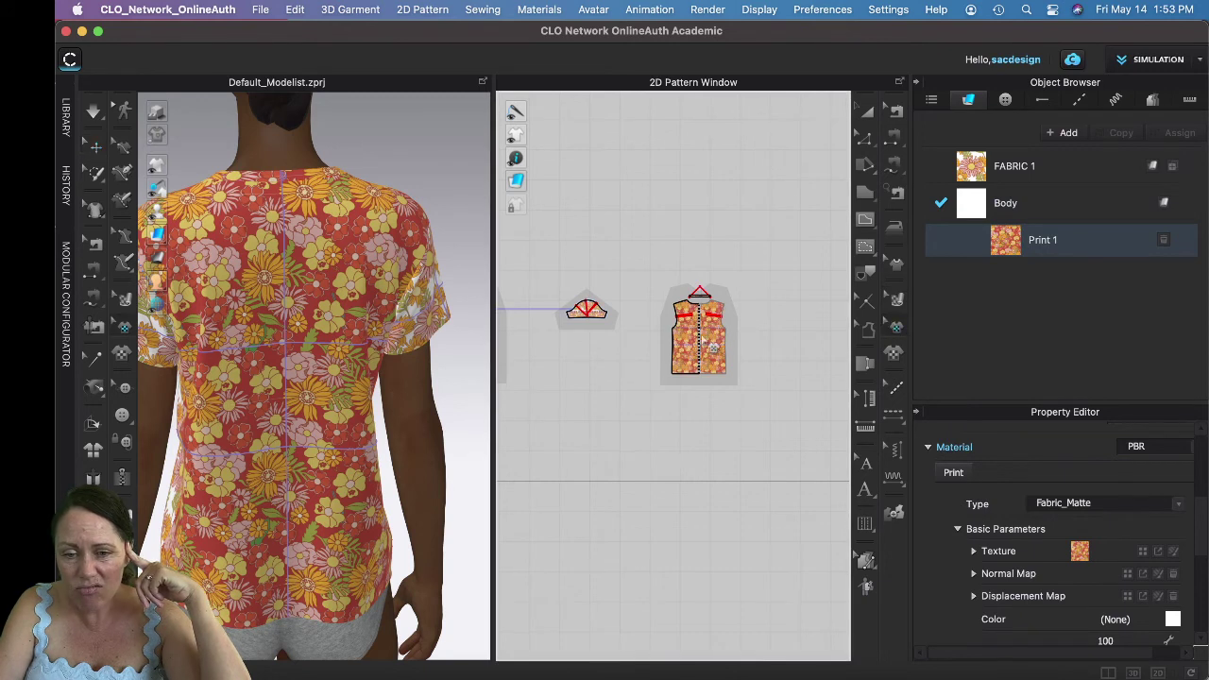
pyautogui.click(725, 349)
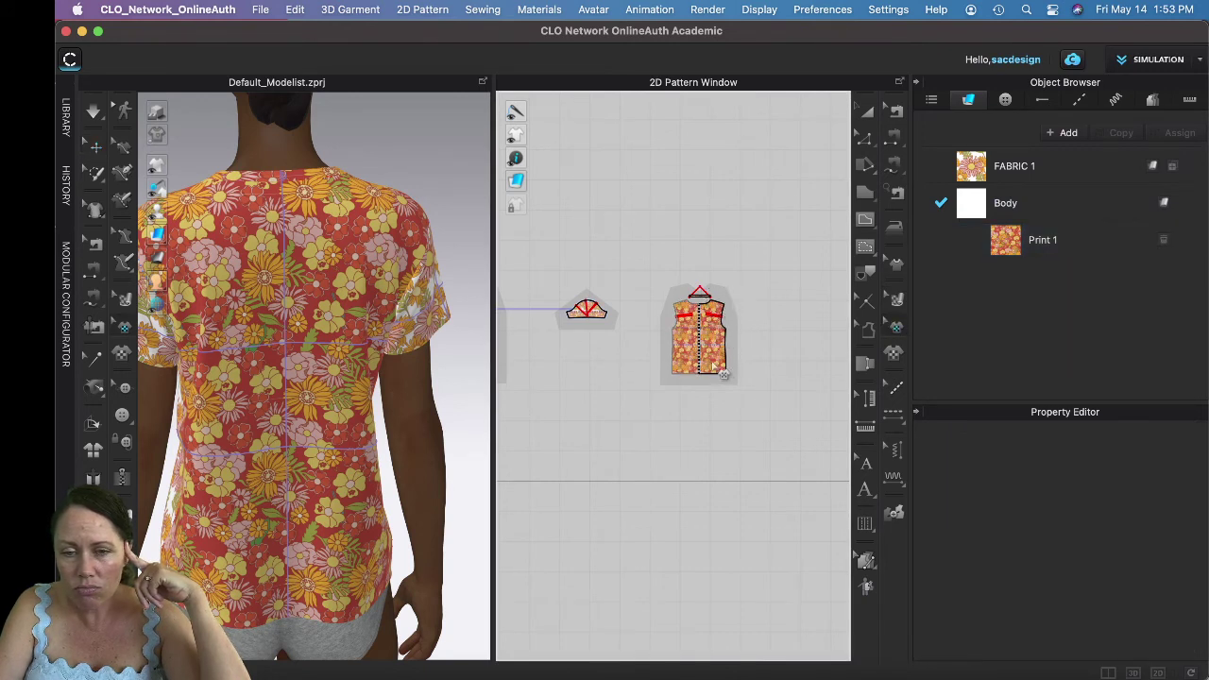
# Return to Edit Texture (2D), select the back piece on the avatar and try again to scale its print
pyautogui.click(896, 298)
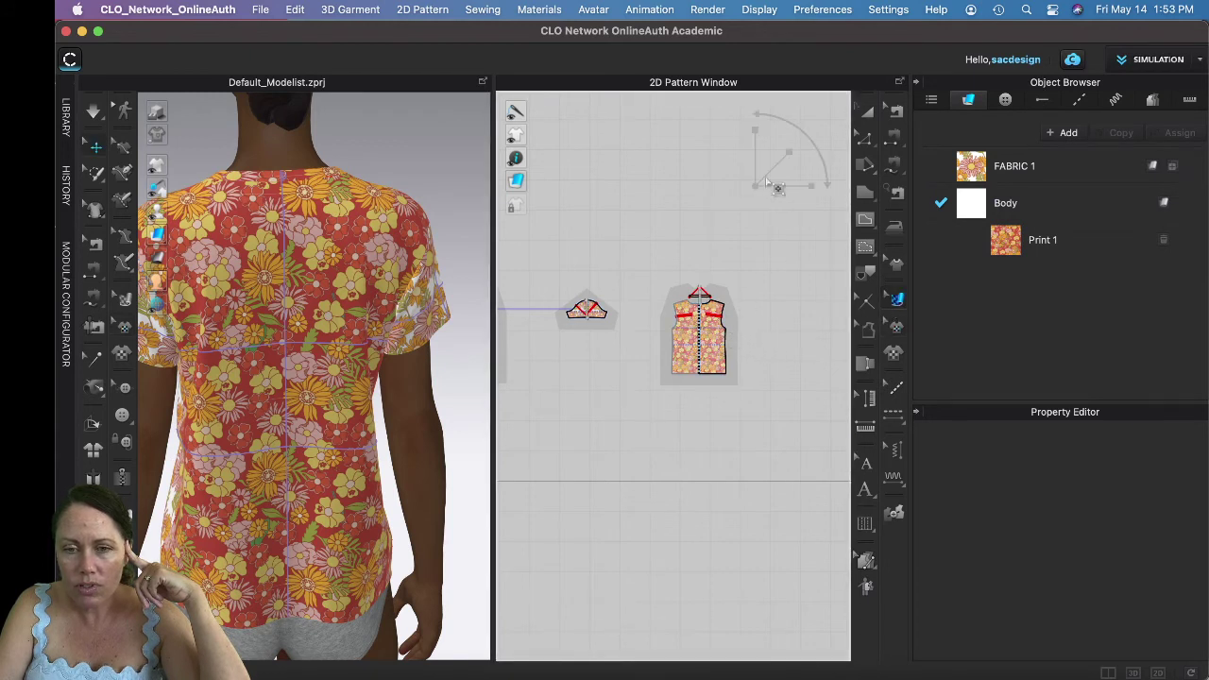
pyautogui.click(356, 261)
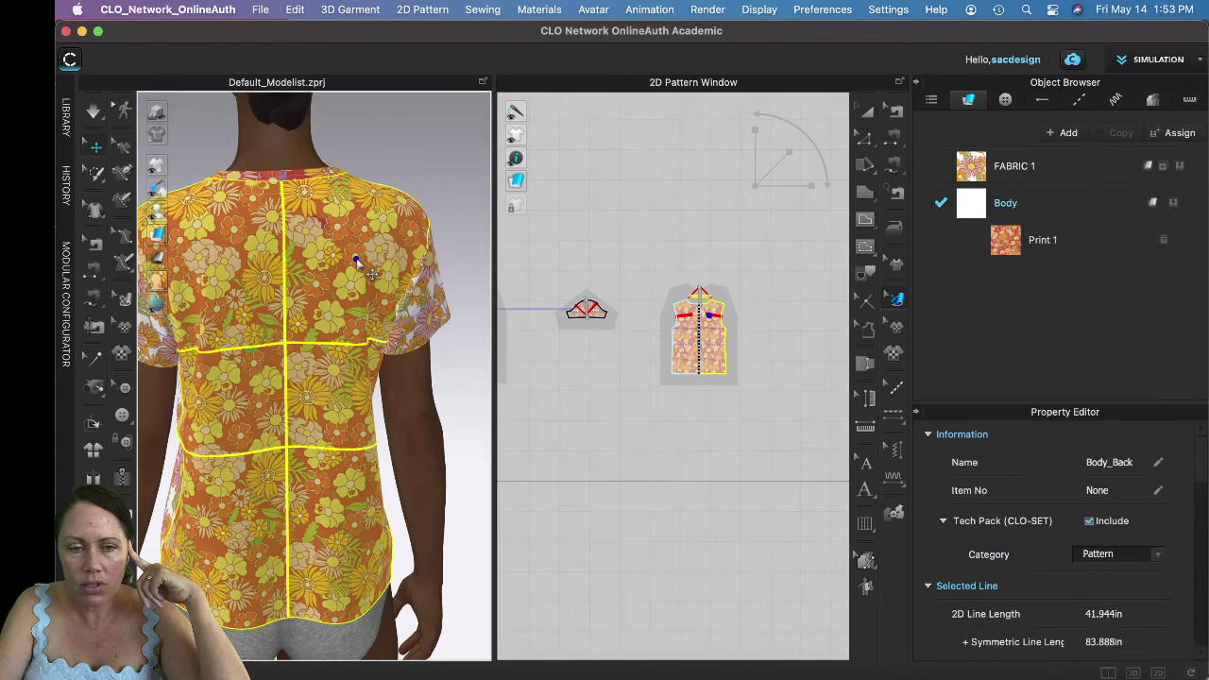
pyautogui.click(763, 191)
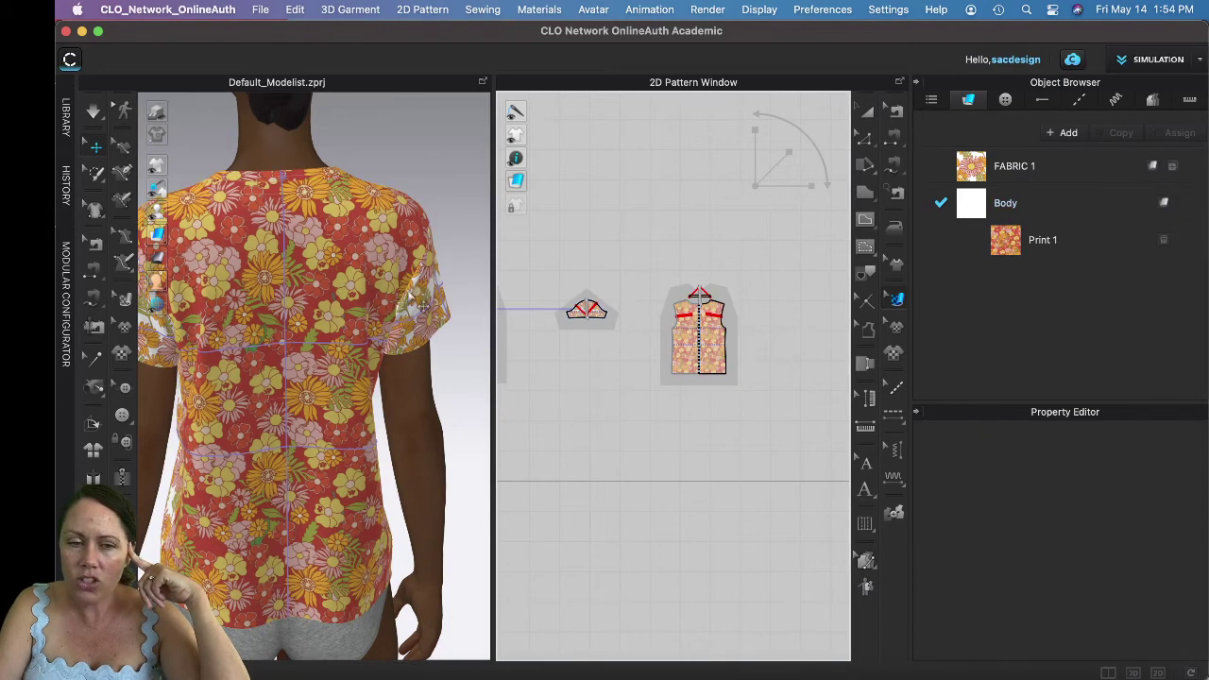
pyautogui.click(367, 286)
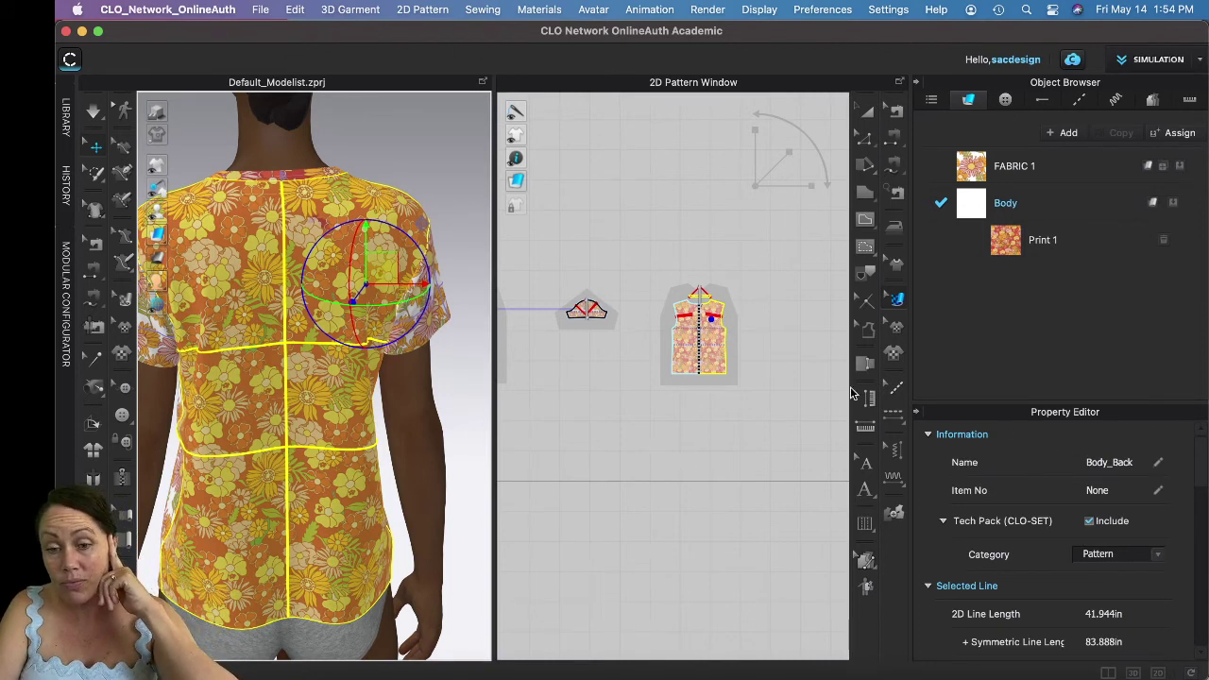
pyautogui.moveTo(705, 333); pyautogui.dragTo(709, 332, button='right')
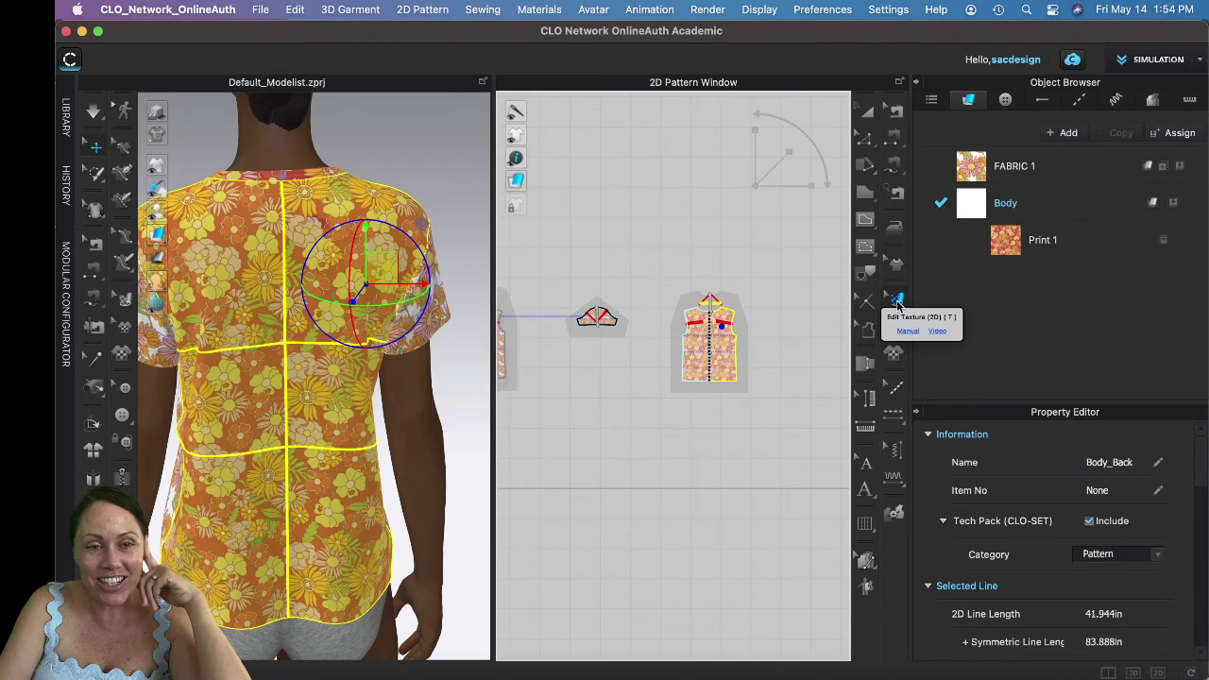
pyautogui.click(897, 302)
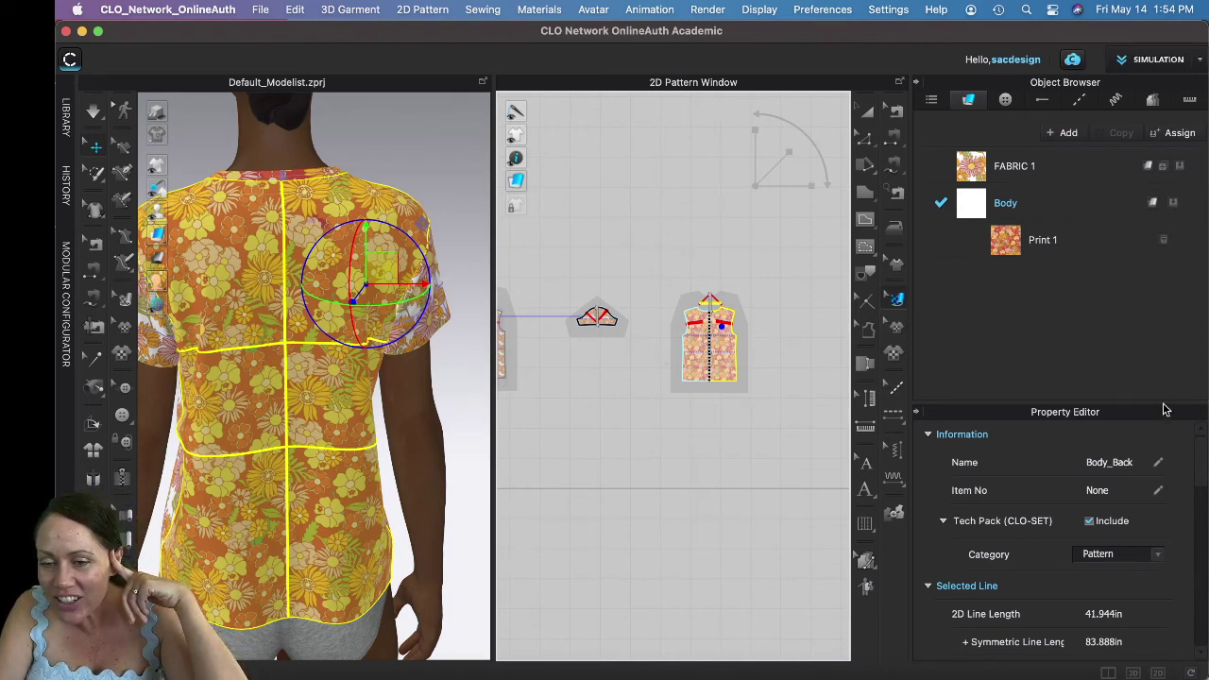
# Delete Print 1 from the Body fabric and load SunshineRepeatTile.jpg as its texture in the Texture Editor
pyautogui.click(1001, 217)
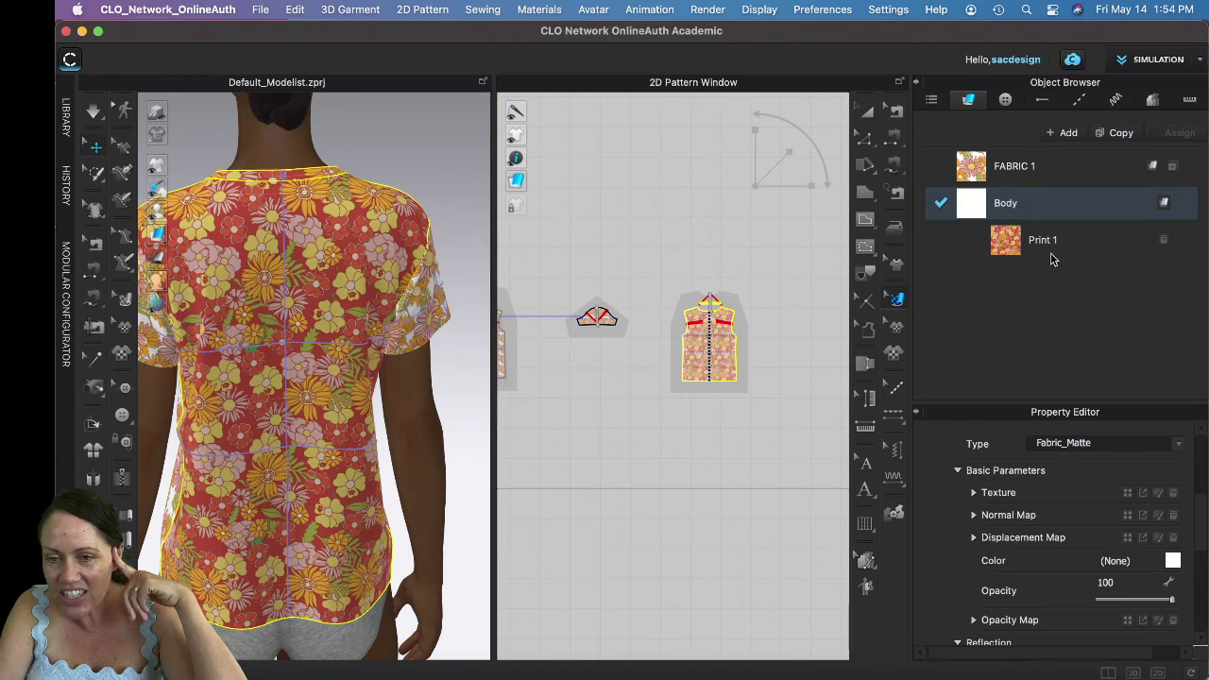
pyautogui.click(1165, 240)
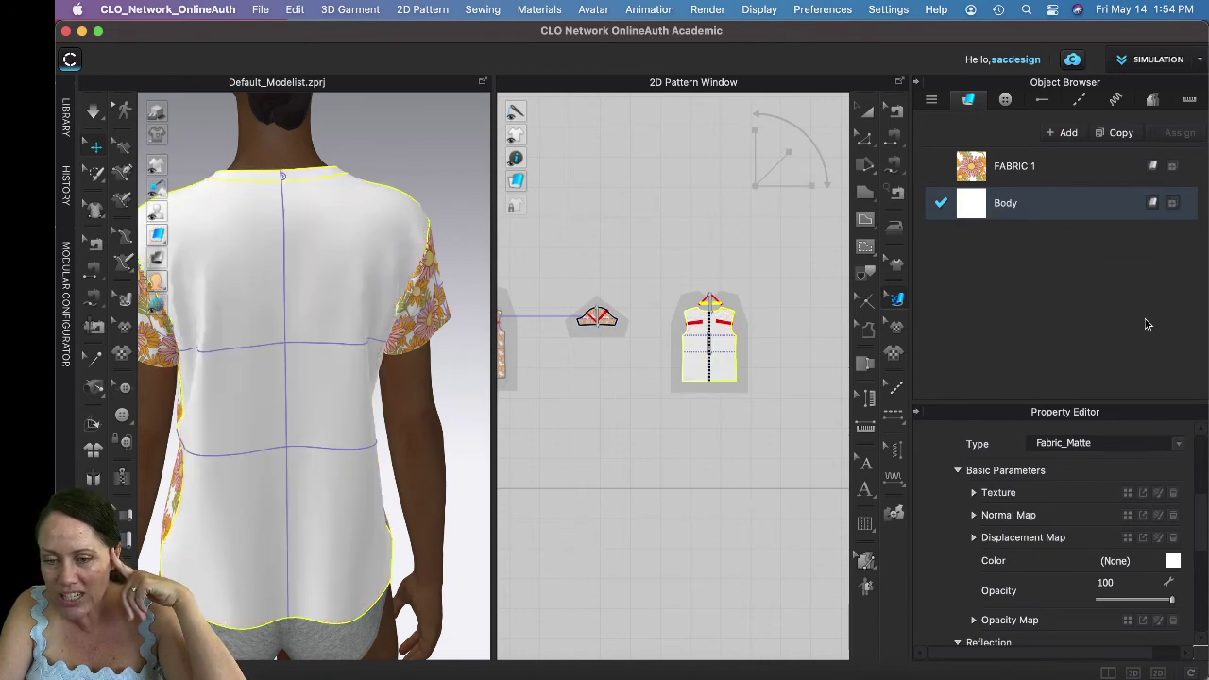
pyautogui.click(1158, 498)
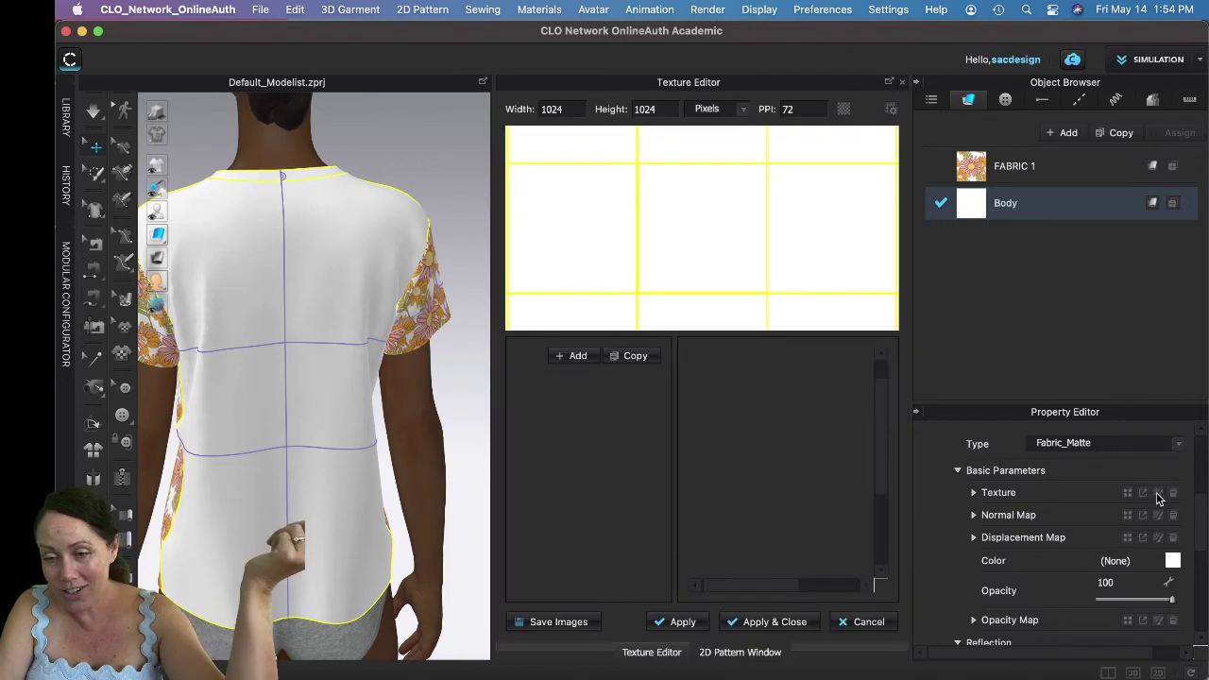
pyautogui.click(573, 356)
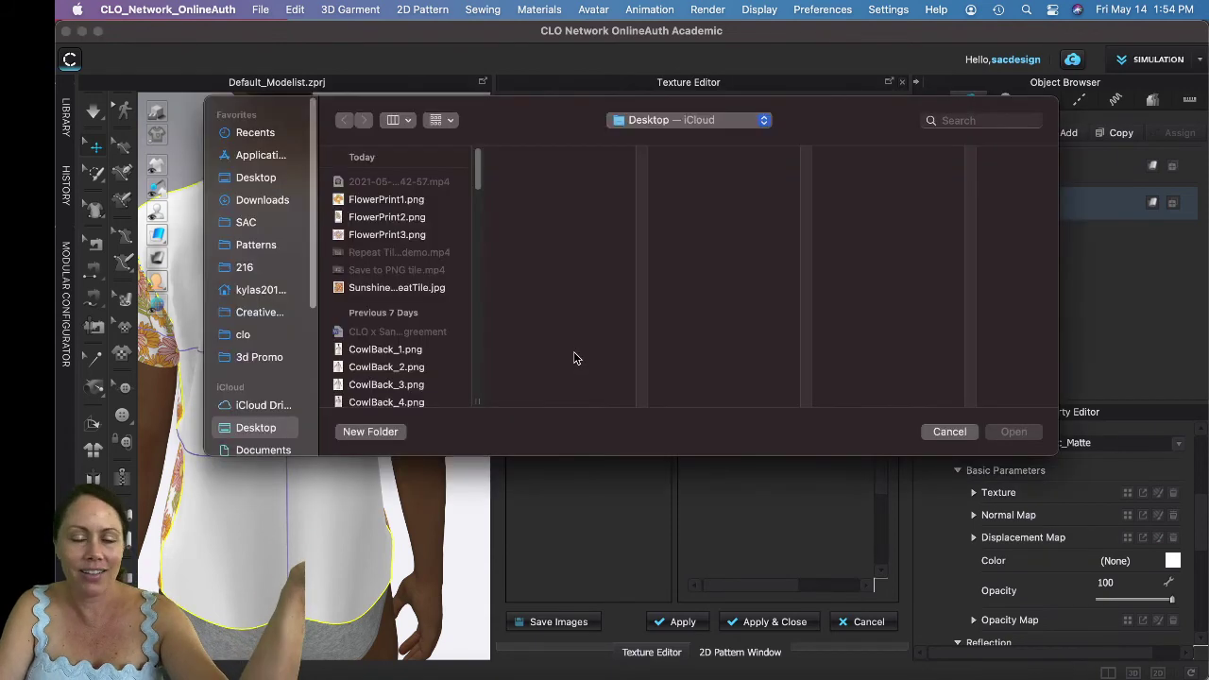
pyautogui.click(397, 290)
pyautogui.click(1037, 434)
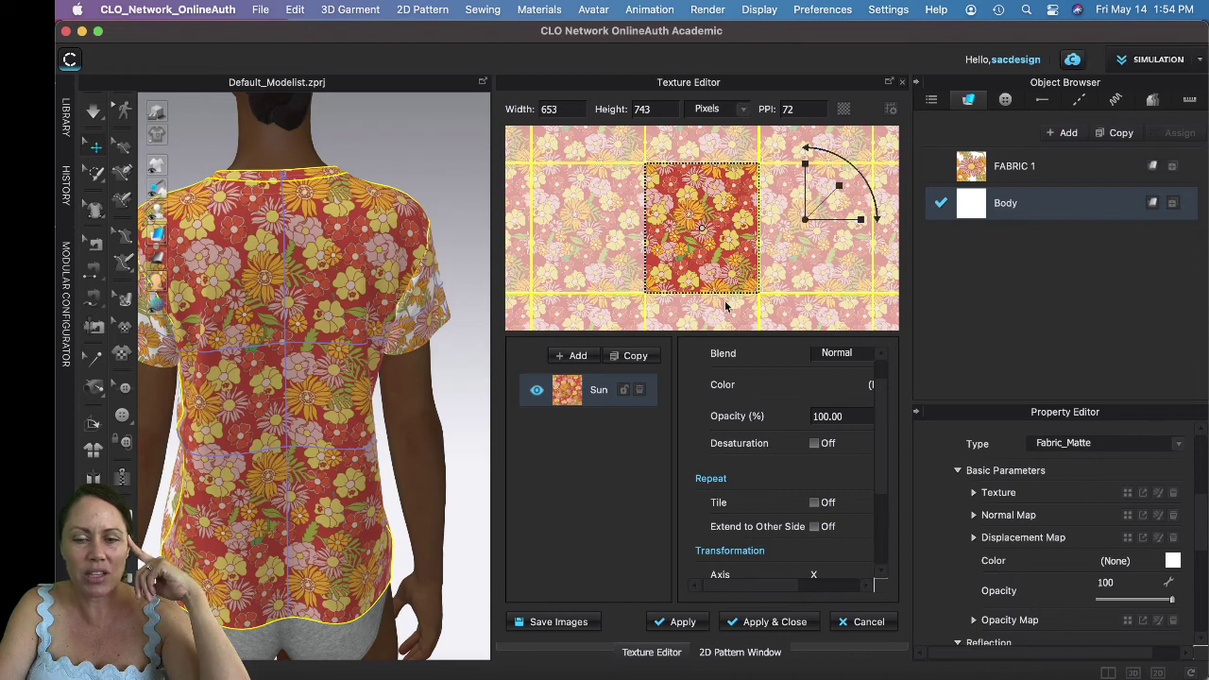
# Apply the loaded tile texture to the Body fabric, close the Texture Editor, and enlarge the print on the back piece with Edit Texture (2D)
pyautogui.click(753, 622)
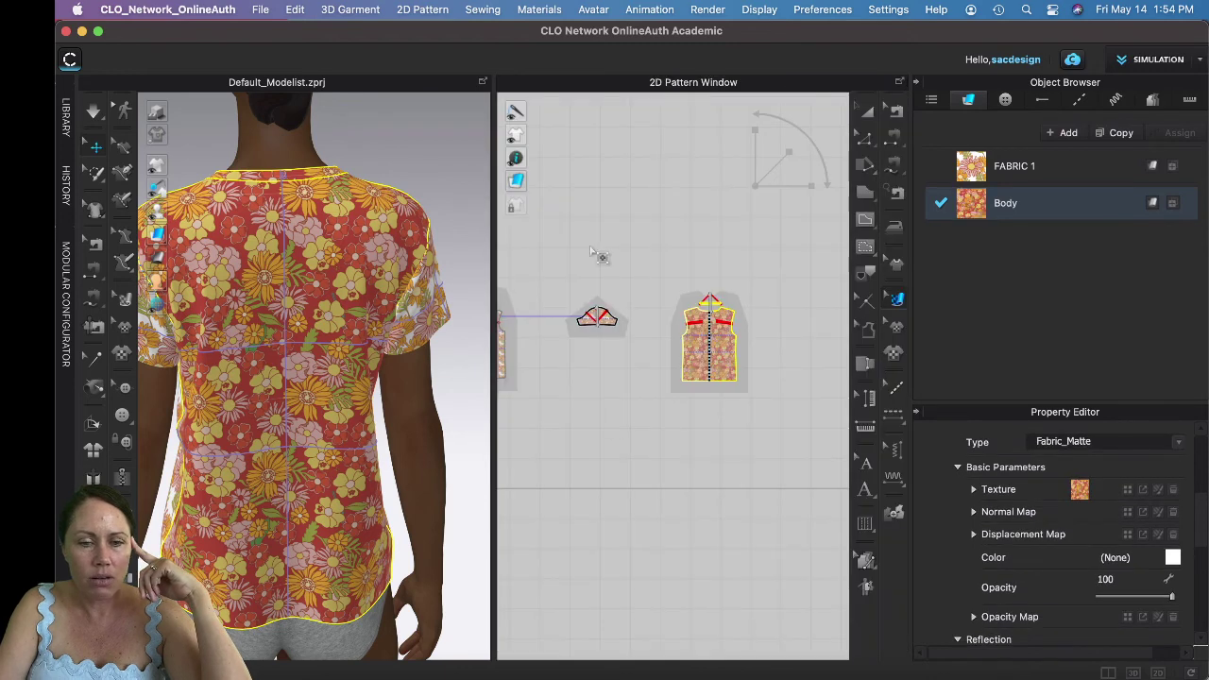
pyautogui.click(896, 301)
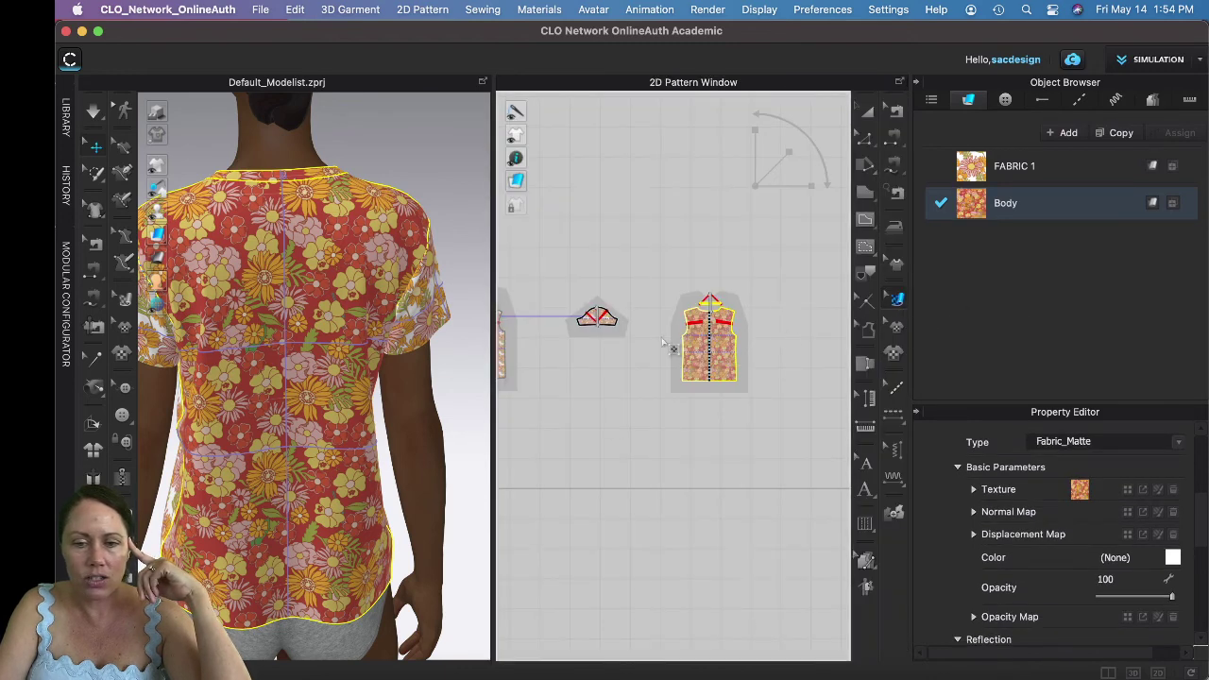
pyautogui.click(724, 345)
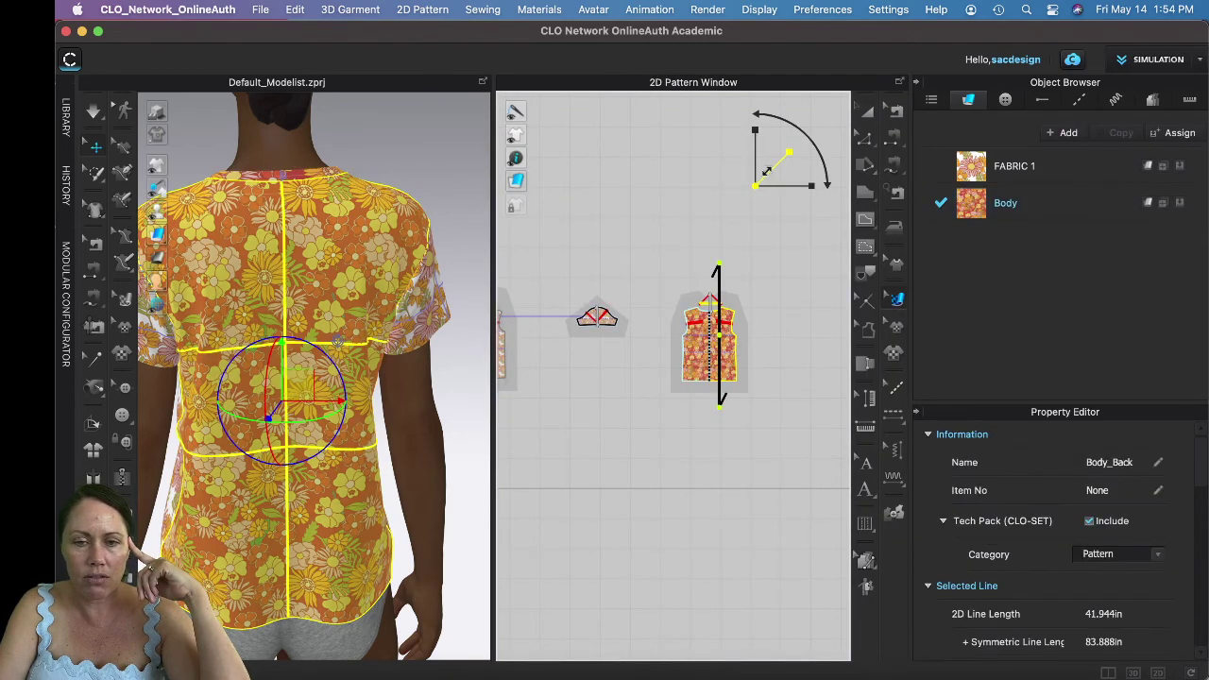
pyautogui.moveTo(780, 161); pyautogui.dragTo(787, 155)
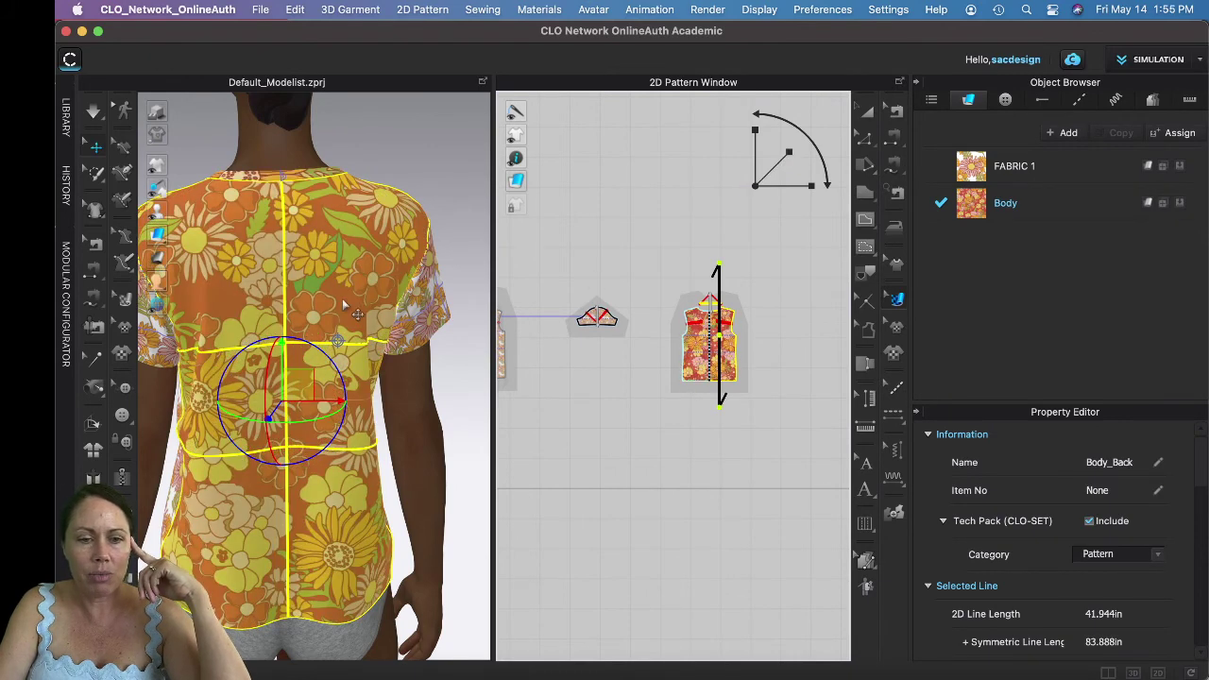
# Scale the back piece's floral print down proportionally to a small, dense repeat and inspect it on the avatar's back
pyautogui.moveTo(782, 159); pyautogui.dragTo(770, 176)
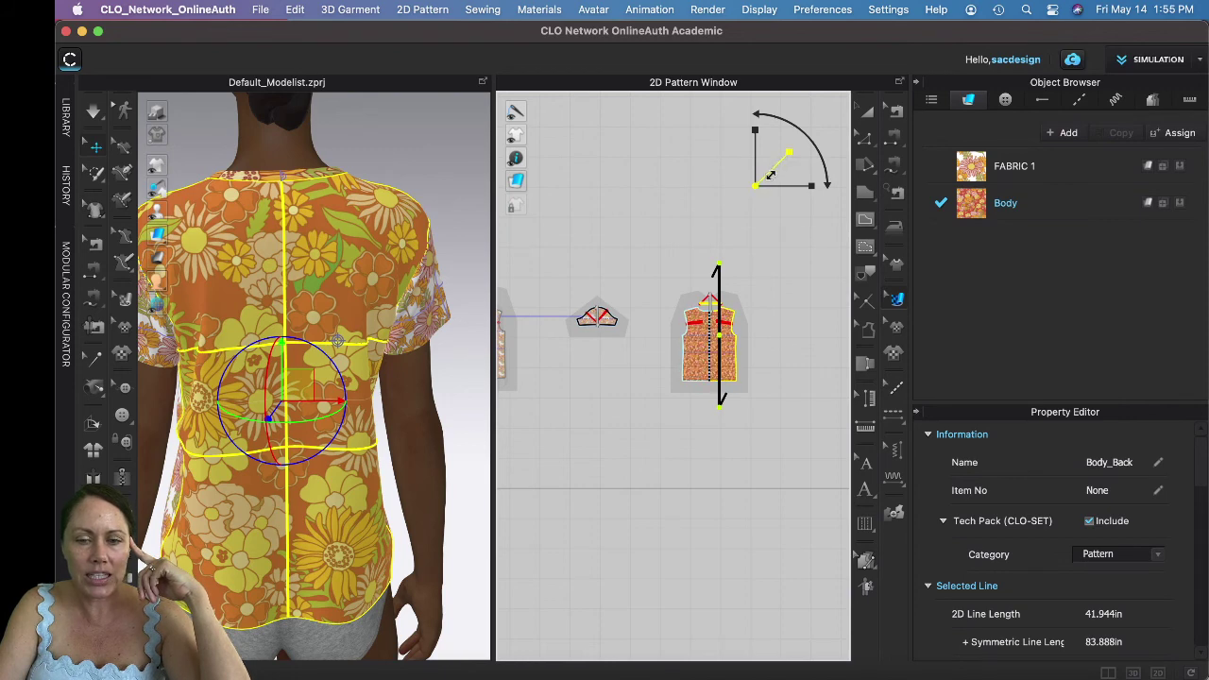
pyautogui.moveTo(341, 309); pyautogui.dragTo(399, 321, button='middle')
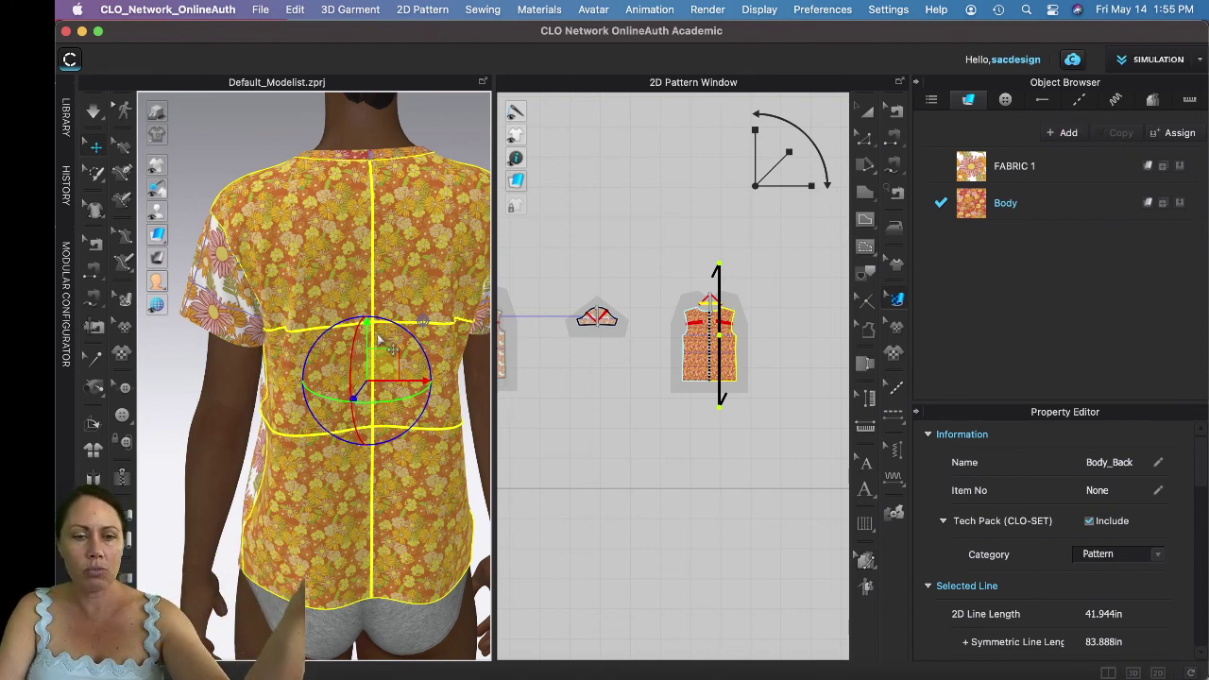
pyautogui.moveTo(399, 282); pyautogui.dragTo(338, 292, button='right')
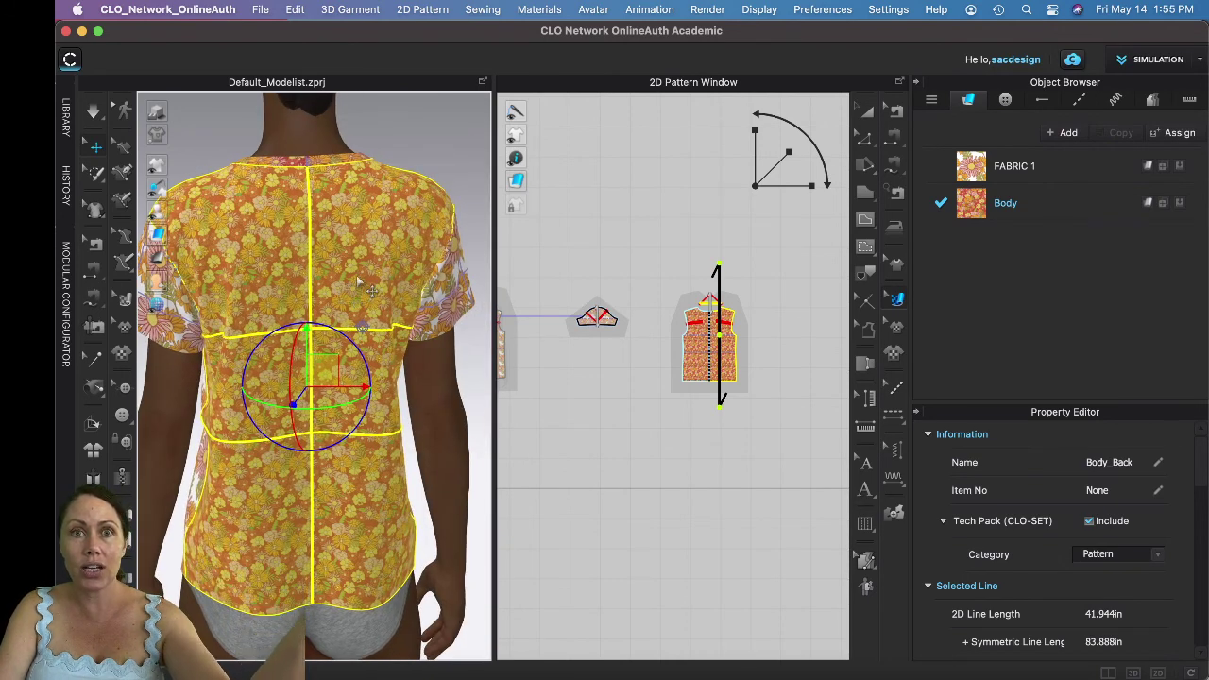